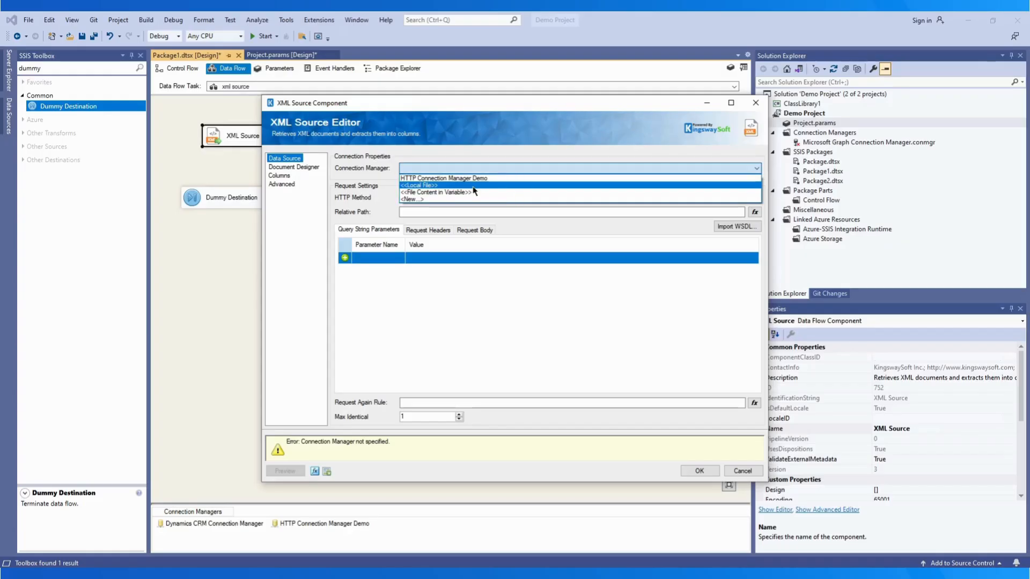
# Use contacts.xml from the XML Demo folder as the <<Local File>> data source and import it into the Document Designer.
pyautogui.click(472, 185)
pyautogui.click(754, 198)
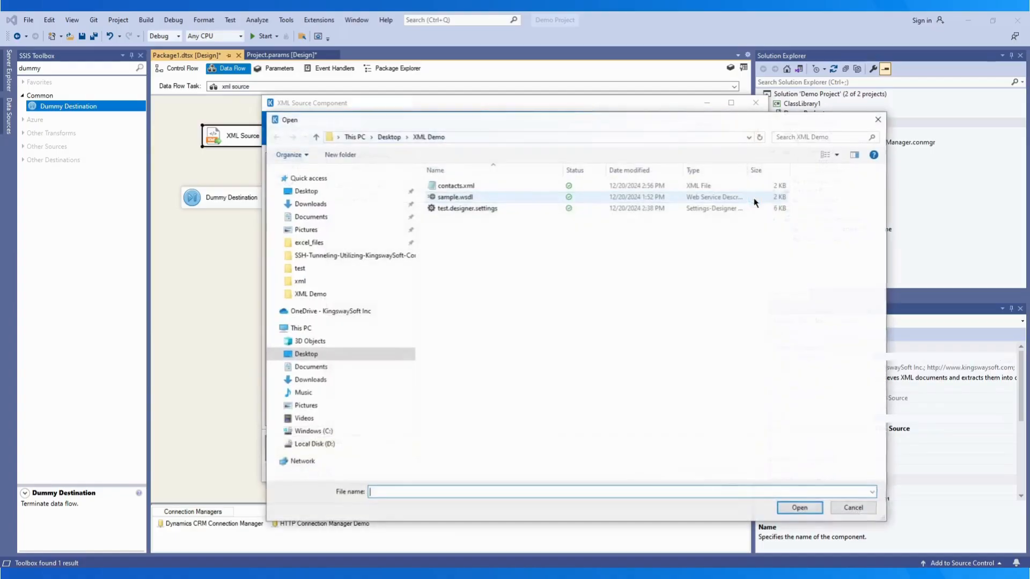
pyautogui.click(455, 186)
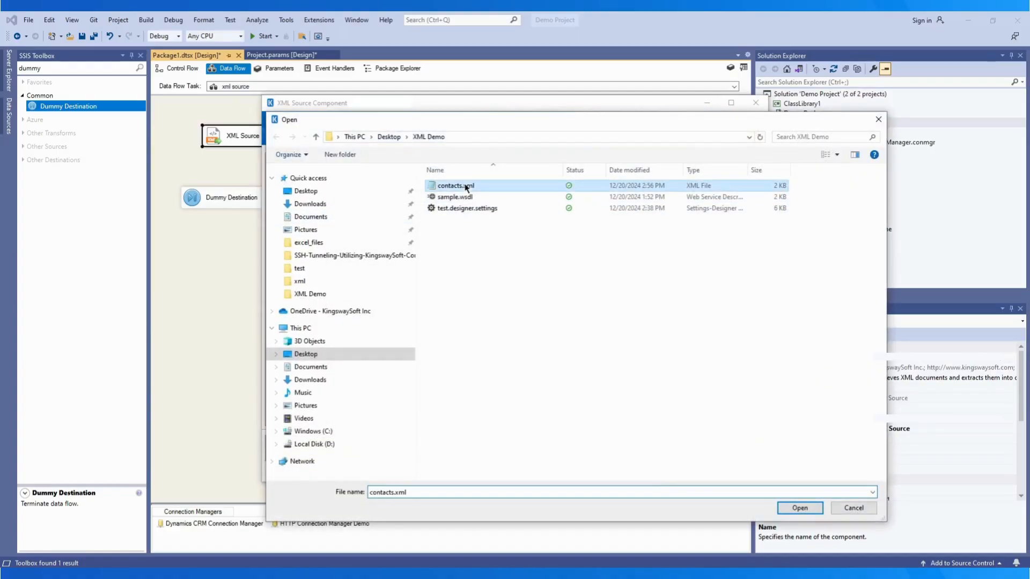
pyautogui.click(800, 508)
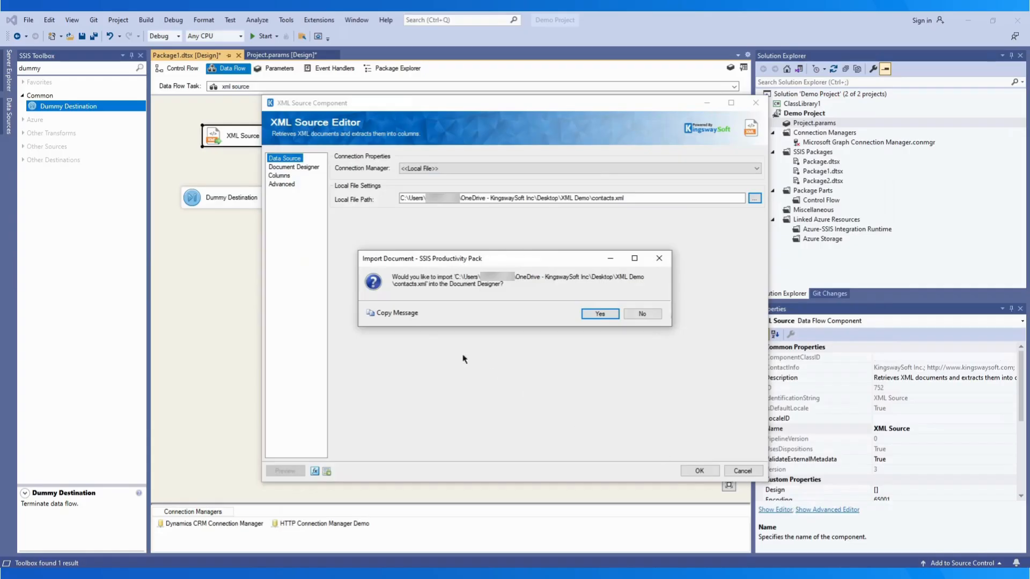
pyautogui.click(601, 315)
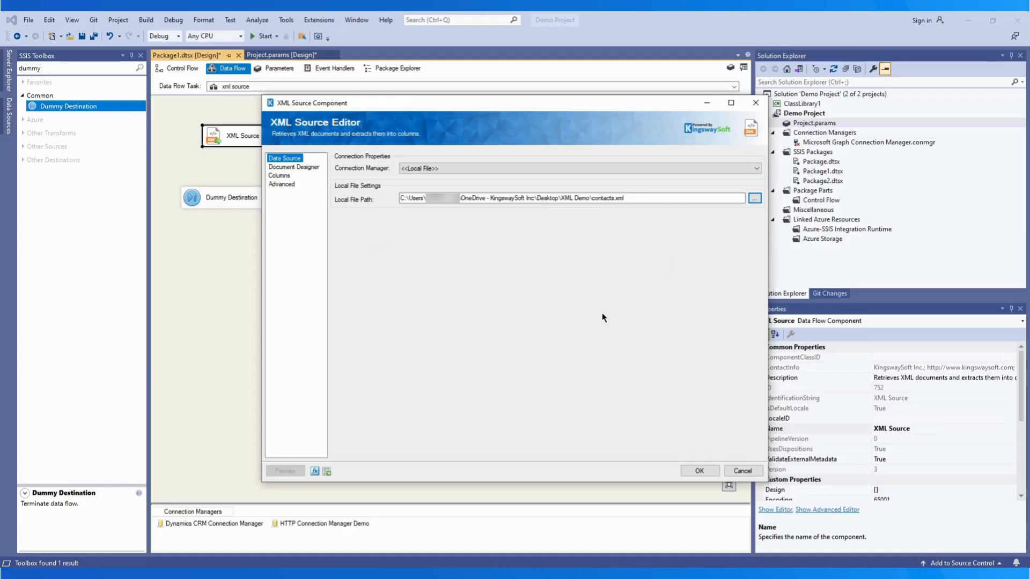
pyautogui.click(285, 167)
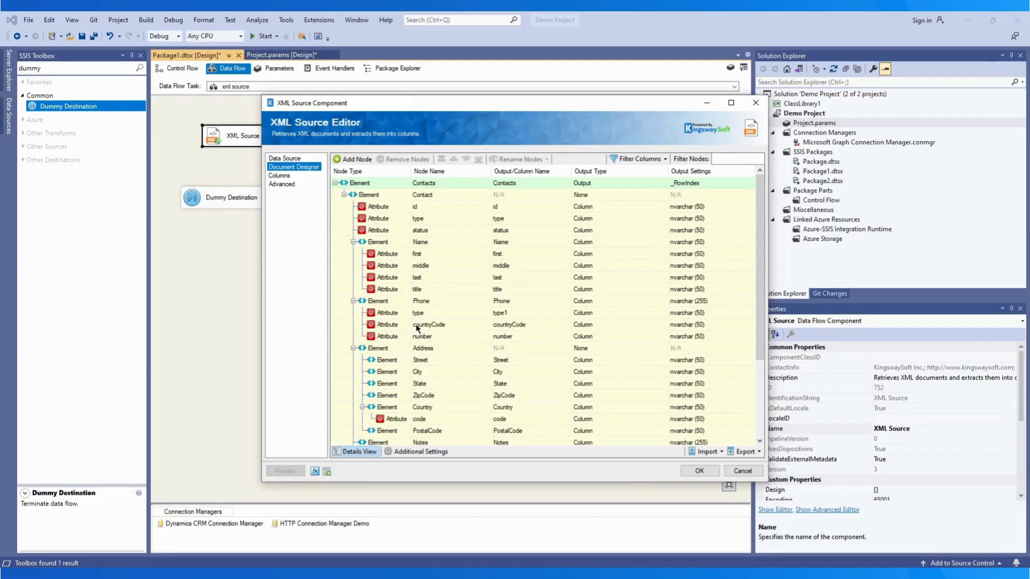
# Change the data source to <<File Content in Variable>> with User::Variable2 as the input variable.
pyautogui.click(285, 159)
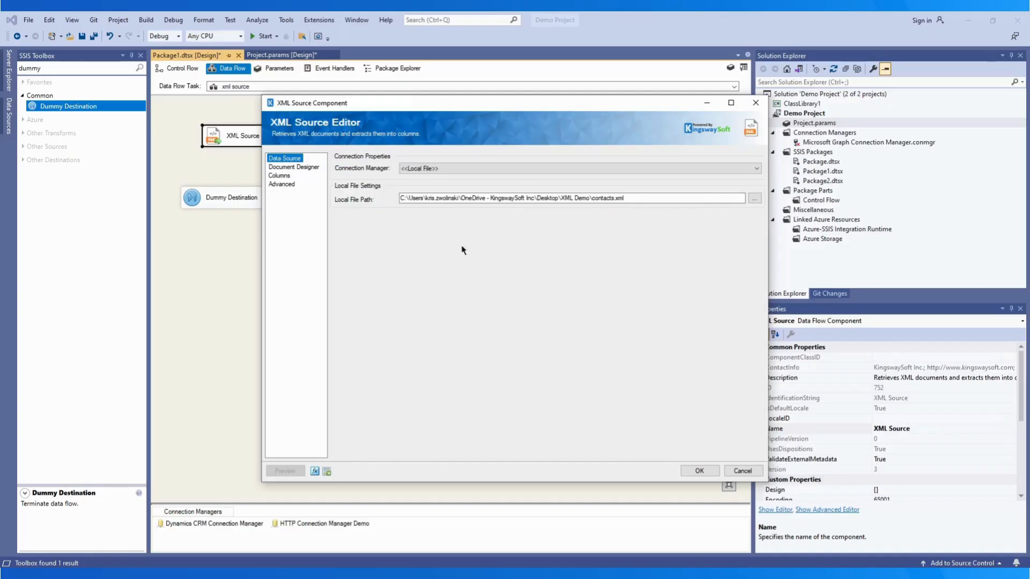
pyautogui.click(757, 169)
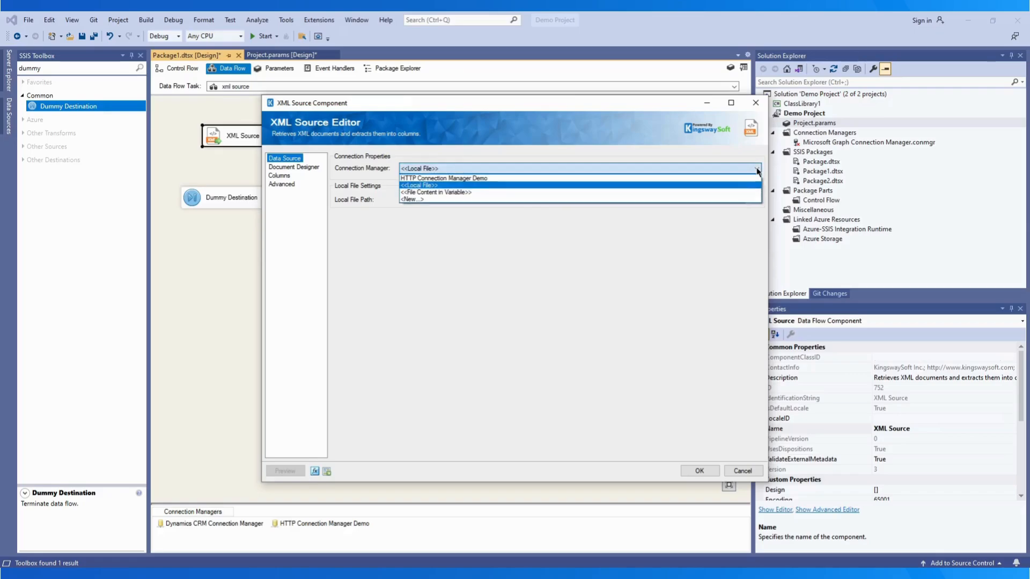
pyautogui.click(479, 193)
pyautogui.click(706, 199)
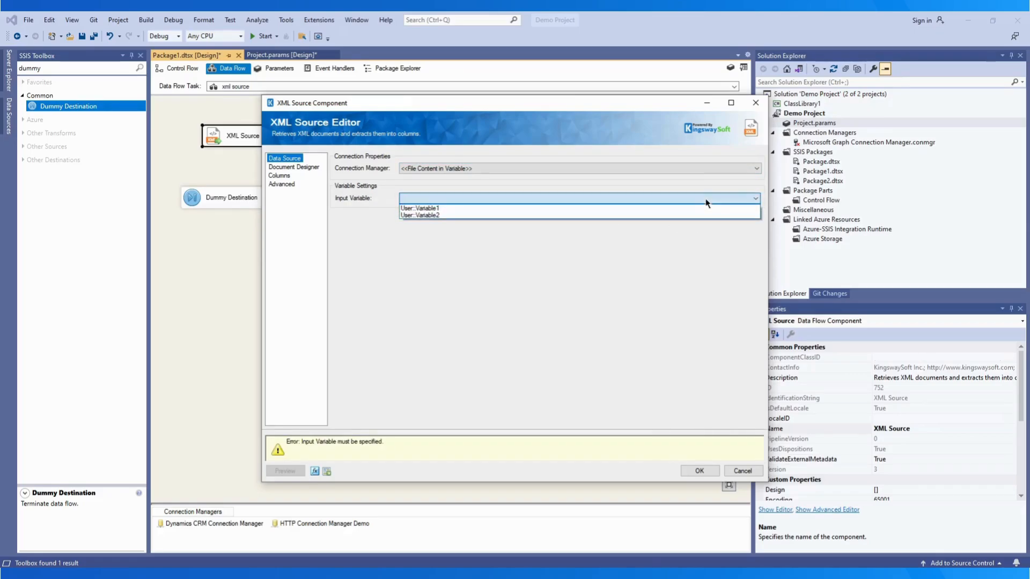
pyautogui.click(601, 216)
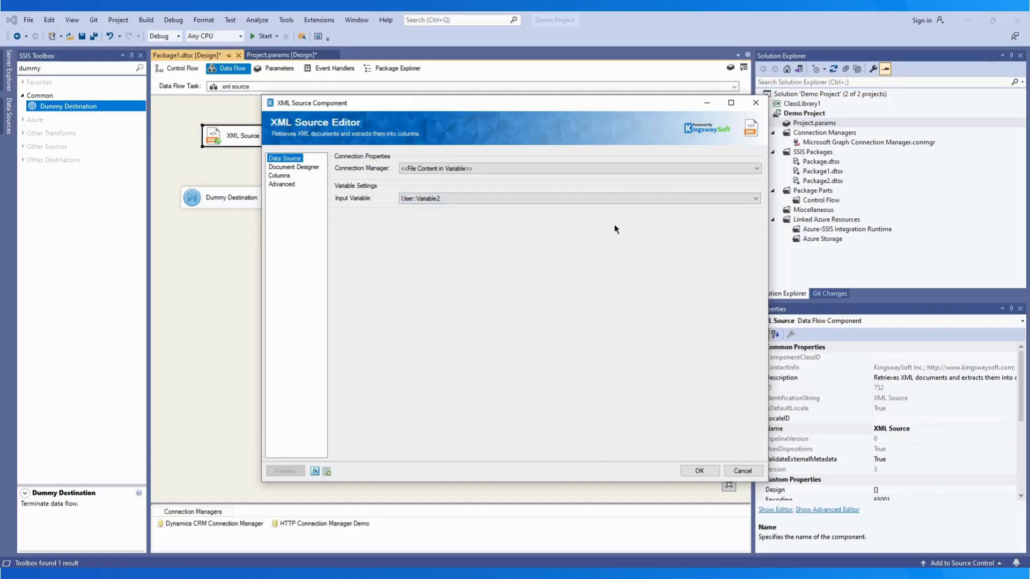
# Set the data source's connection manager to HTTP Connection Manager Demo, using the GET method.
pyautogui.click(562, 170)
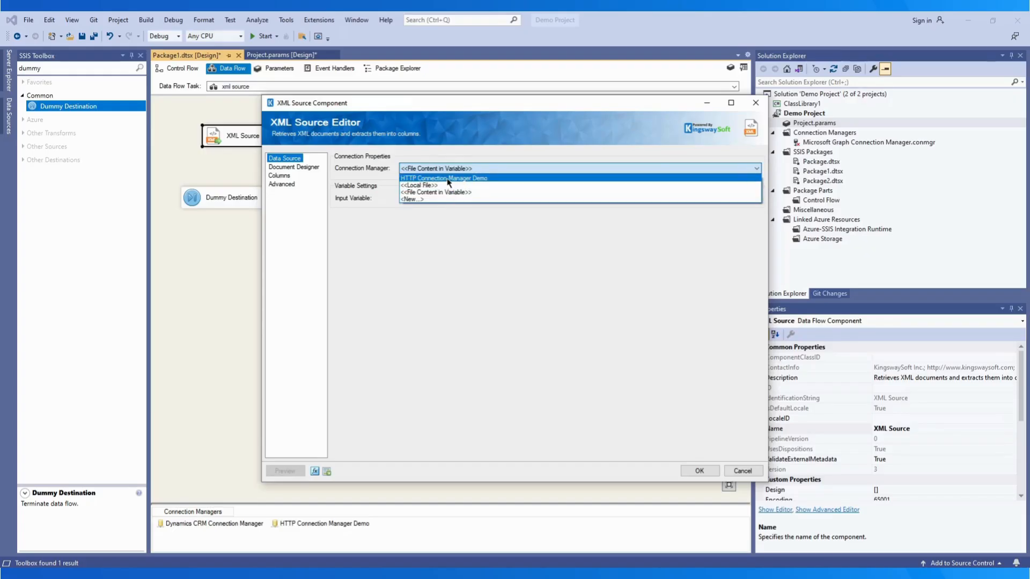
pyautogui.click(448, 179)
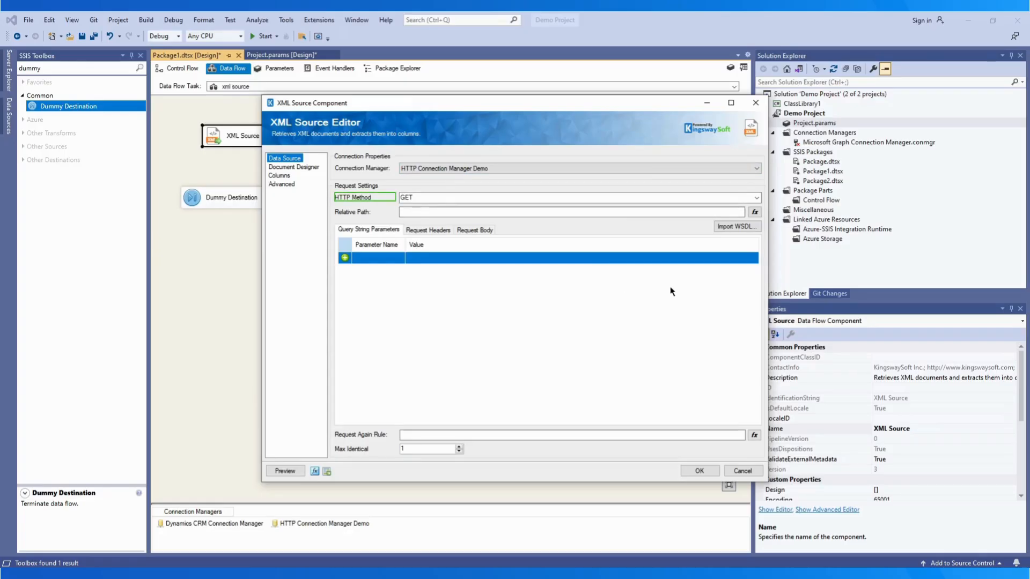
pyautogui.click(757, 198)
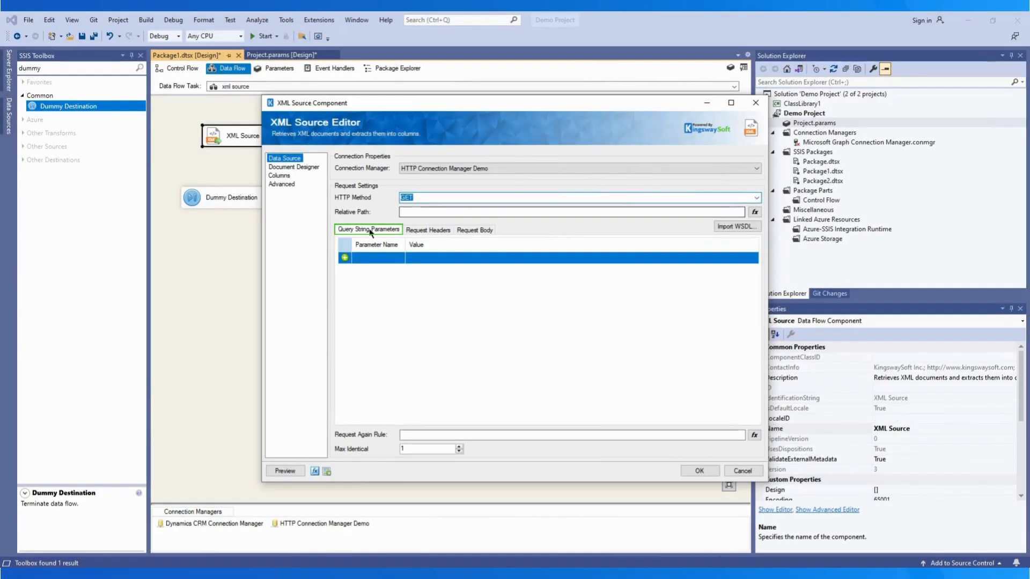
# Try a query string parameter named type with the value personal, and delete that parameter row.
pyautogui.click(384, 262)
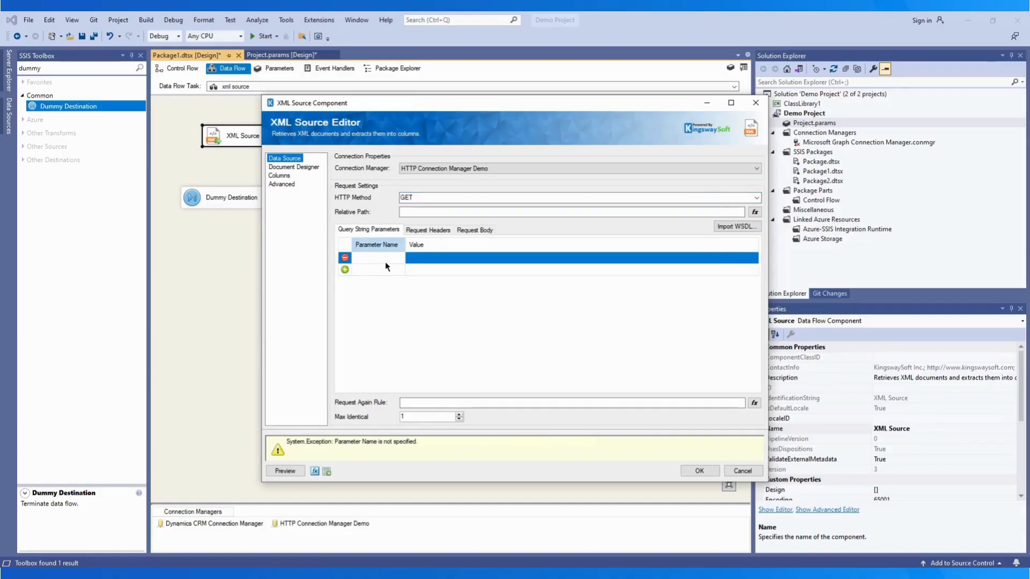
pyautogui.write('type')
pyautogui.click(455, 259)
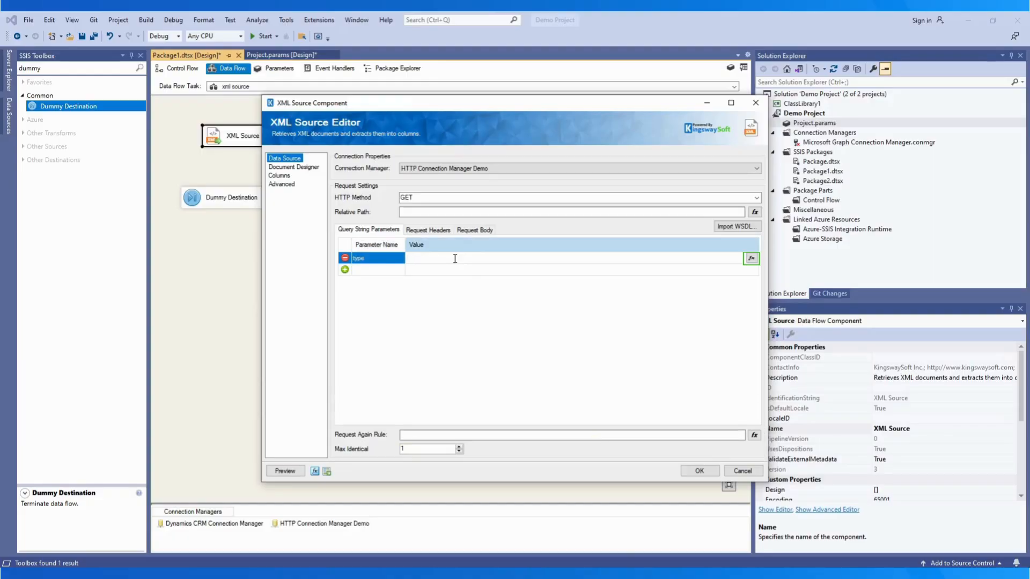
pyautogui.write('perssonal')
pyautogui.click(344, 260)
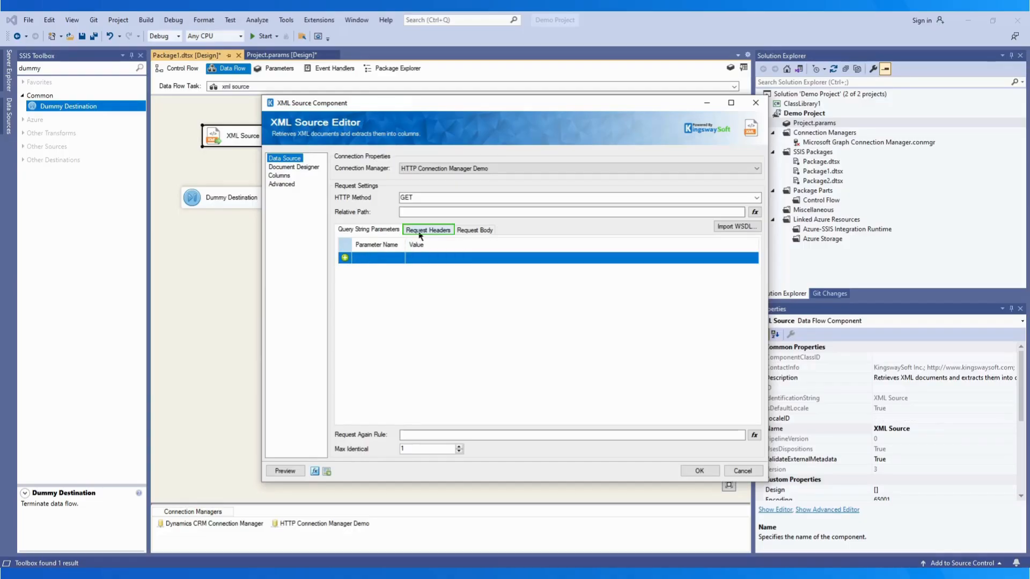
# Try a request header named header1 with the value value1, and delete that header row.
pyautogui.click(421, 236)
pyautogui.click(360, 259)
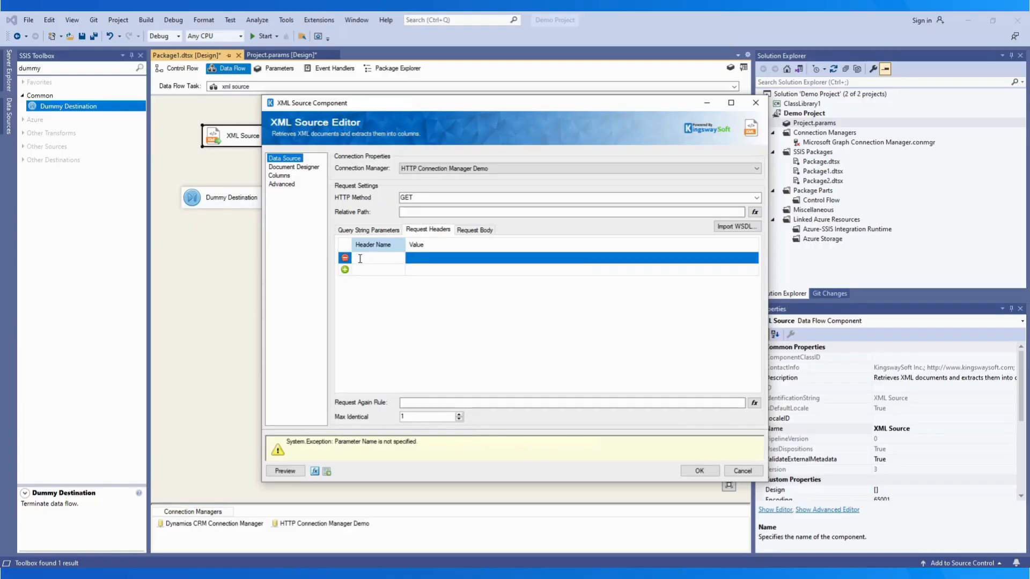
pyautogui.write('header1')
pyautogui.click(444, 257)
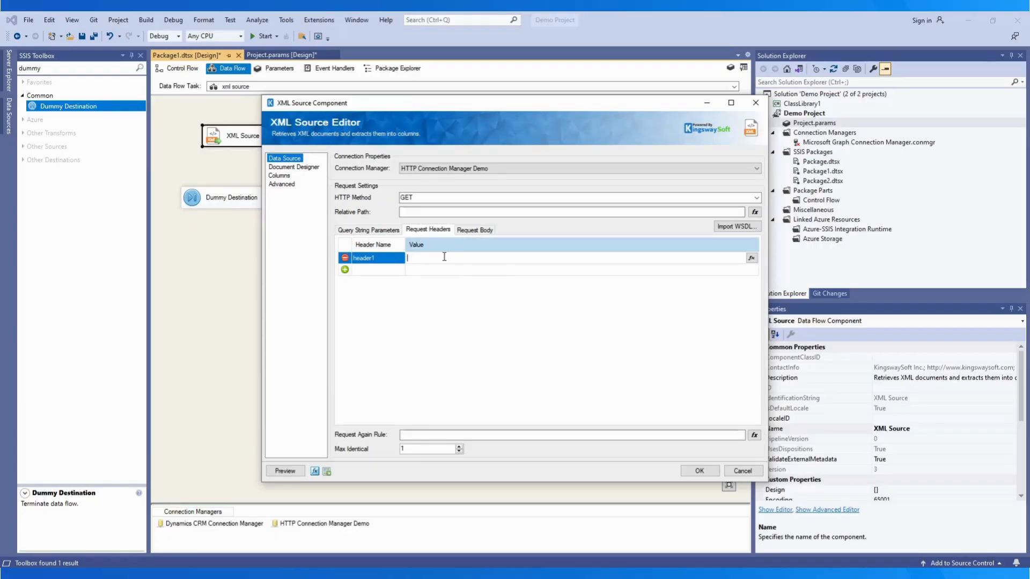
pyautogui.write('value1')
pyautogui.click(345, 258)
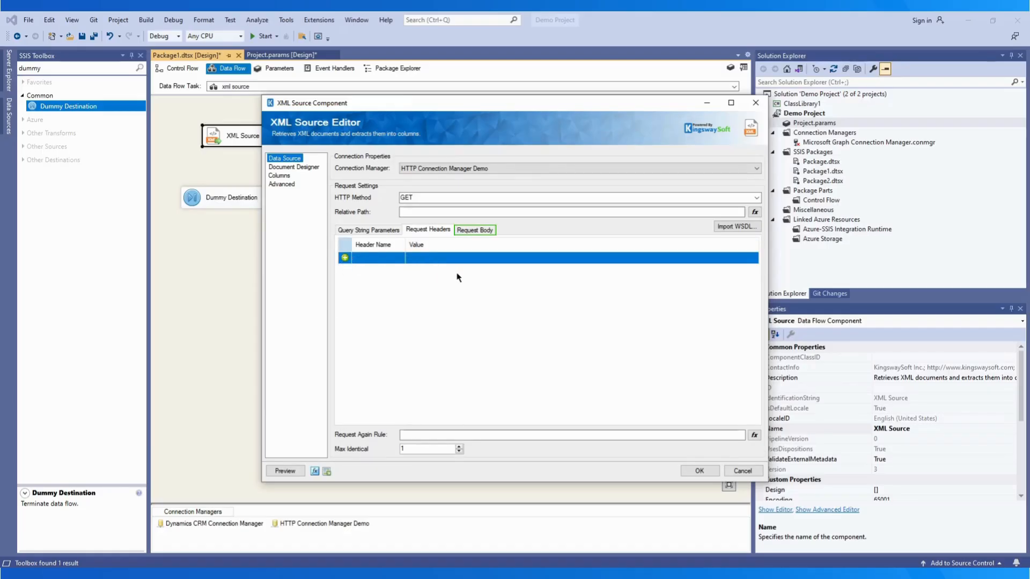
# Show the request body and try the POST method for it, restoring the HTTP method to GET.
pyautogui.click(475, 231)
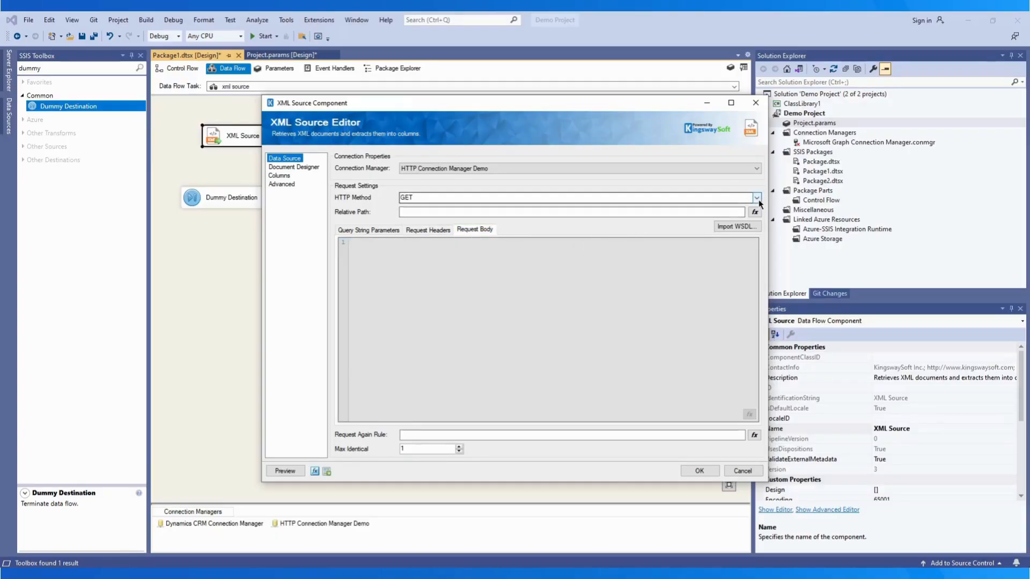
pyautogui.click(757, 198)
pyautogui.click(465, 215)
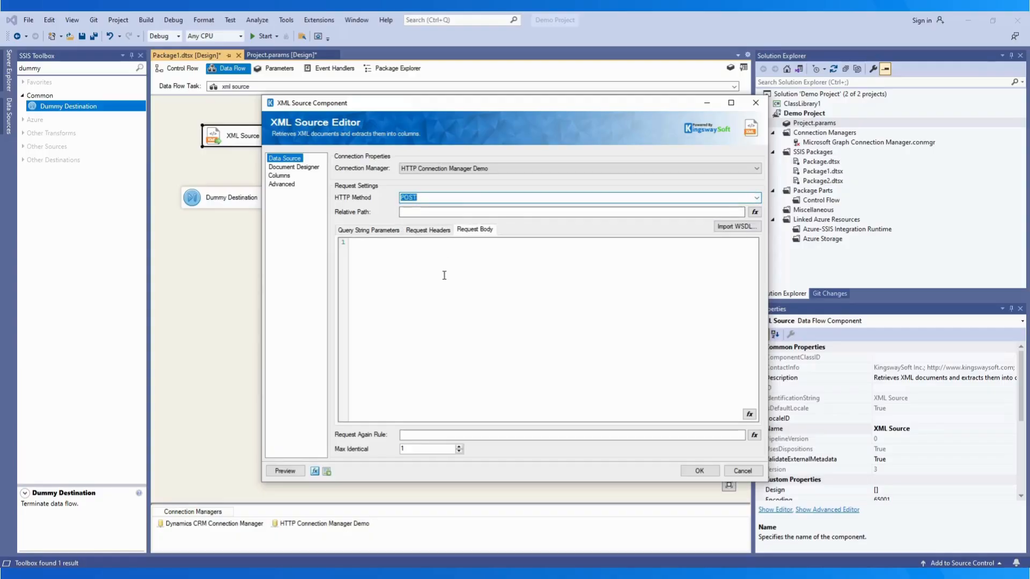
pyautogui.click(757, 198)
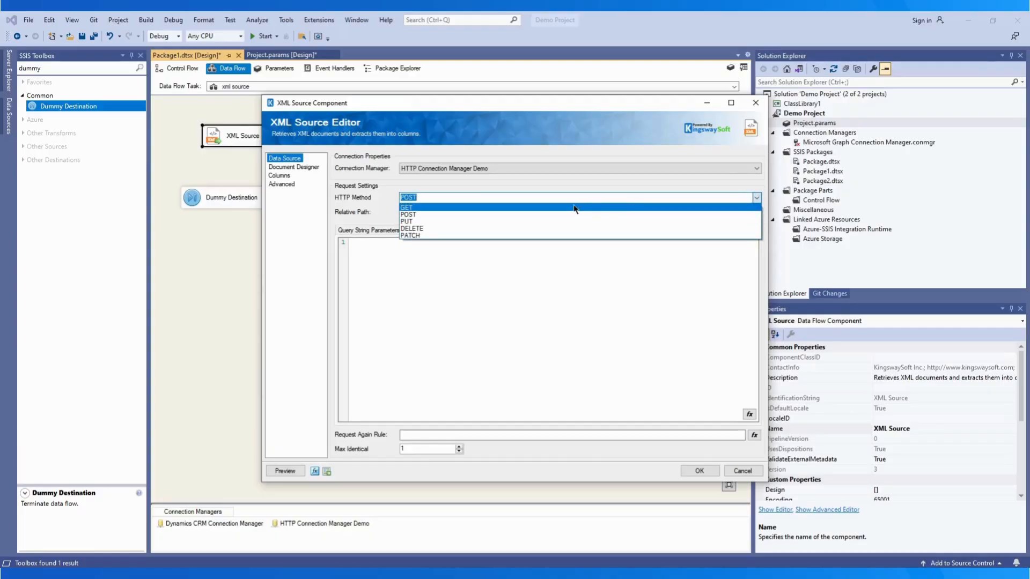
pyautogui.click(575, 206)
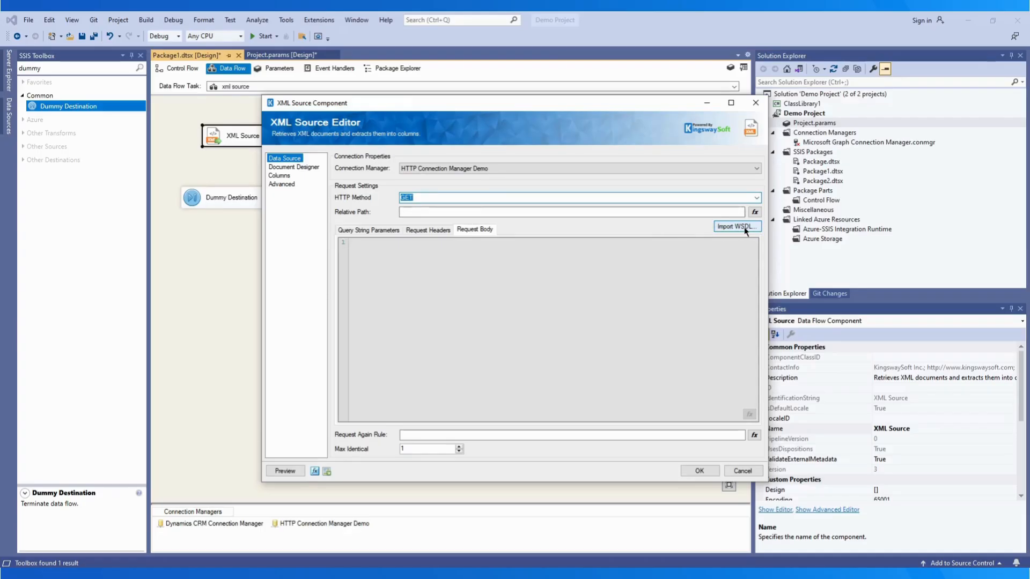
# Start a WSDL import and load sample.wsdl from the XML Demo folder.
pyautogui.click(735, 227)
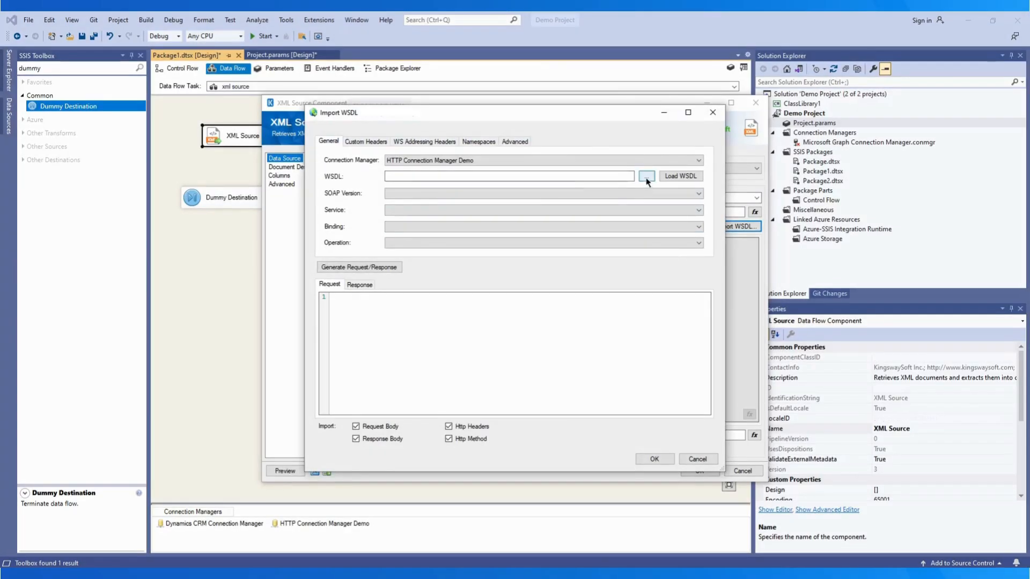
pyautogui.click(647, 176)
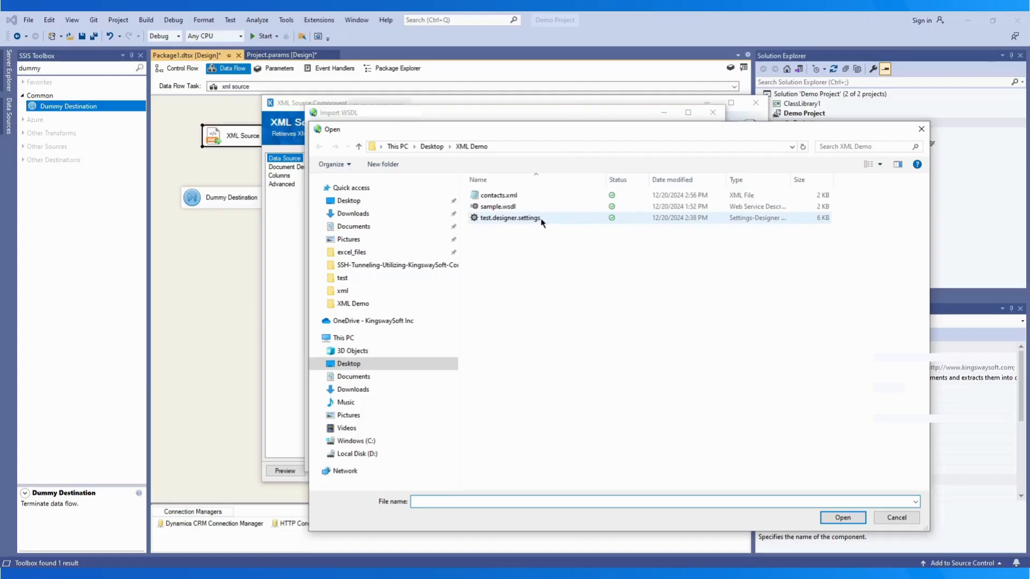
pyautogui.click(517, 211)
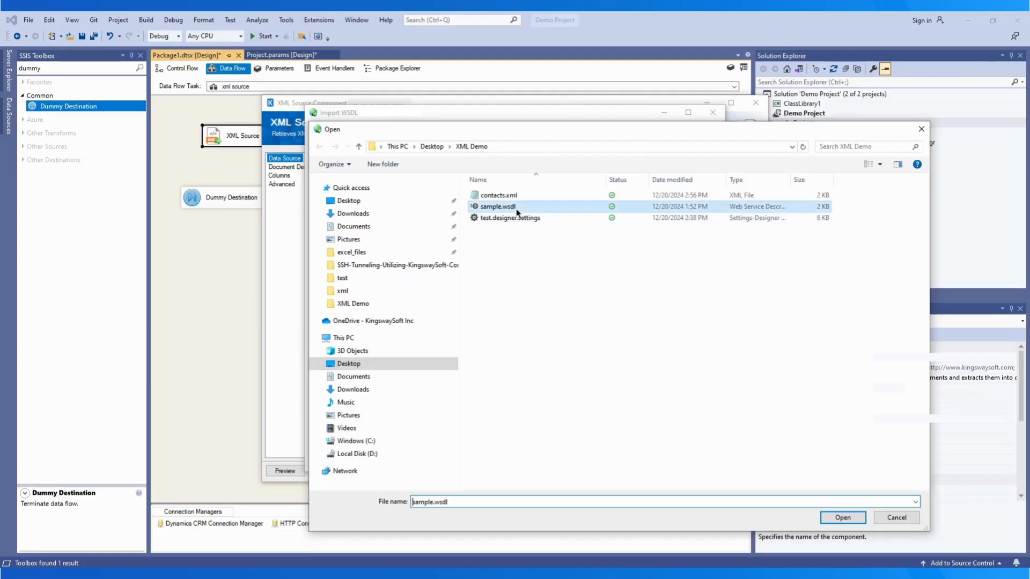
pyautogui.click(842, 515)
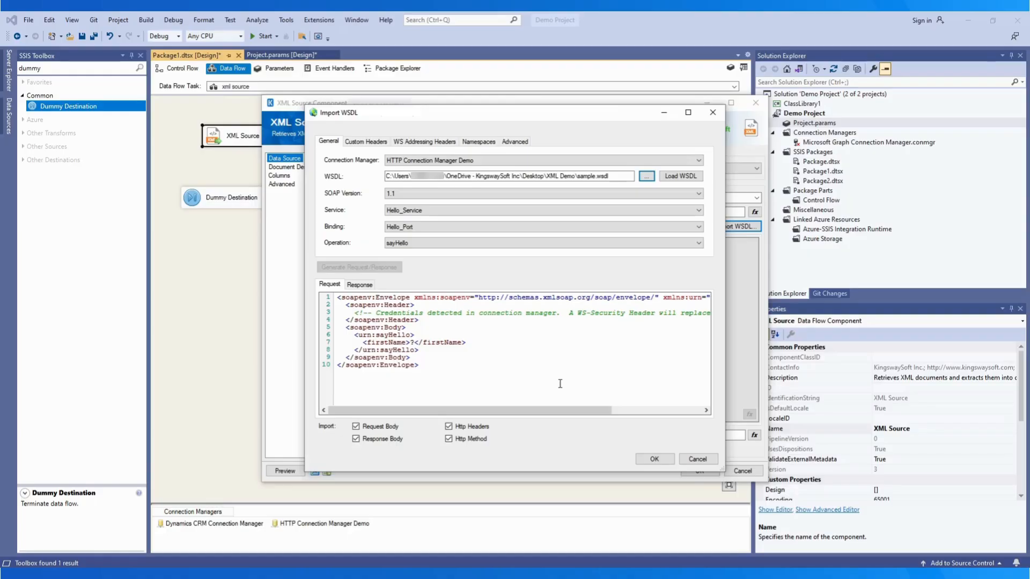
# Examine the WSDL import's SOAP version, binding and operation choices, custom and WS-Addressing headers, namespaces, advanced settings and response body.
pyautogui.click(699, 194)
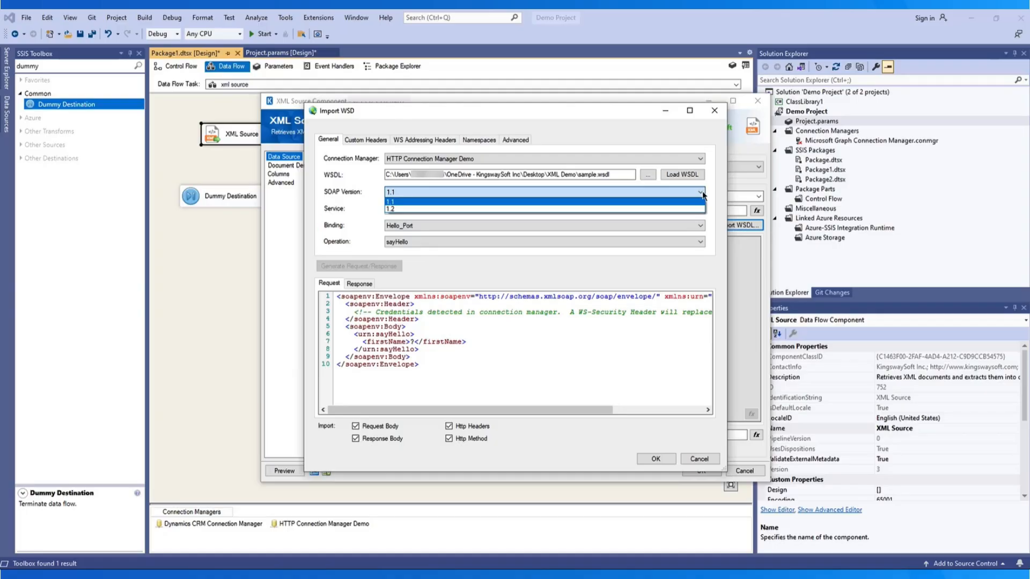
pyautogui.click(702, 193)
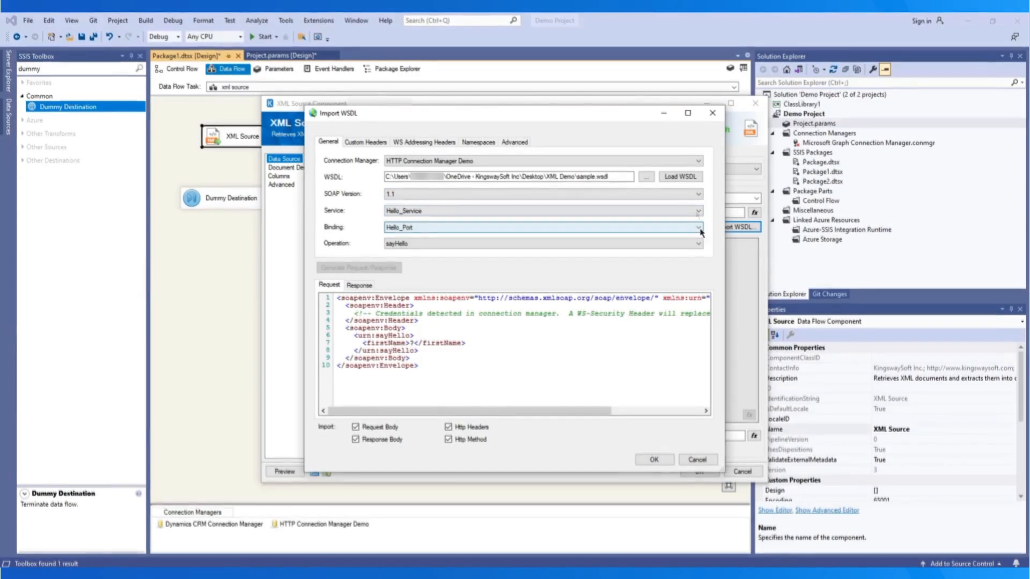
pyautogui.click(699, 228)
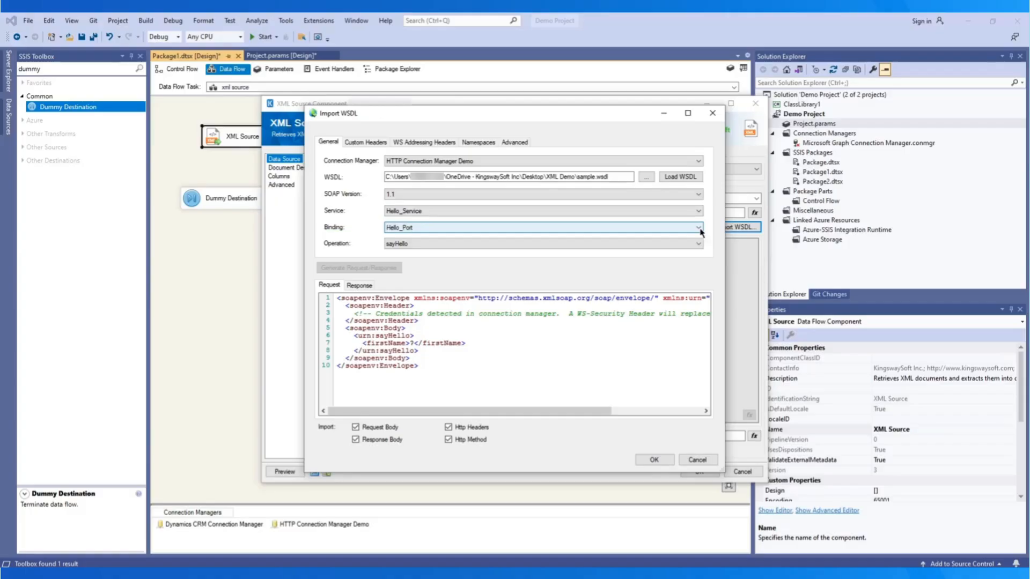
pyautogui.click(698, 244)
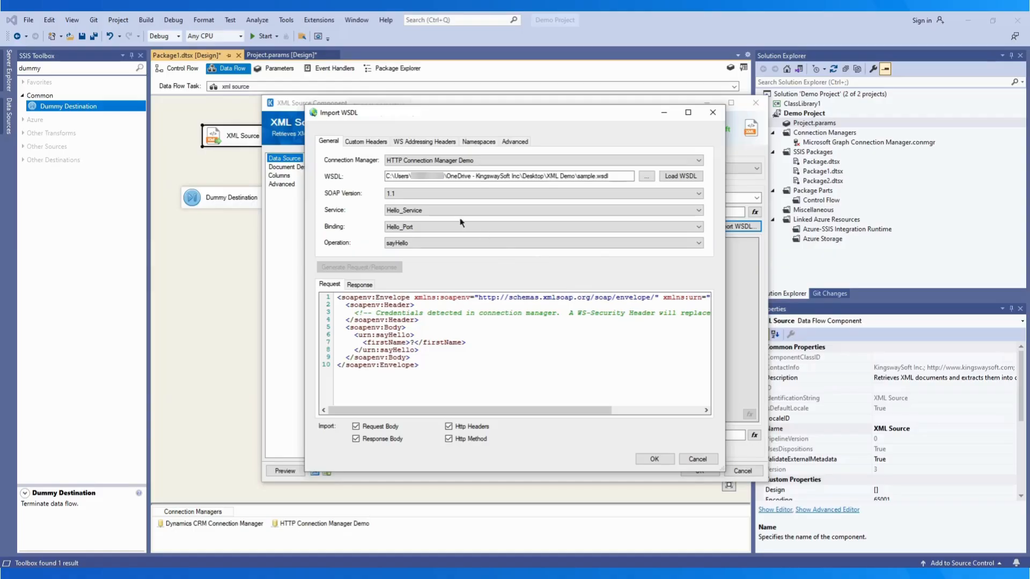
pyautogui.click(358, 143)
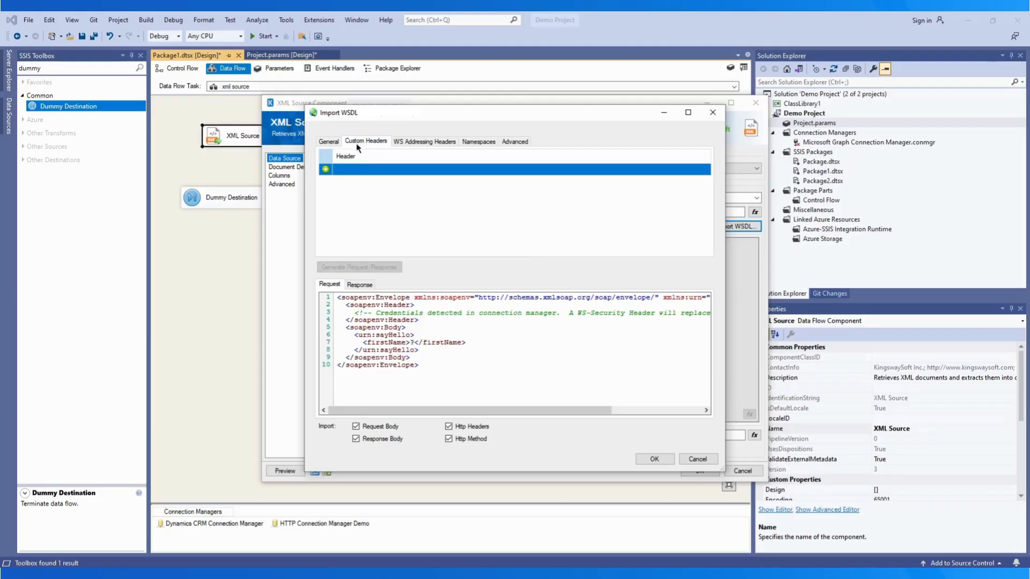
pyautogui.click(418, 143)
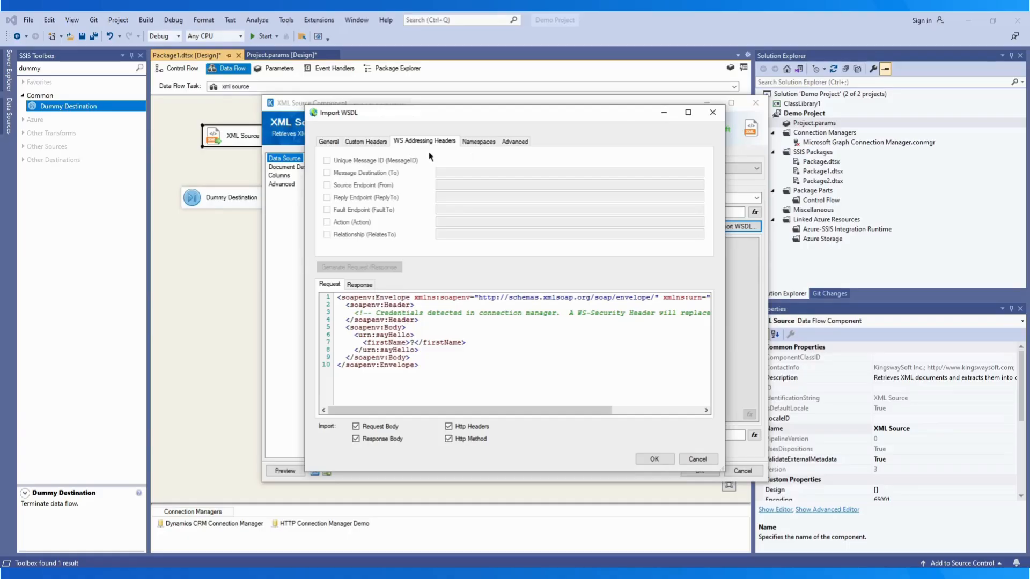
pyautogui.click(479, 143)
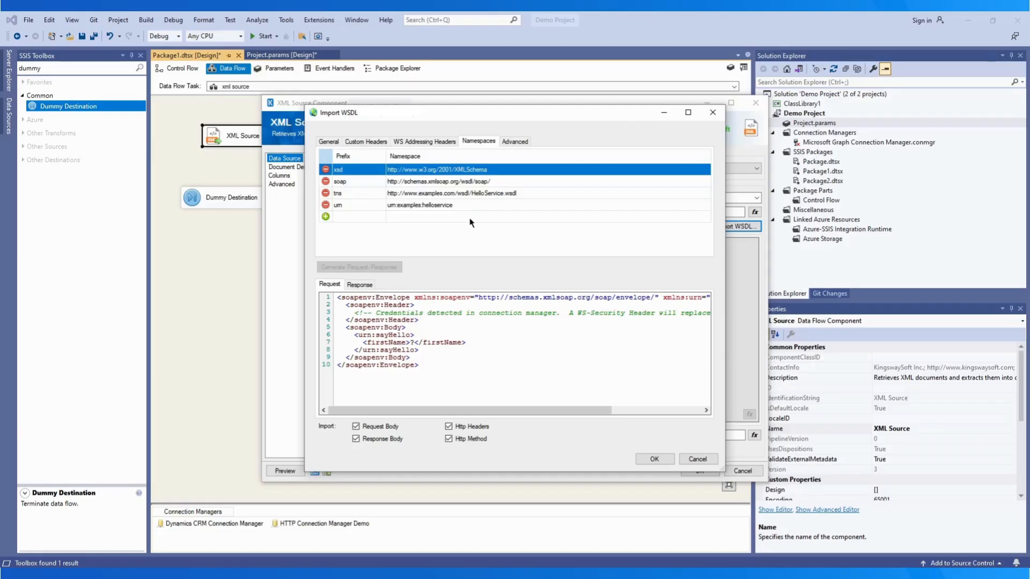
pyautogui.click(514, 141)
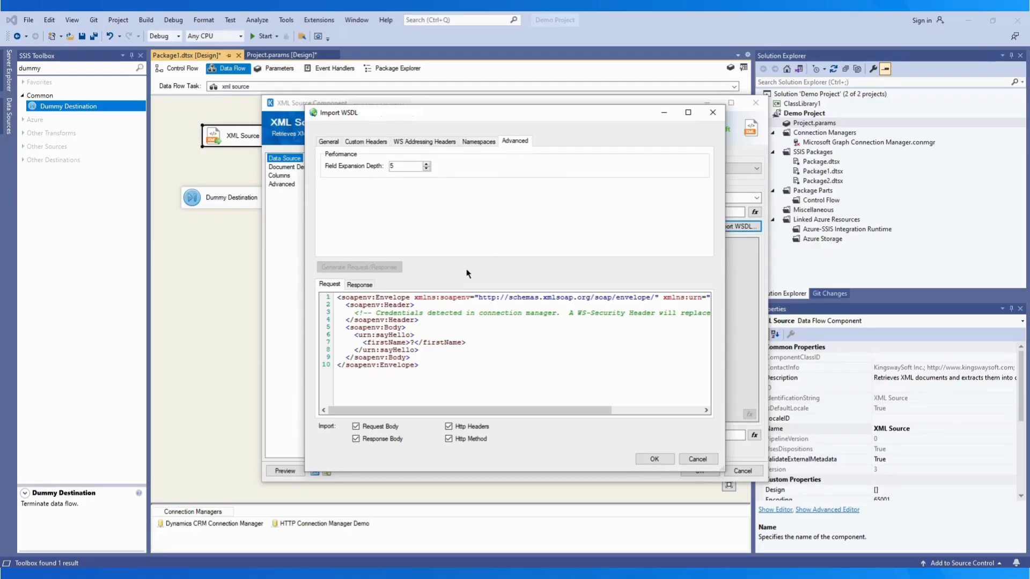
pyautogui.click(360, 285)
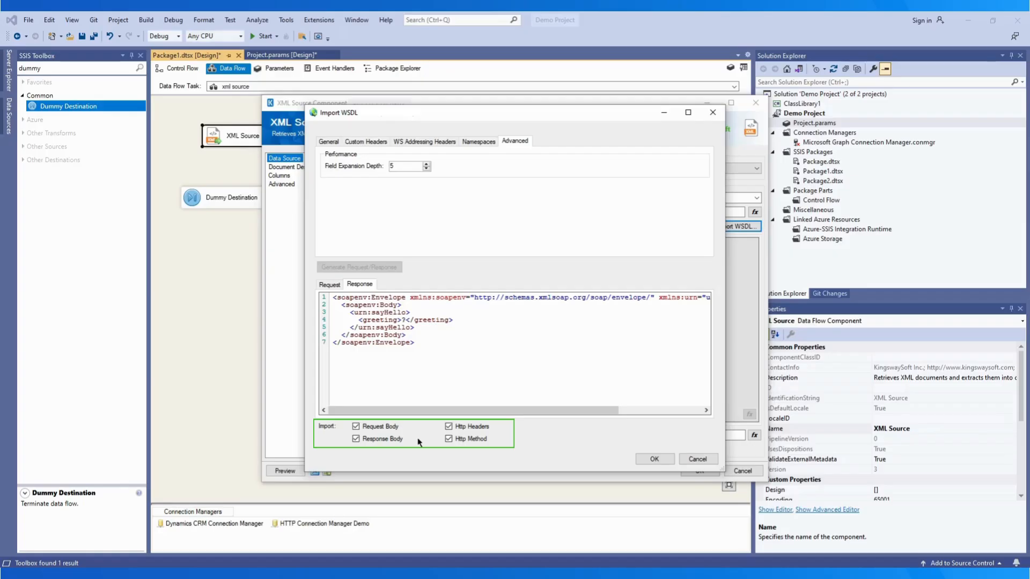
# Complete the WSDL import with the request body, response body, HTTP headers and HTTP method included.
pyautogui.click(655, 459)
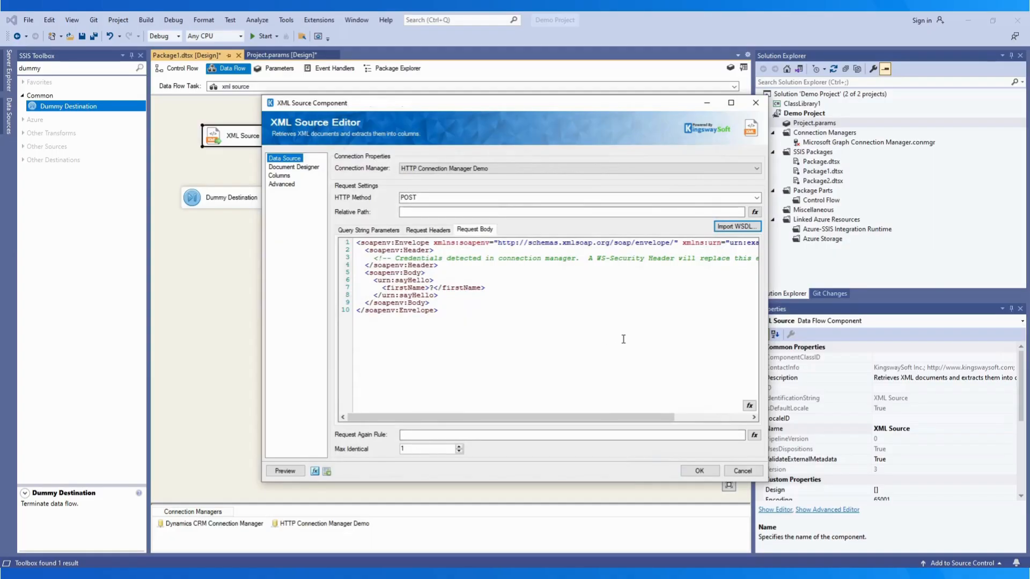
# Set the Request Again Rule to the expression GetValueFromXml(@[ResponseBody], "next Page"), checking the preceding-request items and variables and validating it.
pyautogui.click(639, 435)
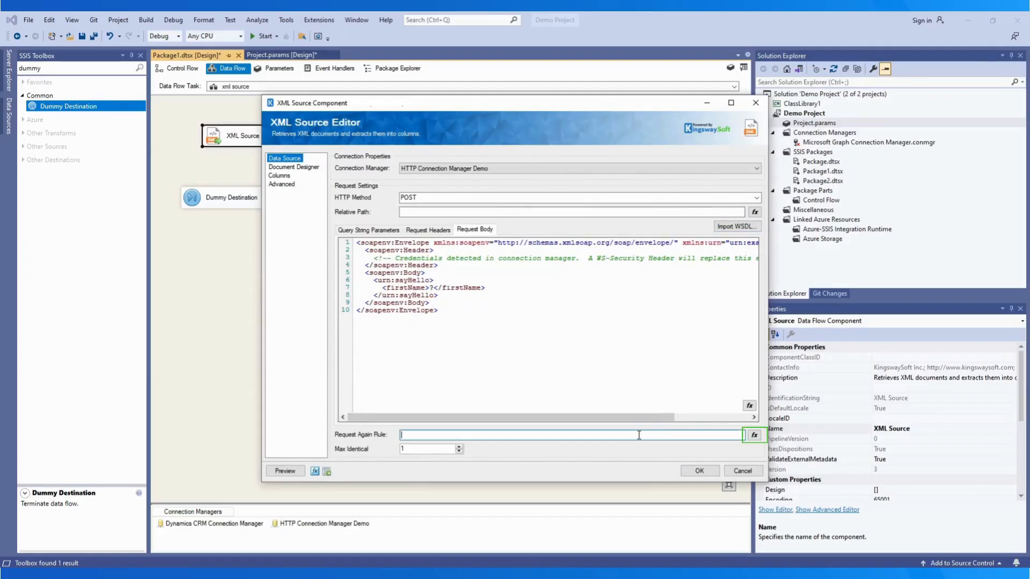
pyautogui.click(754, 436)
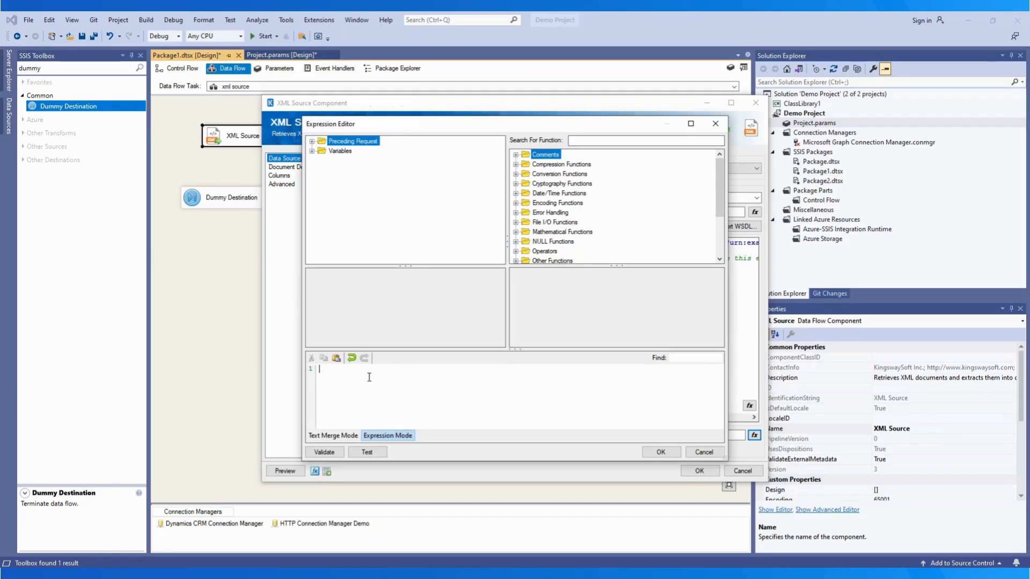
pyautogui.write('GetValueFromXml(@[ResponseBody], "next Page")')
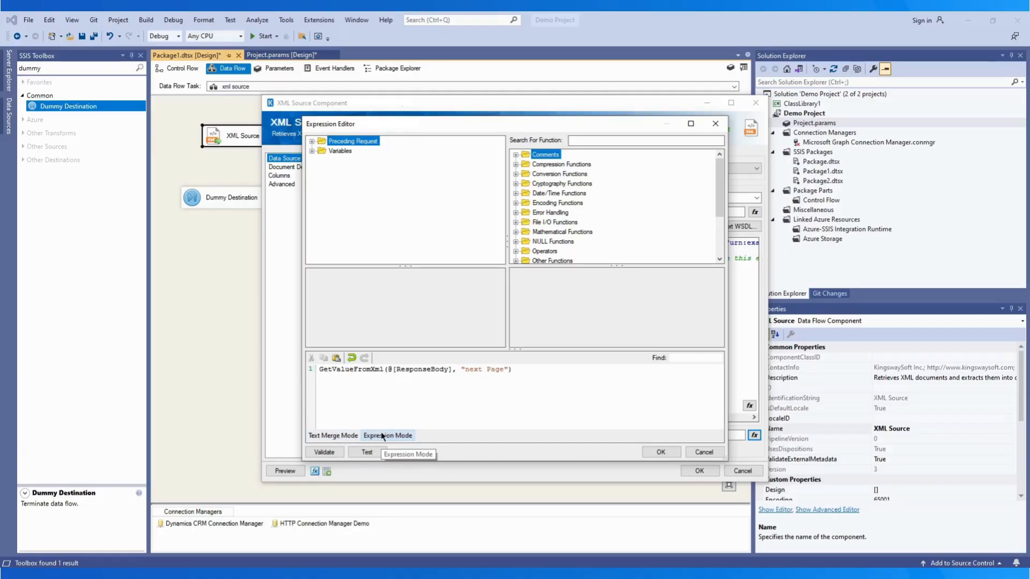
pyautogui.click(312, 141)
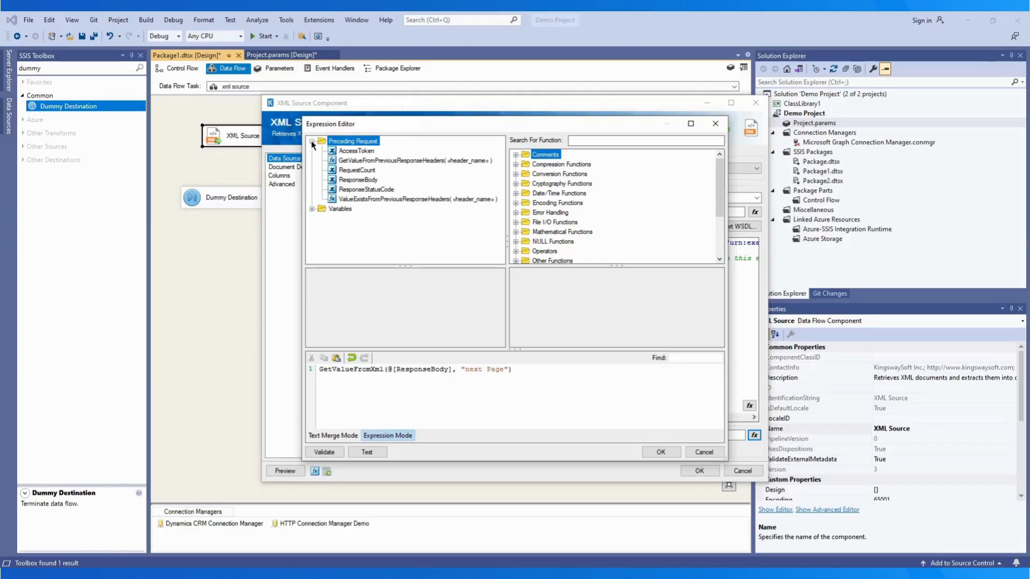
pyautogui.click(311, 209)
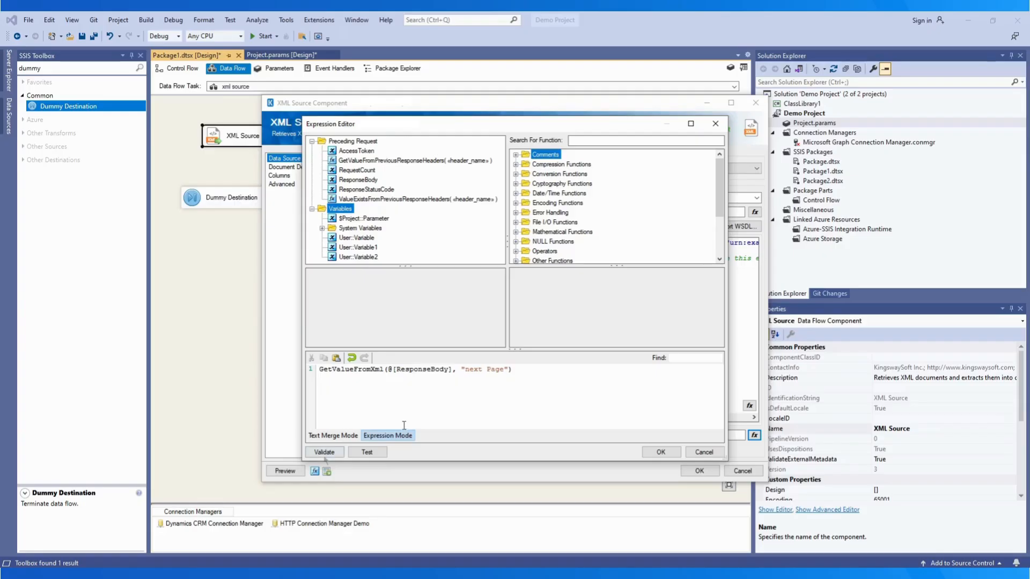
pyautogui.click(324, 453)
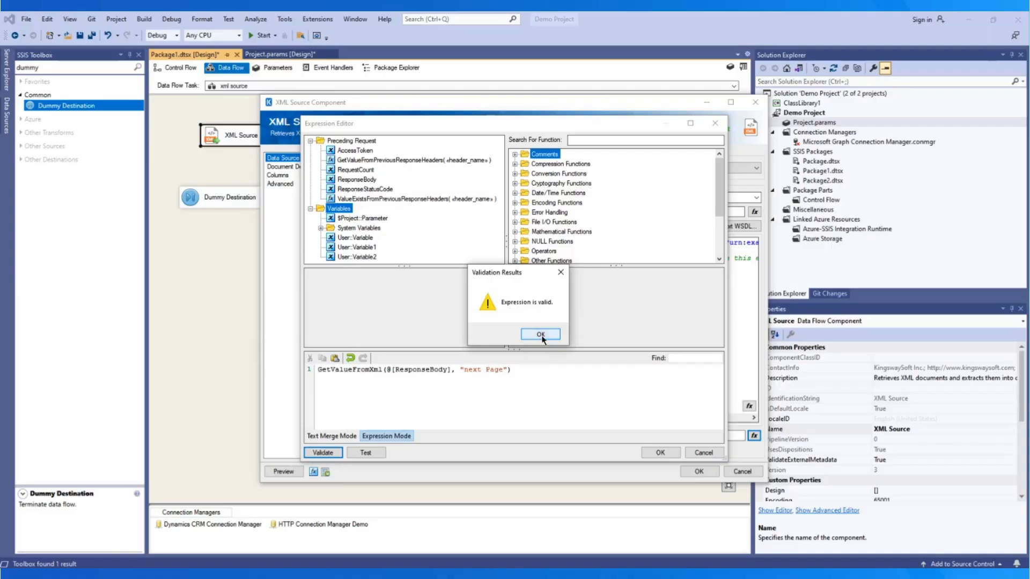
pyautogui.click(541, 334)
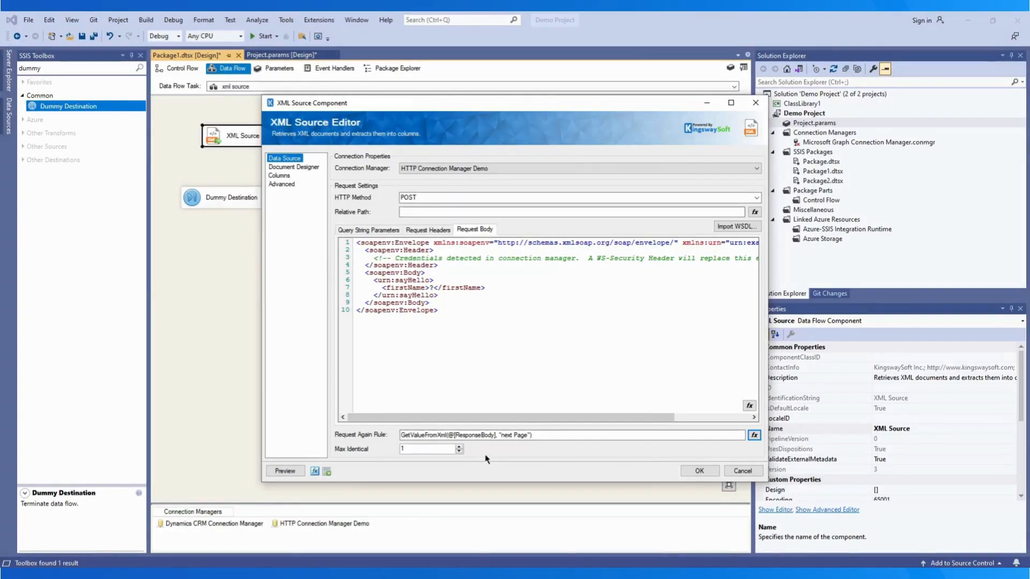
# Import the document structure into the Document Designer from the local XML file contacts.xml.
pyautogui.click(292, 169)
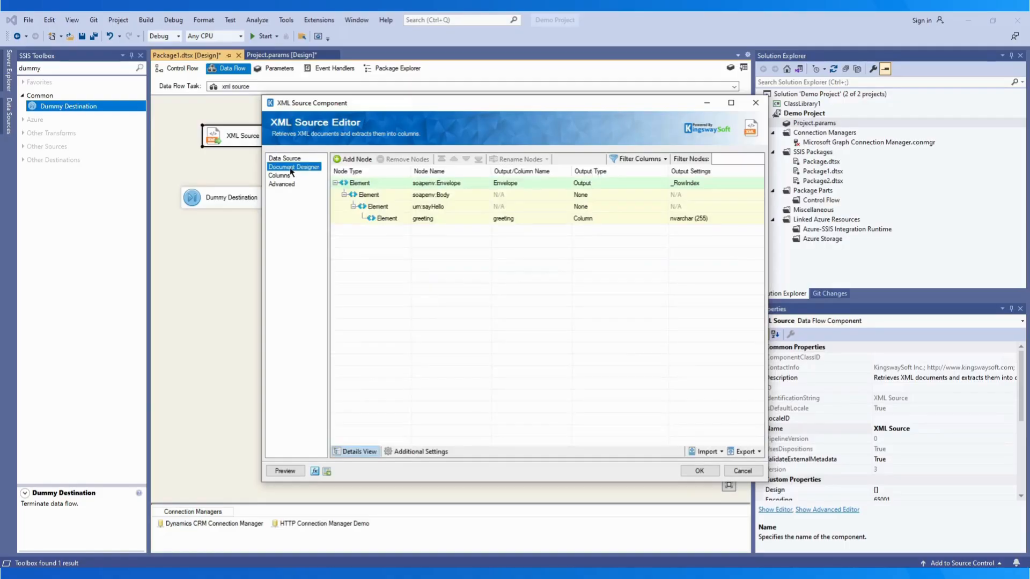
pyautogui.click(721, 451)
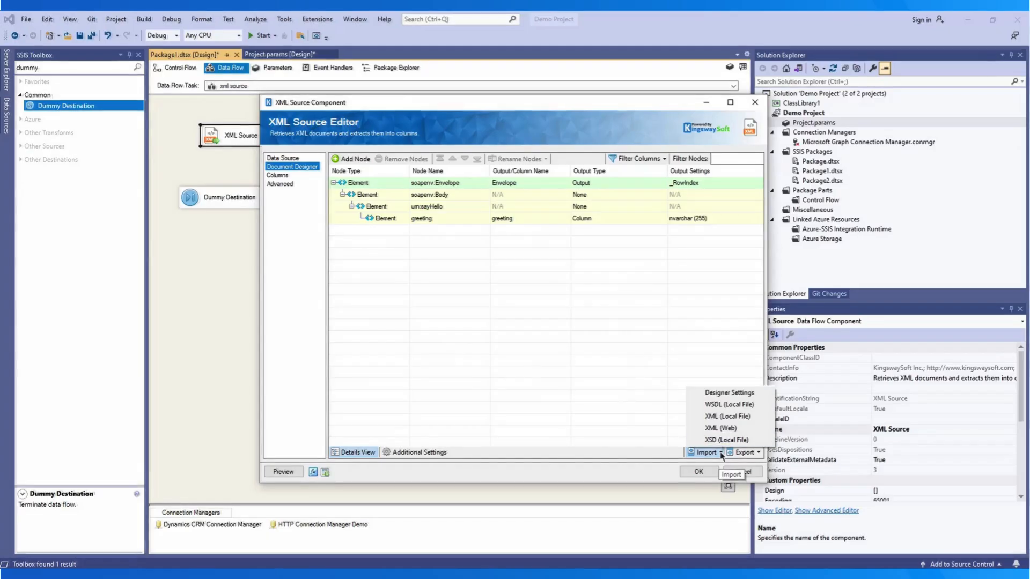
pyautogui.click(730, 416)
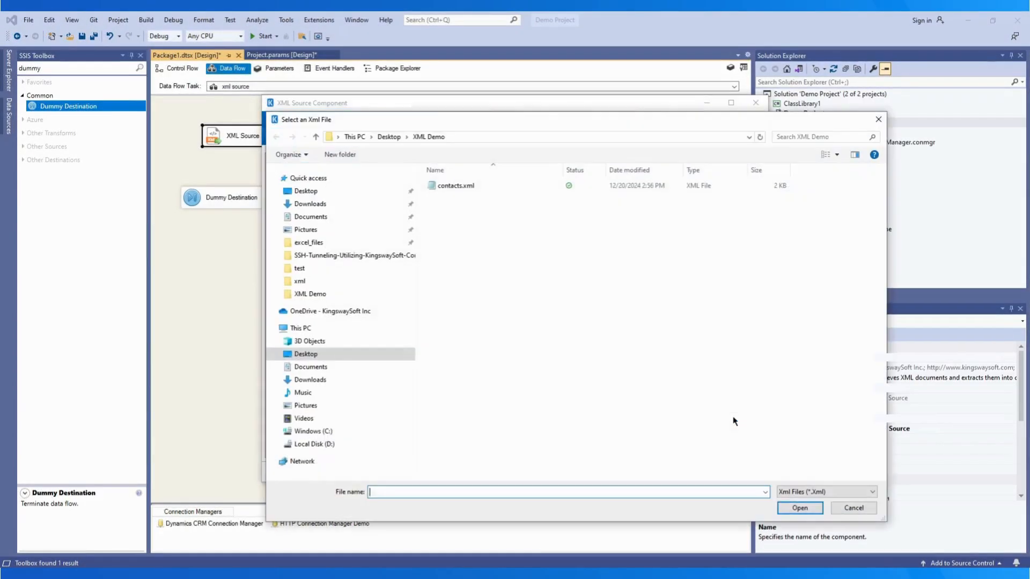
pyautogui.click(452, 185)
pyautogui.click(798, 508)
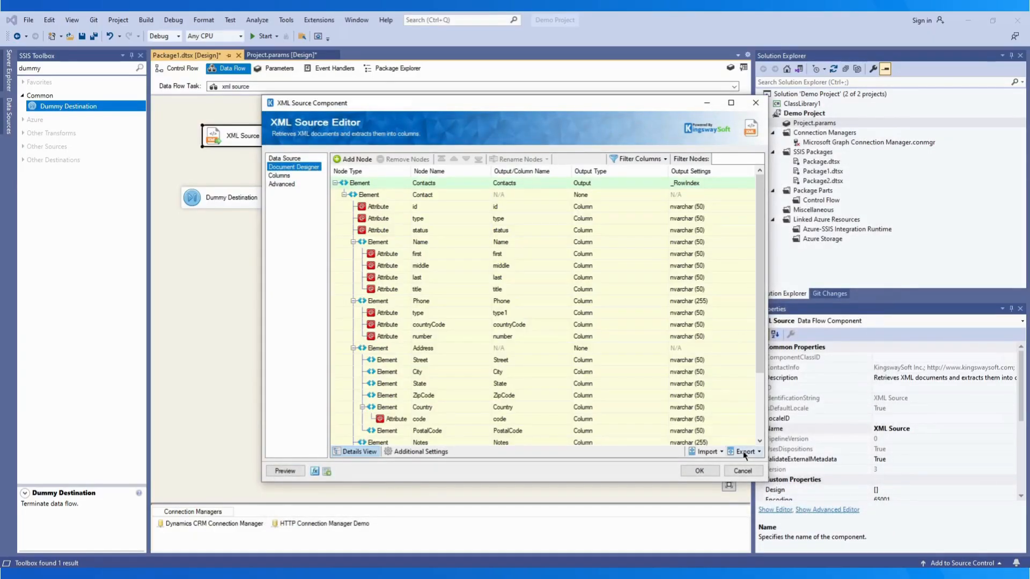
# Export the designer settings to the XML Demo folder under the file name new.
pyautogui.click(760, 442)
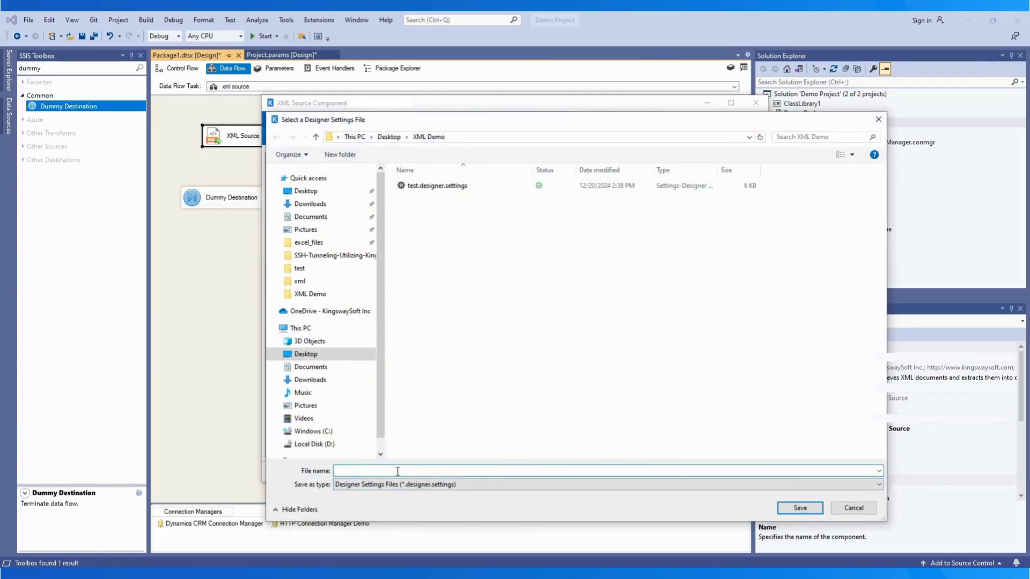
pyautogui.write('new')
pyautogui.click(805, 506)
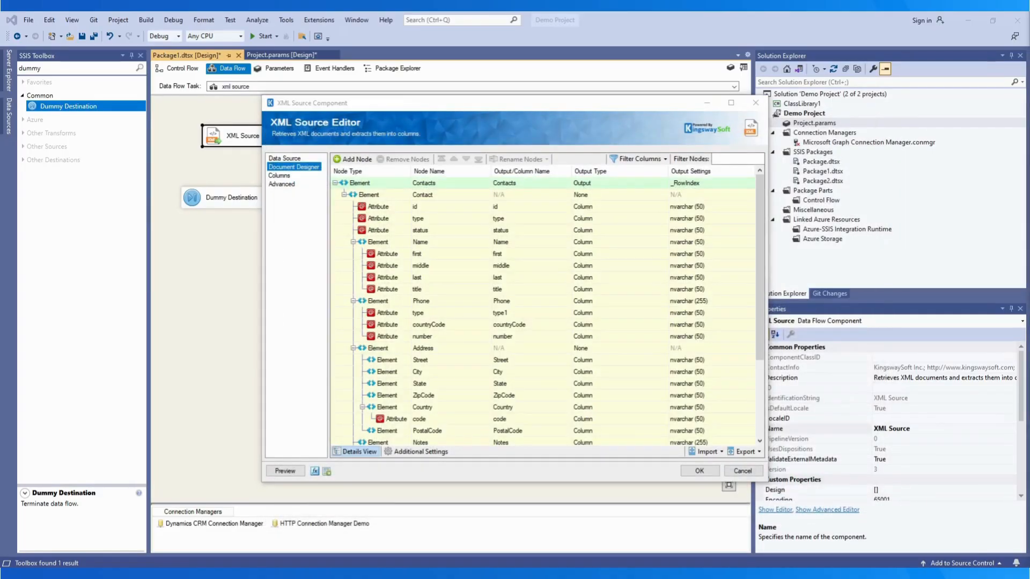
# Import designer settings from test.designer.settings in the XML Demo folder.
pyautogui.click(719, 453)
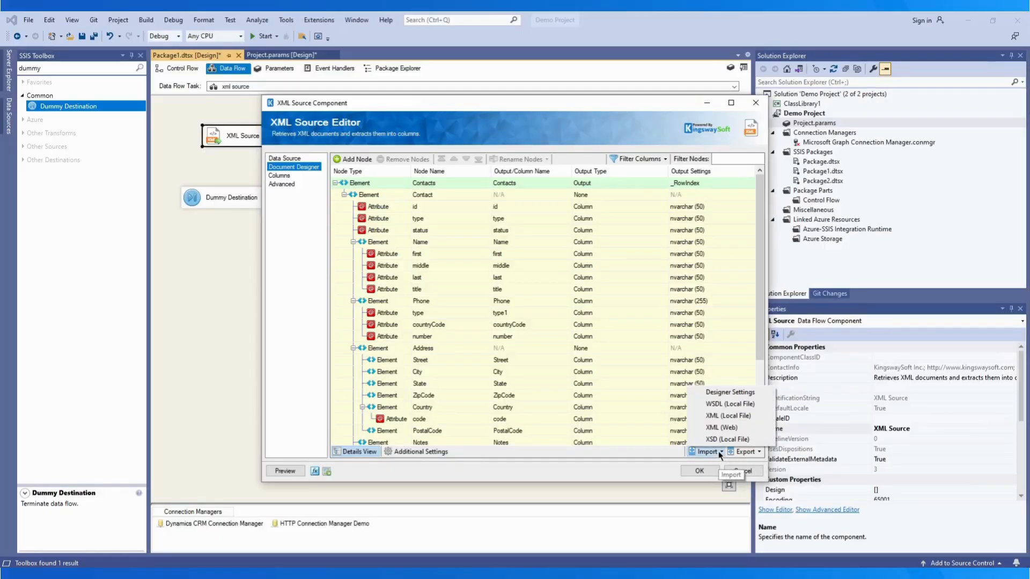
pyautogui.click(725, 394)
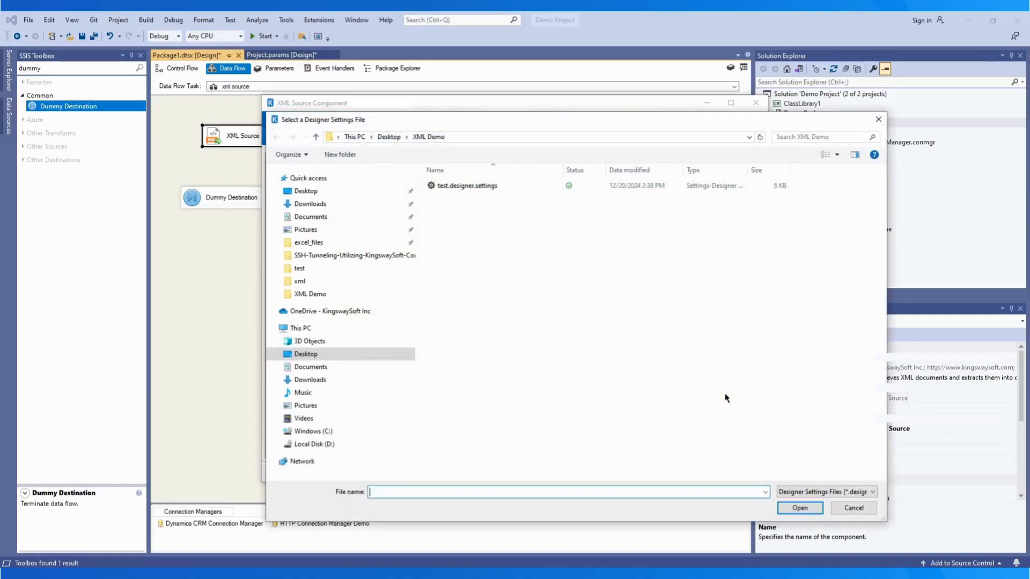
pyautogui.click(467, 186)
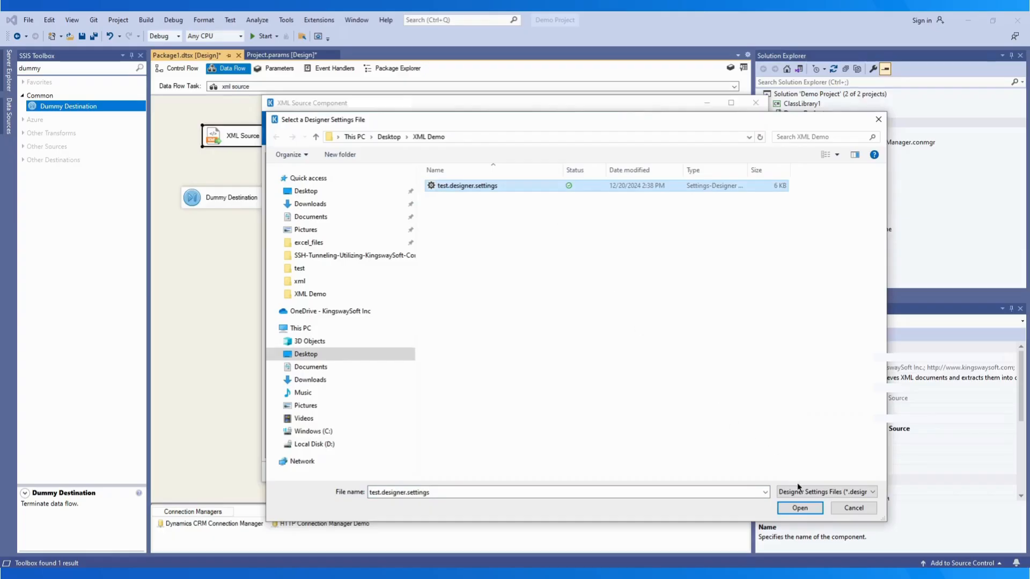
pyautogui.click(800, 510)
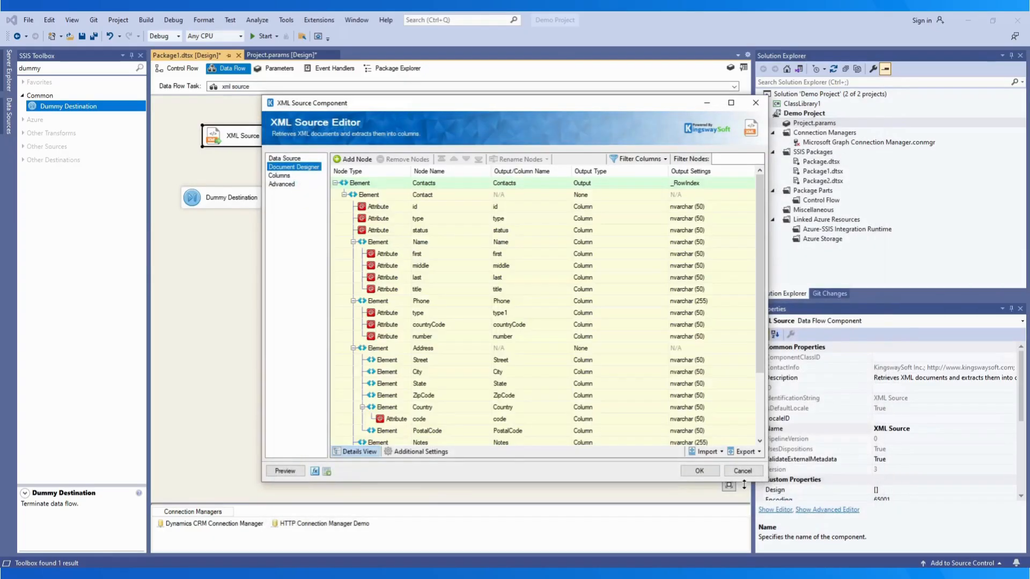
# Try adding a new node to the document structure, and remove it from the end of the list.
pyautogui.click(341, 160)
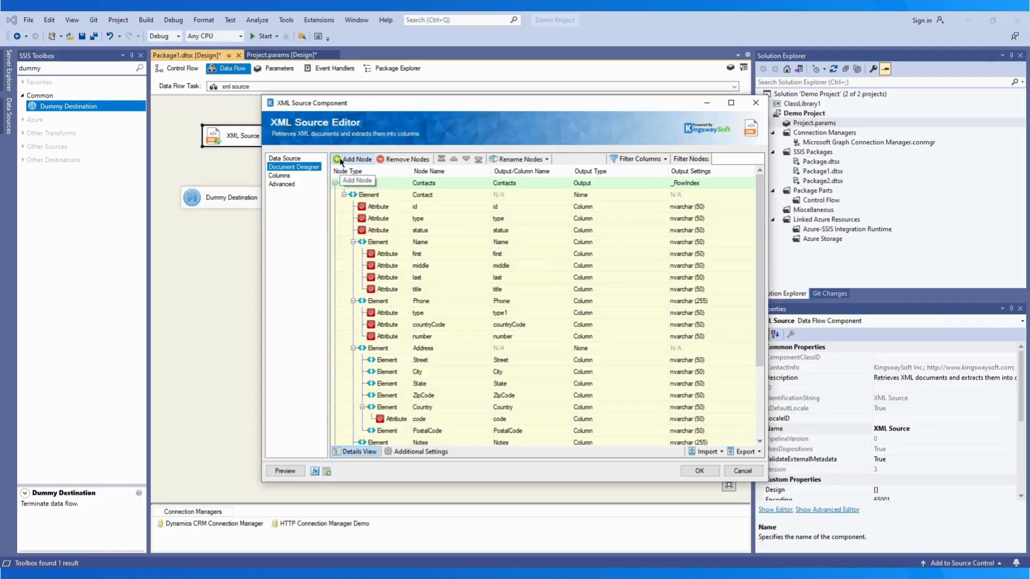
pyautogui.moveTo(759, 255); pyautogui.dragTo(776, 357)
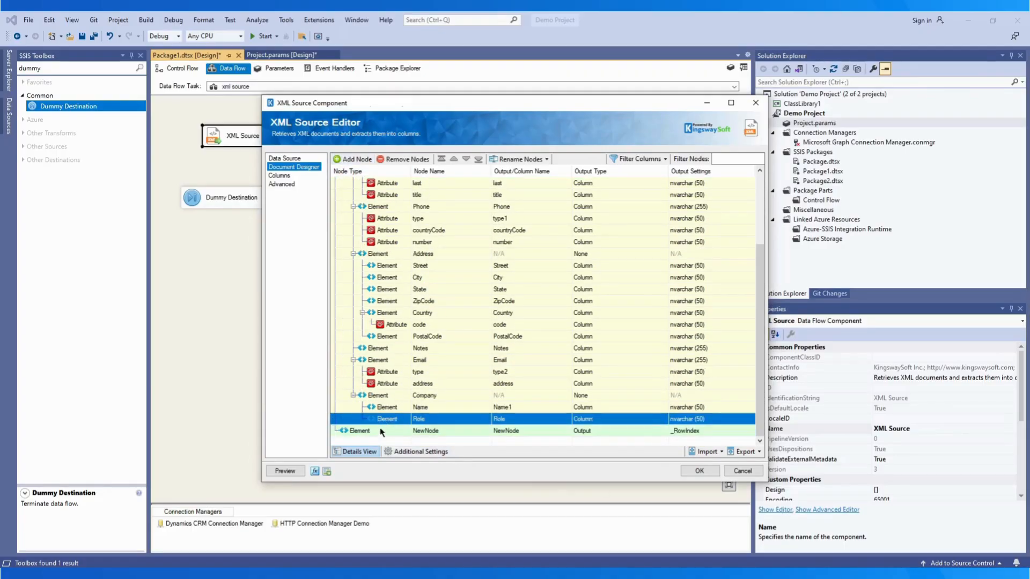
pyautogui.click(401, 160)
pyautogui.click(553, 334)
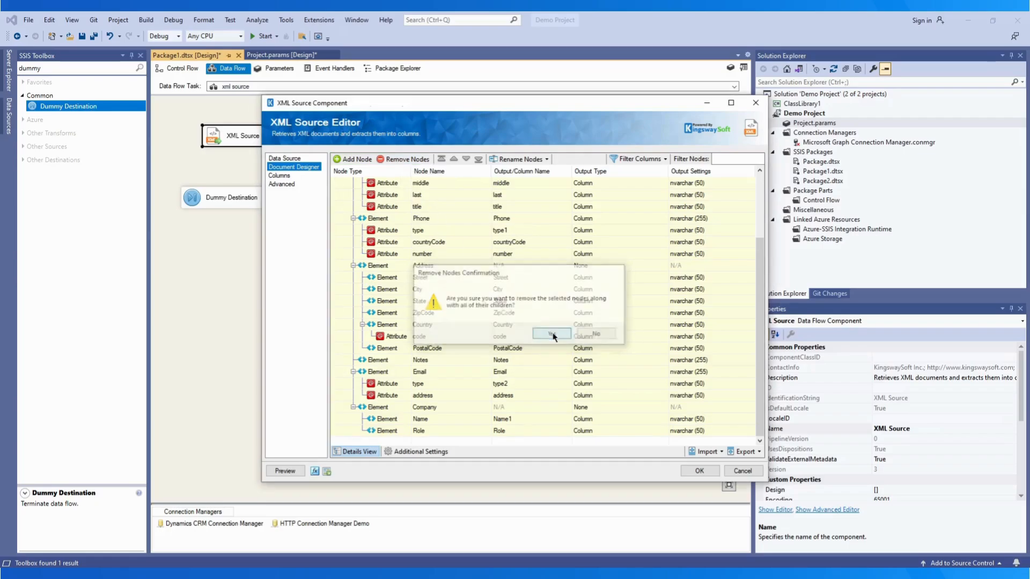
# Check the node type choices for the Name element under Company.
pyautogui.click(407, 420)
pyautogui.click(406, 420)
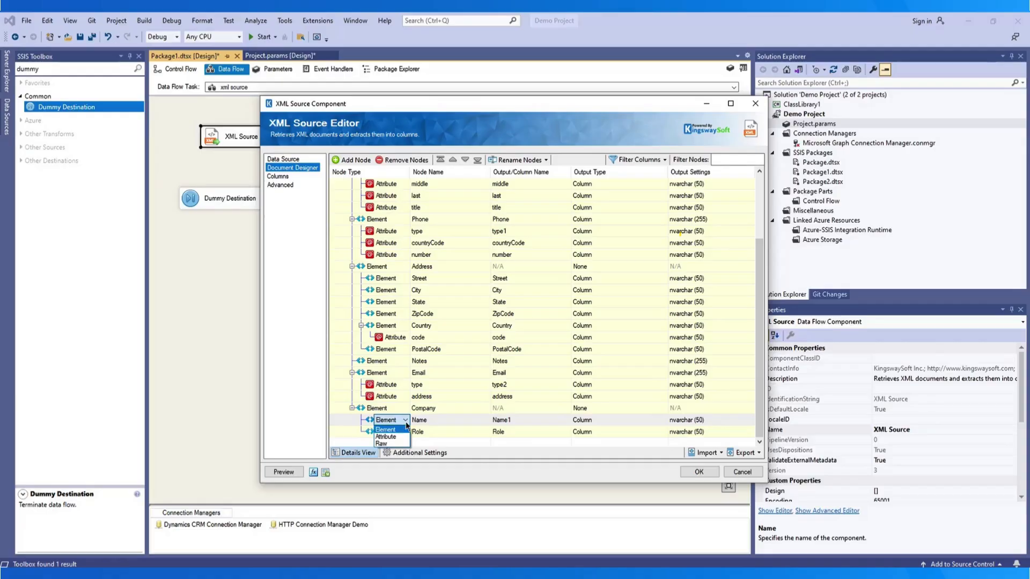
pyautogui.press('Down')
pyautogui.click(405, 424)
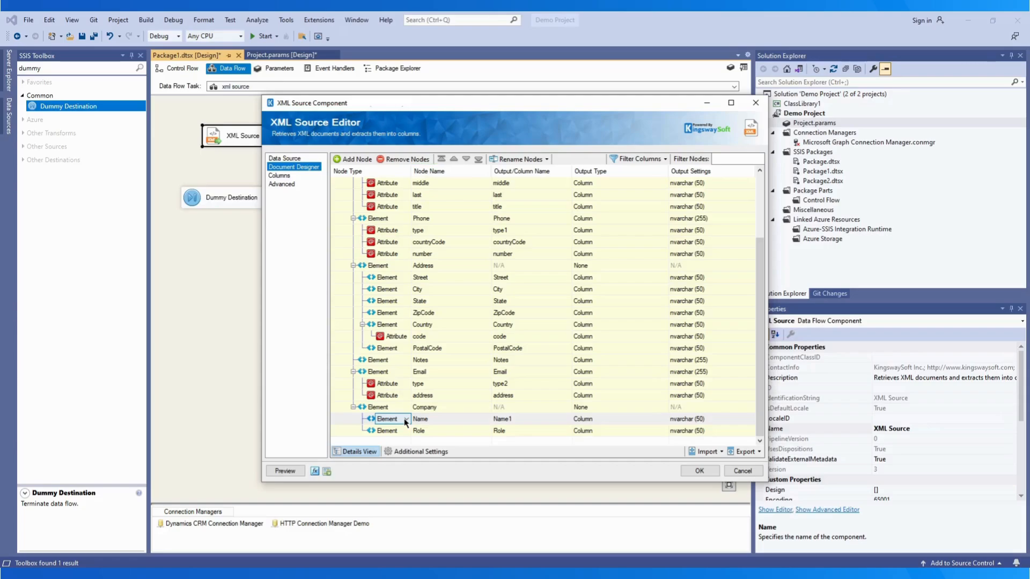
# Show all columns in the Document Designer and set the Company element's output type to Output.
pyautogui.click(664, 159)
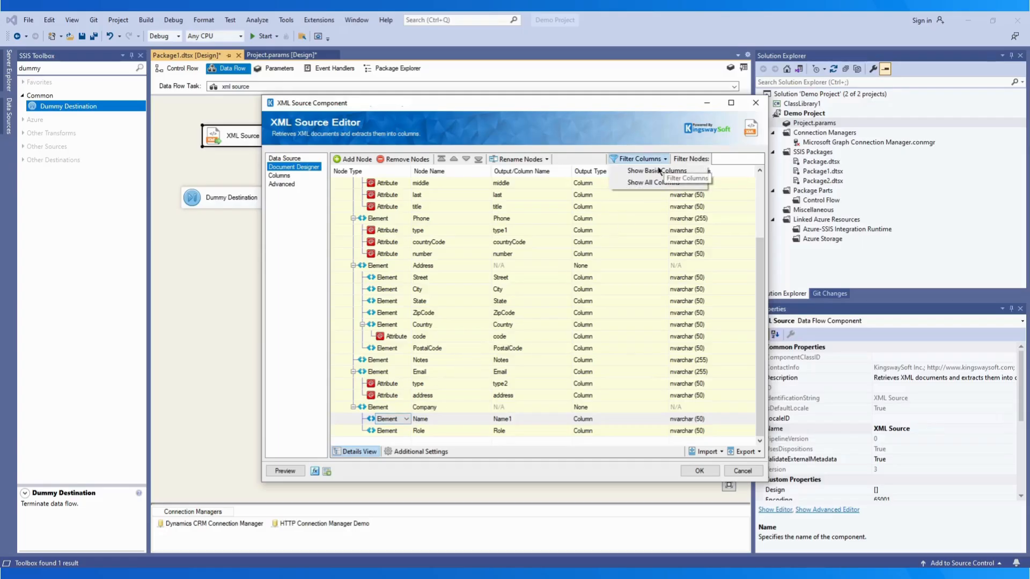
pyautogui.click(652, 182)
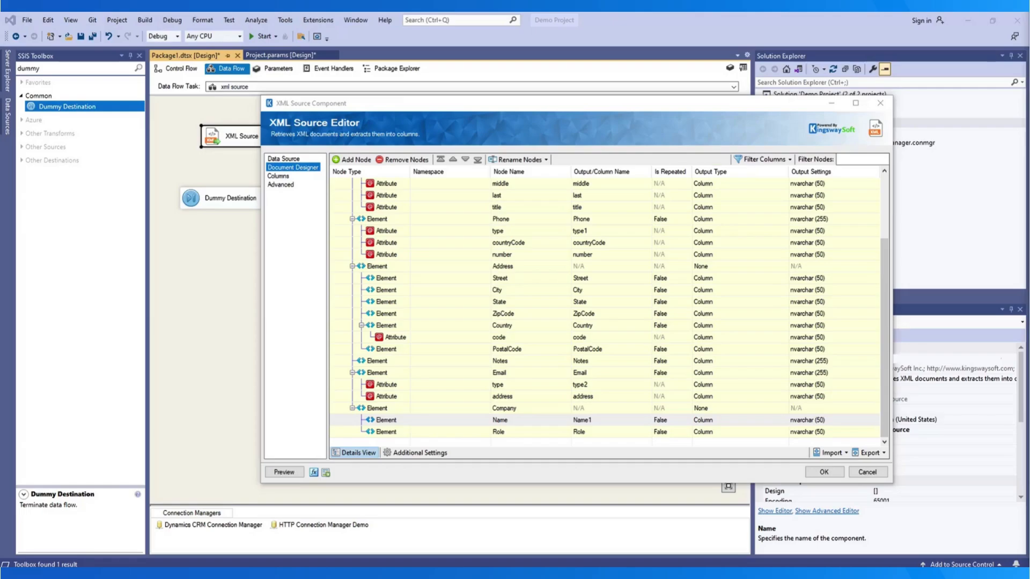
pyautogui.click(724, 419)
pyautogui.click(735, 419)
pyautogui.click(713, 421)
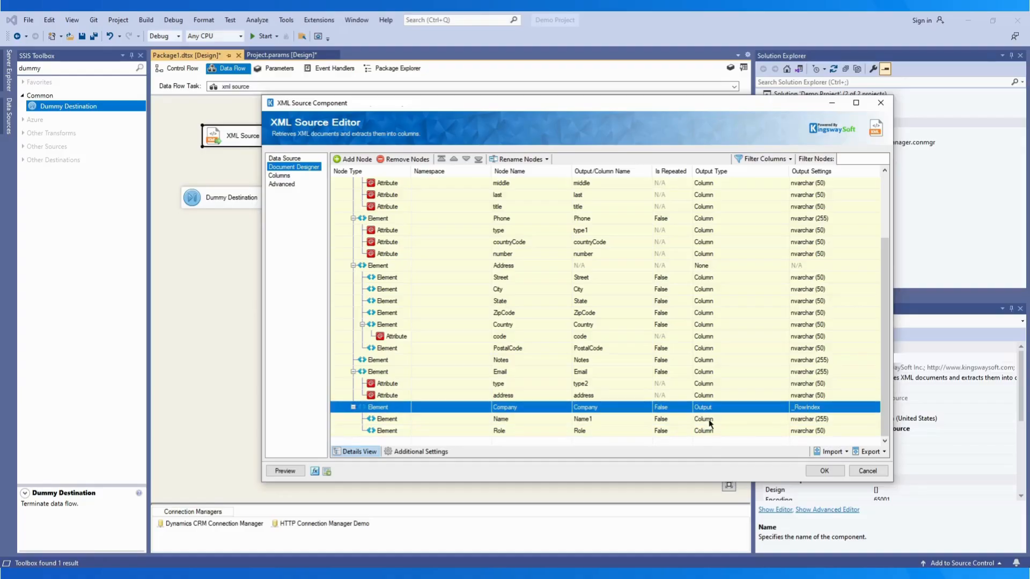
# Review the component's columns and the list of available outputs.
pyautogui.click(280, 176)
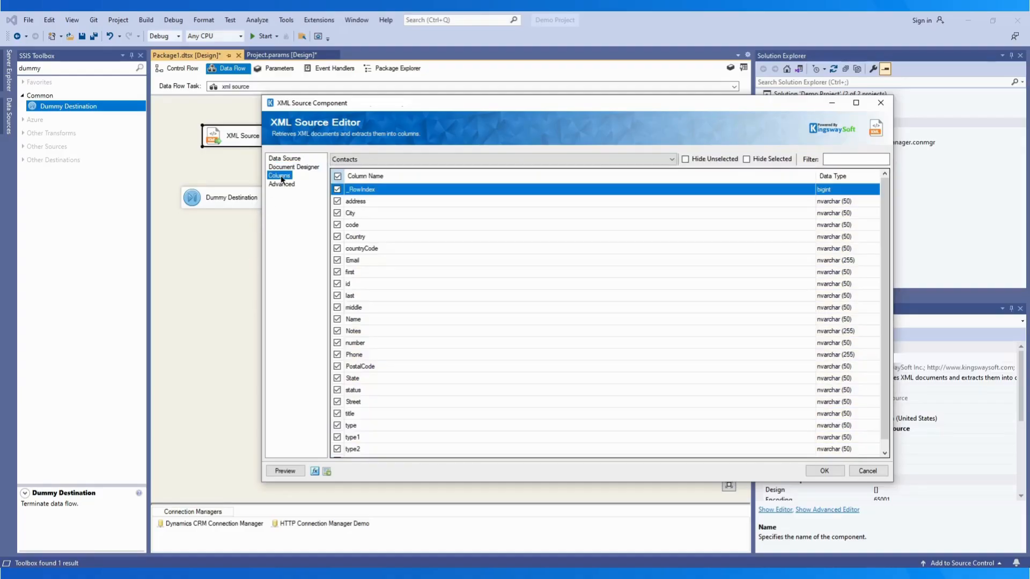
pyautogui.click(671, 159)
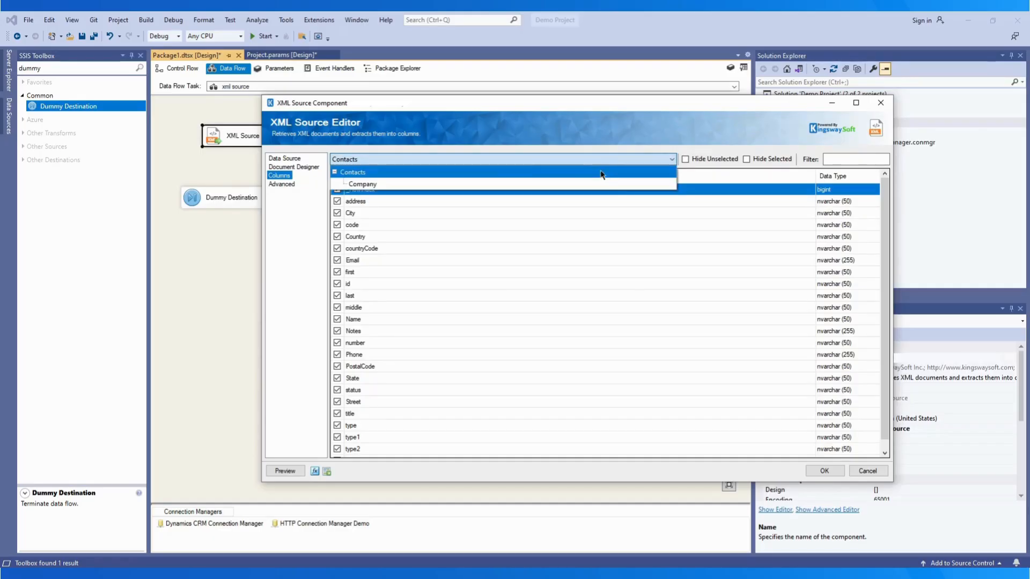
# Set the Company element's output type to Key Value Pivot and add one expected key with its default name.
pyautogui.click(294, 166)
pyautogui.click(736, 420)
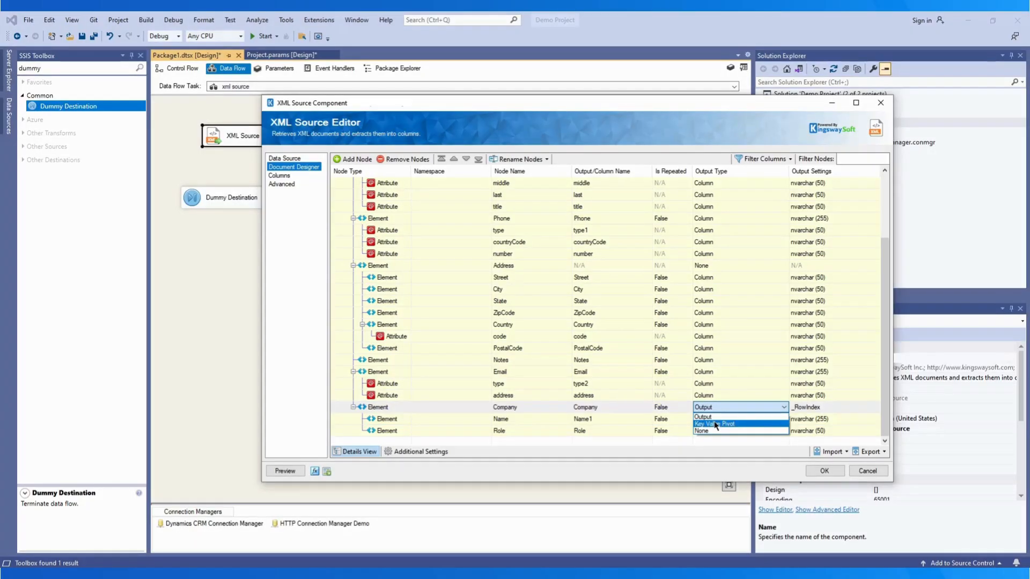
pyautogui.click(715, 424)
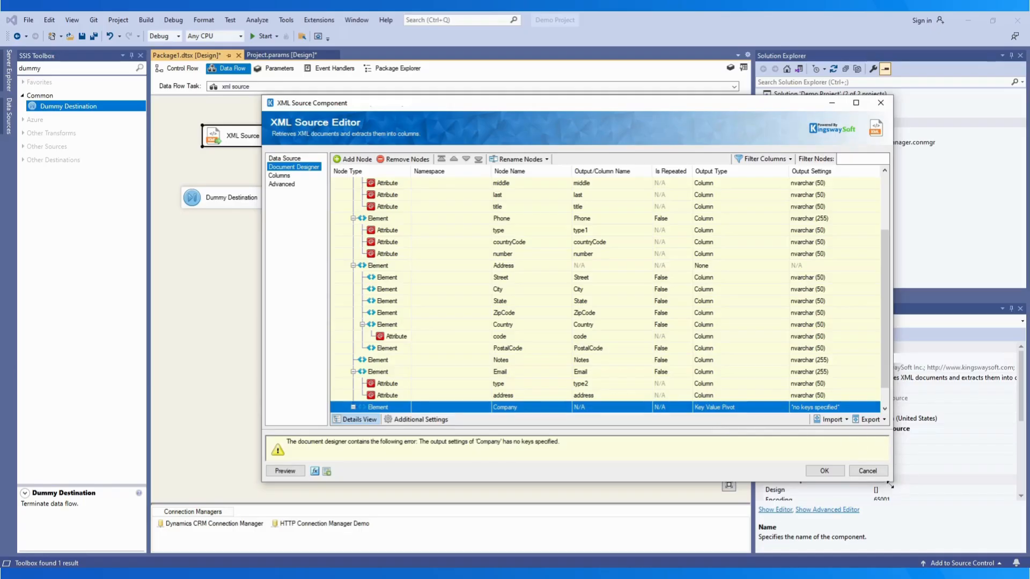
pyautogui.click(885, 342)
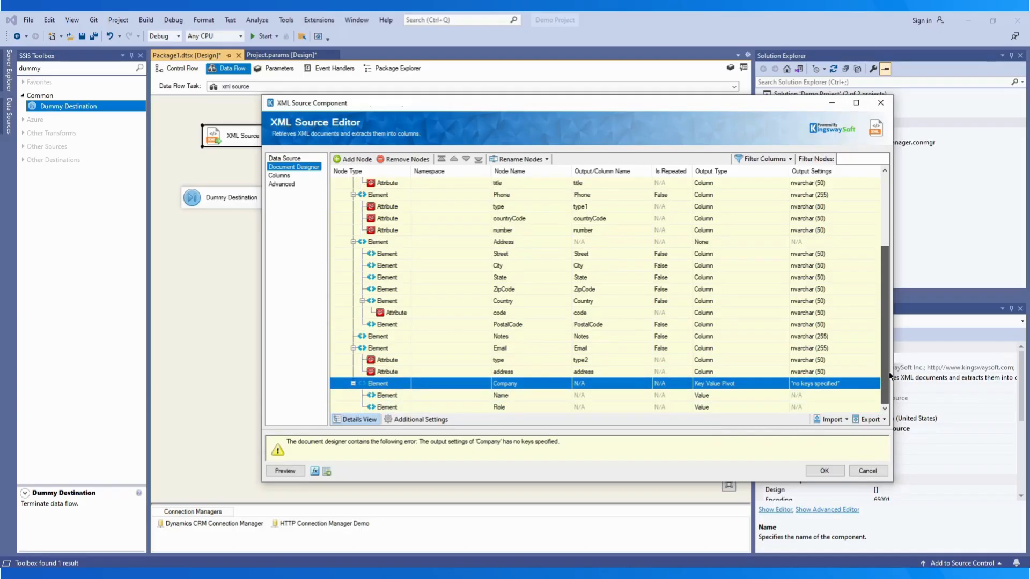
pyautogui.click(832, 385)
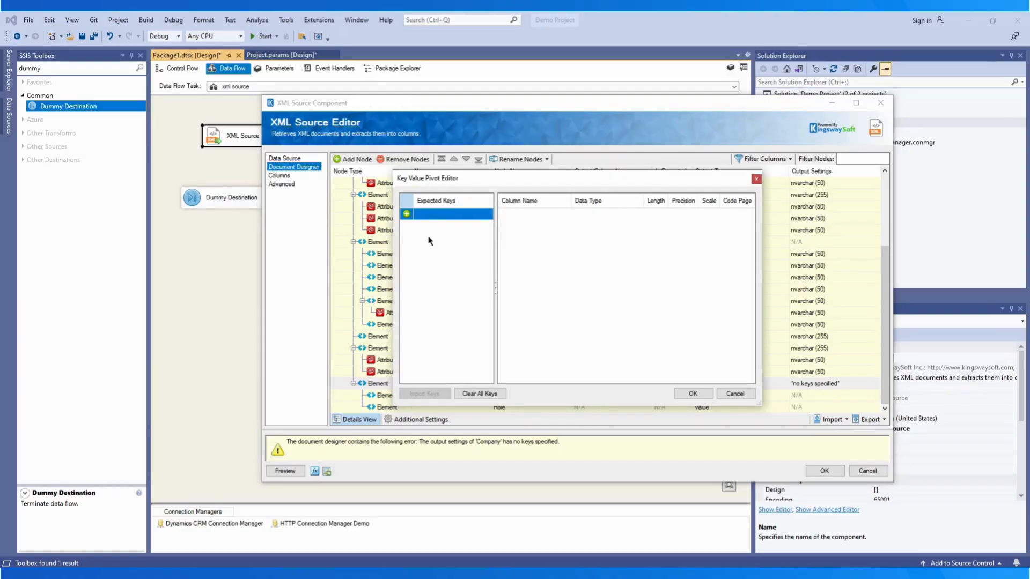
pyautogui.click(407, 216)
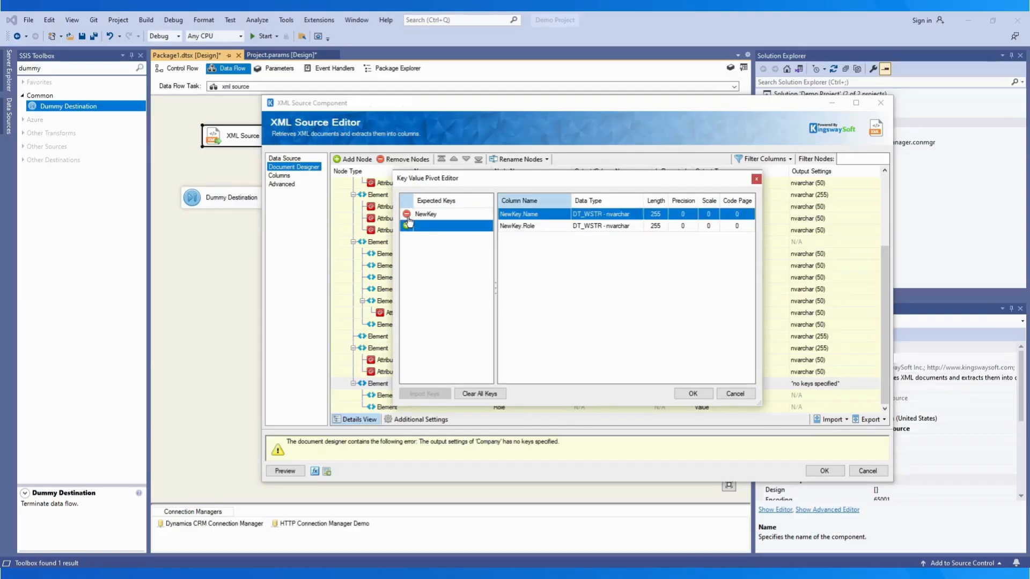
pyautogui.click(693, 395)
# Check the output type choices for the Name element under Company.
pyautogui.click(736, 419)
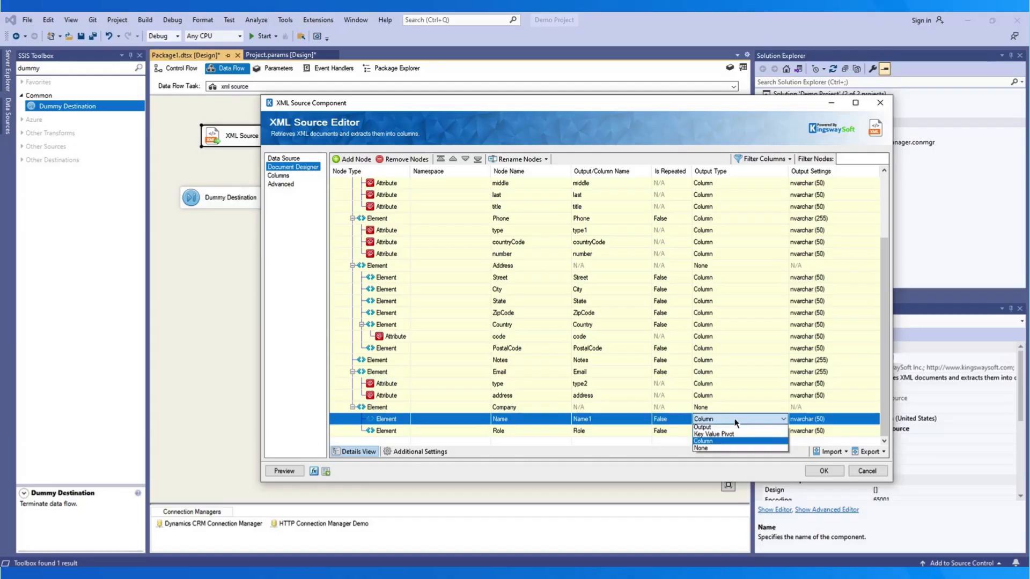
pyautogui.click(735, 434)
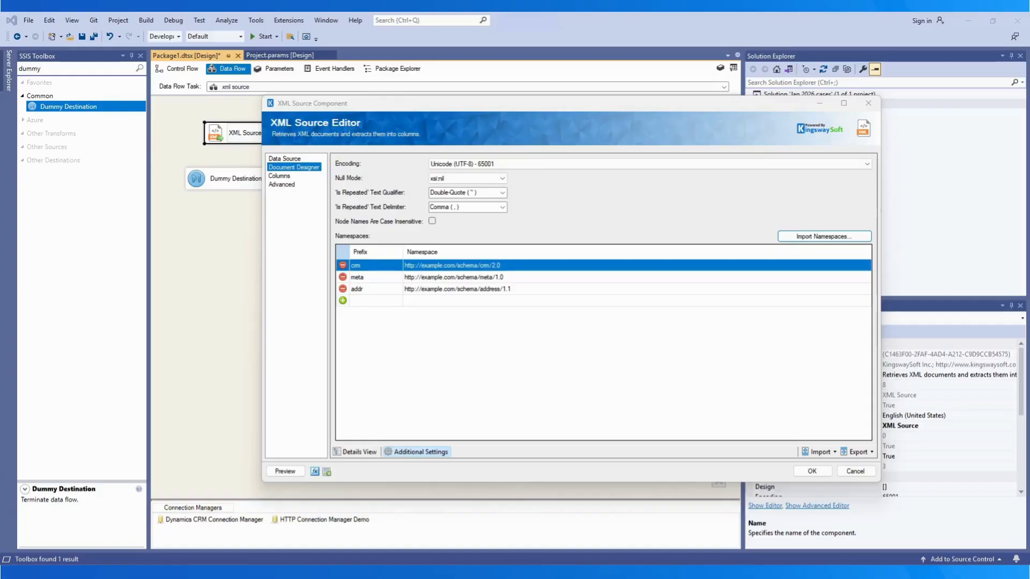
# Review the choices for Null Mode and the 'Is Repeated' text qualifier and delimiter, and toggle case-insensitive node names.
pyautogui.click(504, 179)
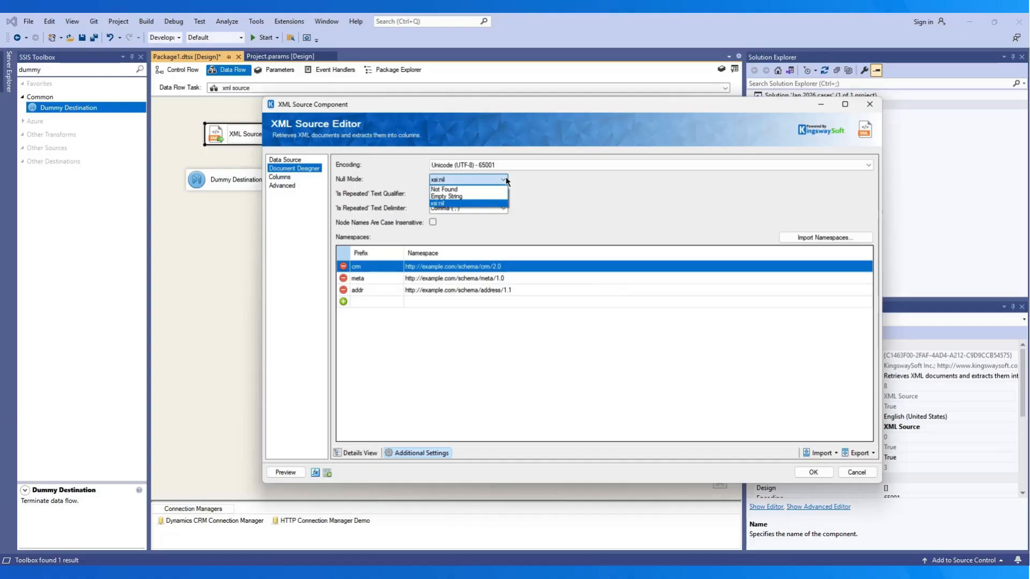
pyautogui.click(506, 181)
pyautogui.click(503, 194)
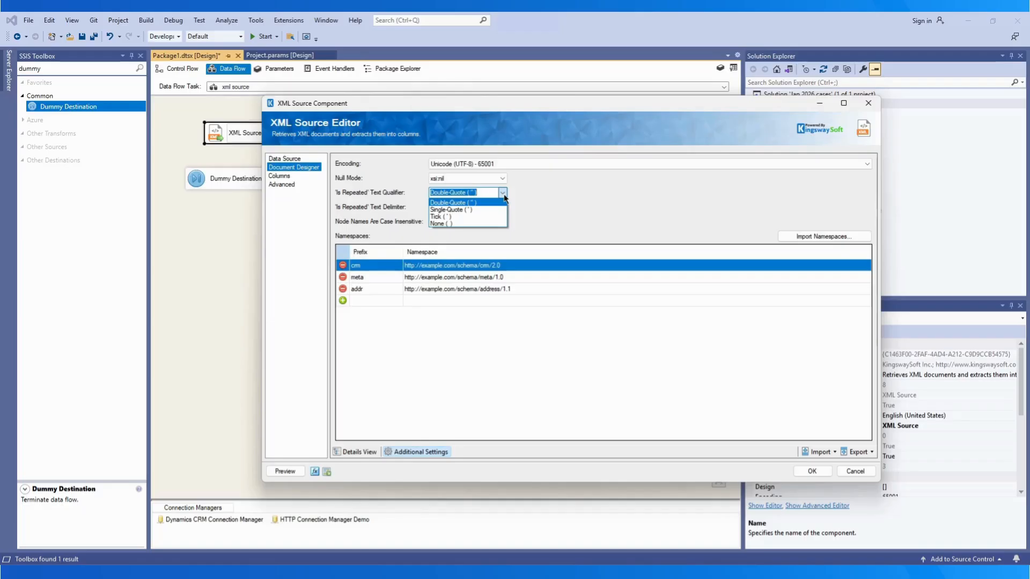
pyautogui.click(504, 198)
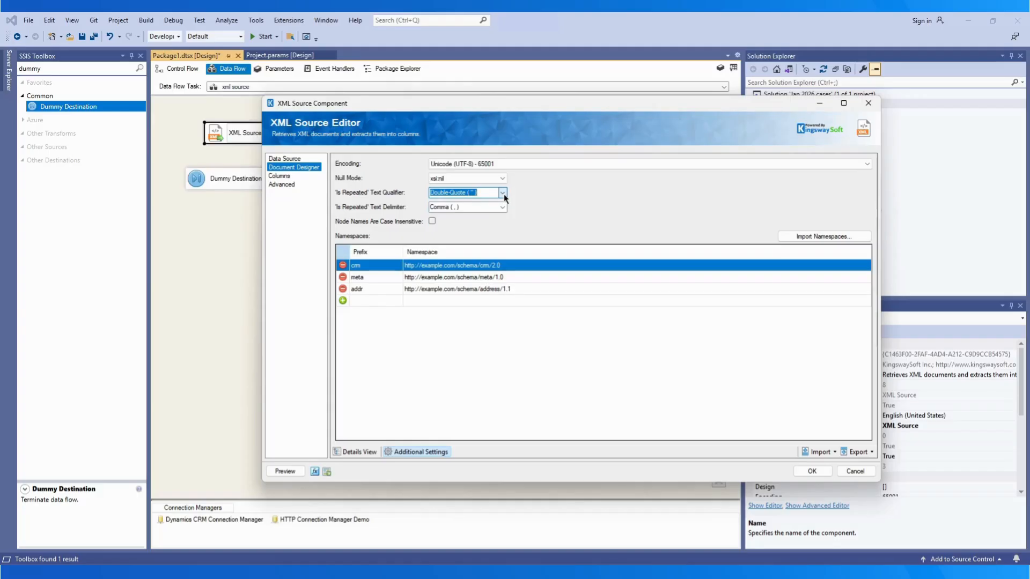
pyautogui.click(503, 207)
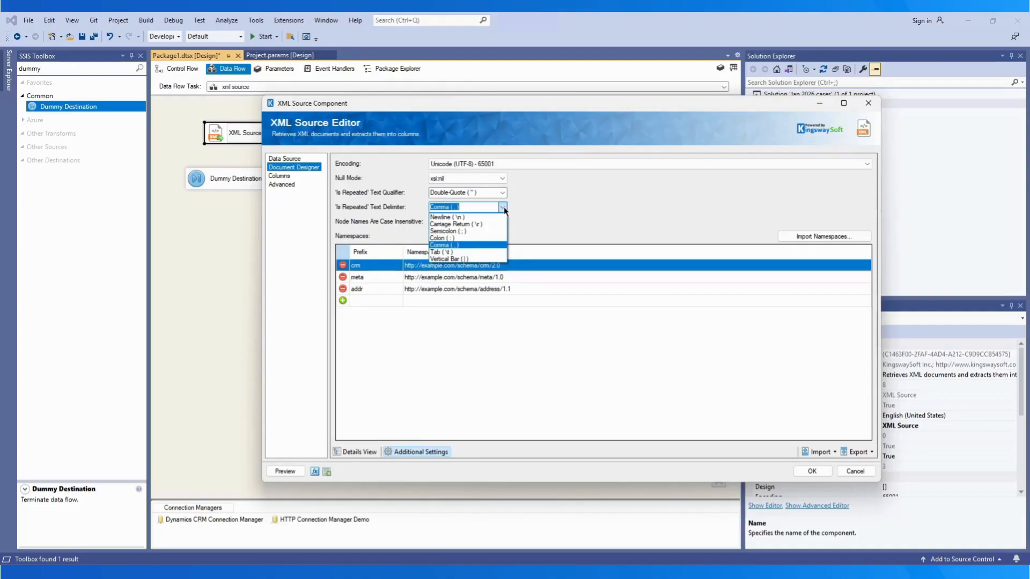
pyautogui.click(503, 207)
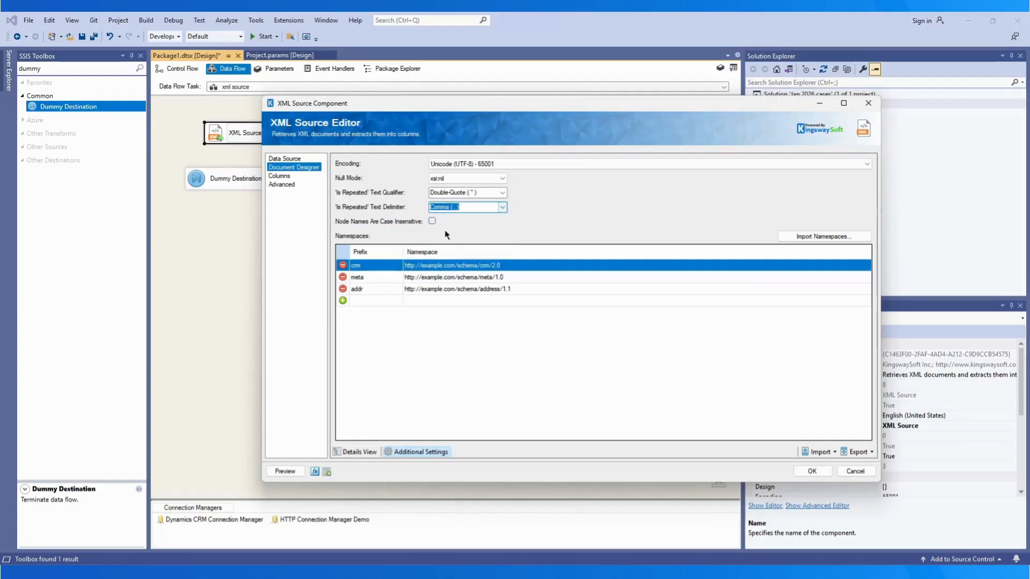
pyautogui.click(432, 222)
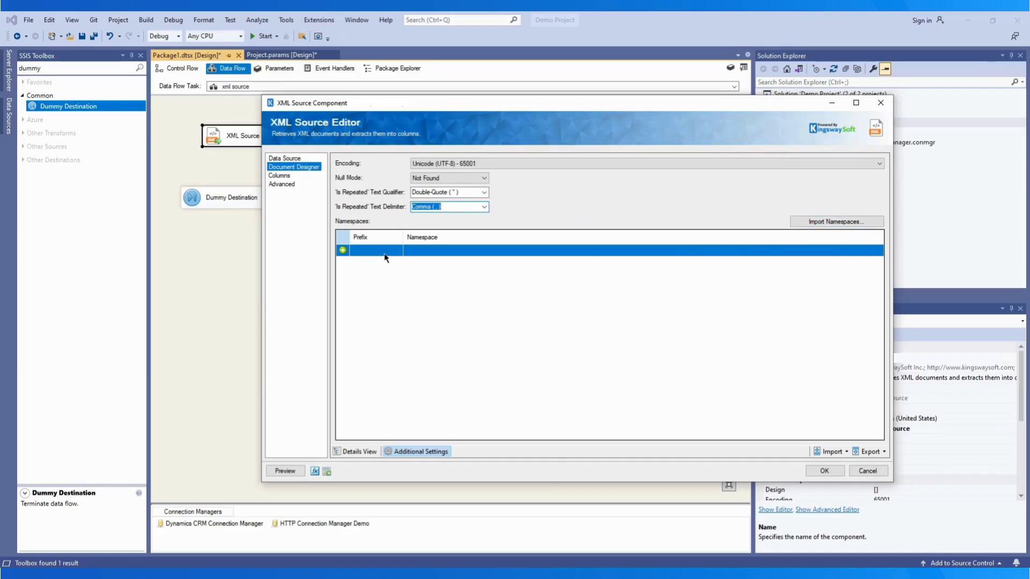
pyautogui.click(344, 252)
pyautogui.write('contacts')
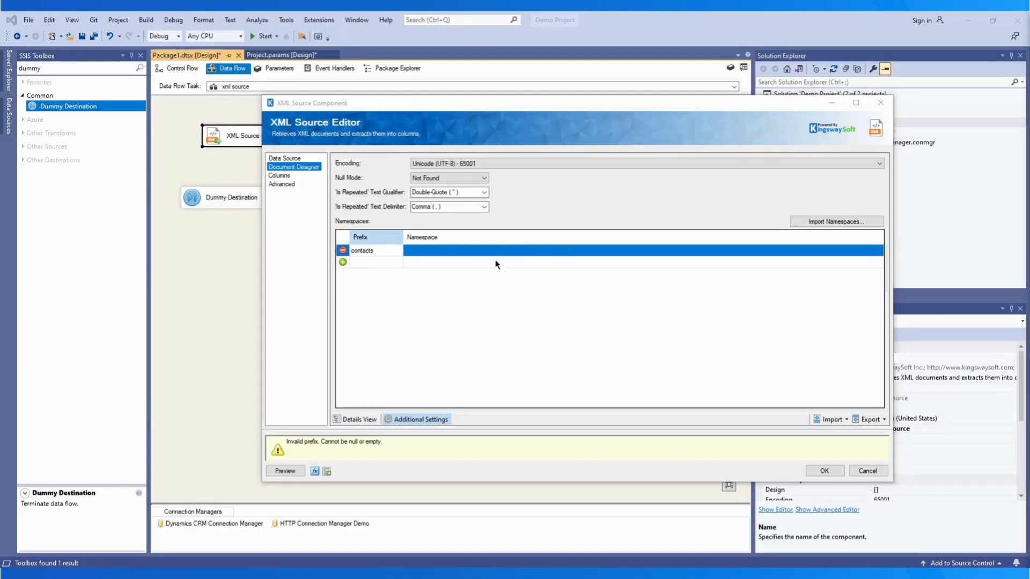
pyautogui.click(472, 252)
pyautogui.write('http://example.com/api/v1/contacts')
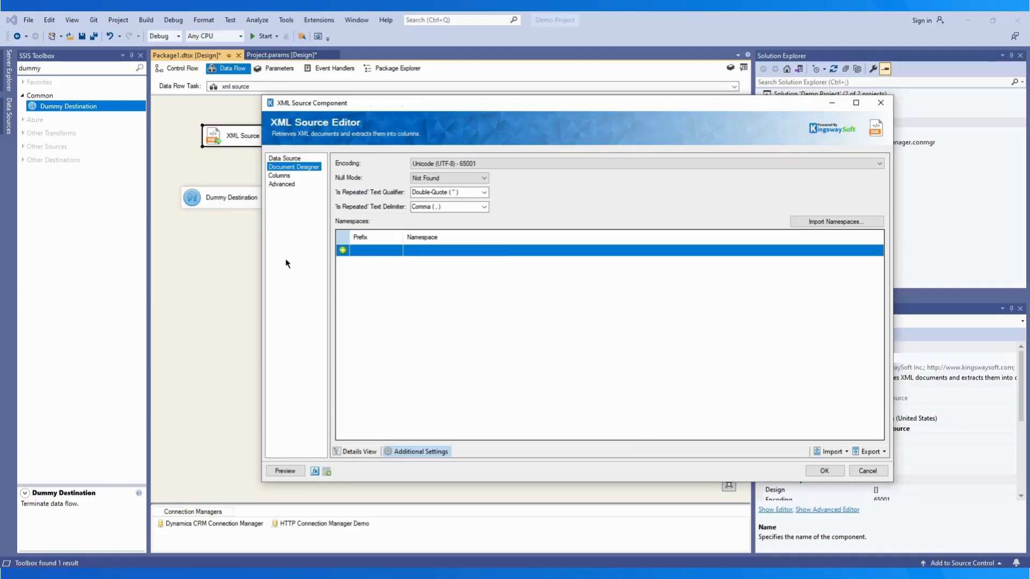
# Exclude the City, code and Country columns from the Contacts output.
pyautogui.click(278, 176)
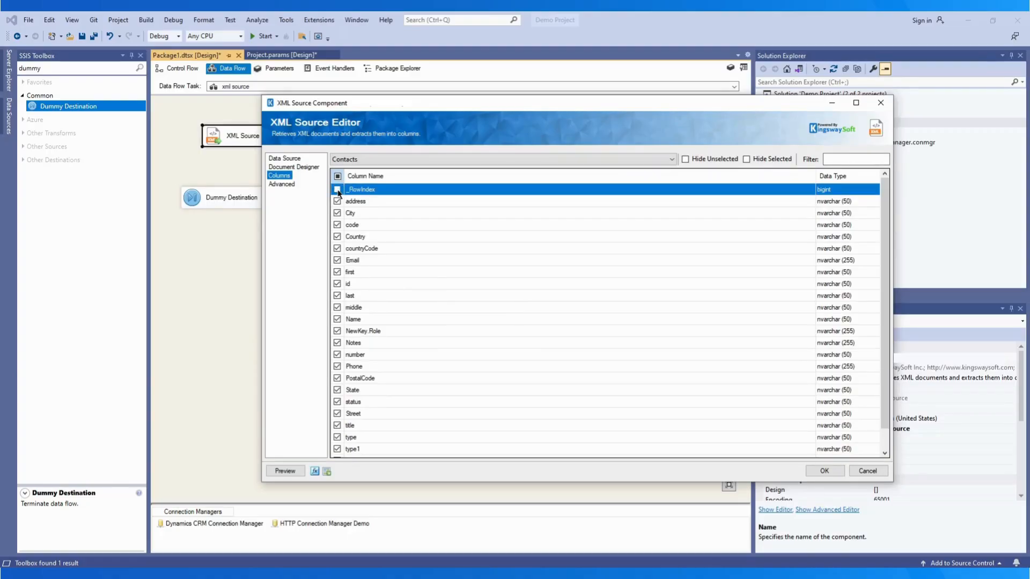
pyautogui.click(339, 214)
pyautogui.click(337, 213)
pyautogui.click(337, 225)
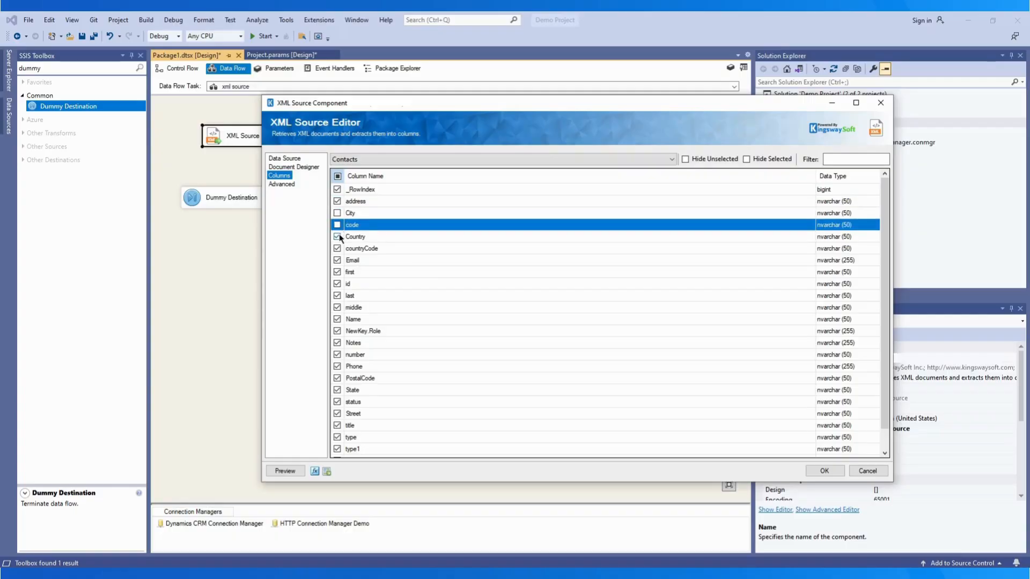
pyautogui.click(337, 237)
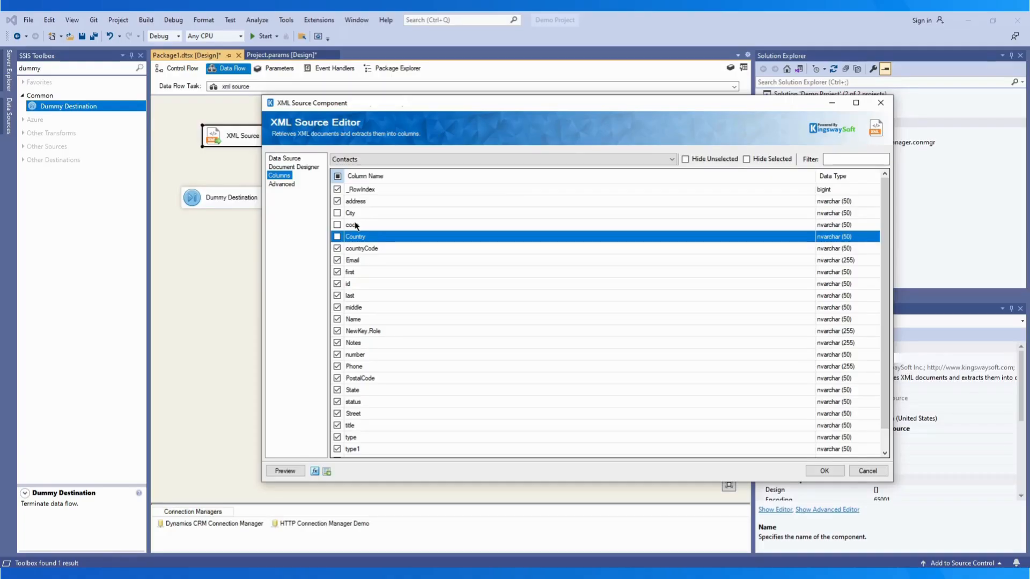
# Review the XML Source's advanced settings and preview its HTTP request and response.
pyautogui.click(281, 184)
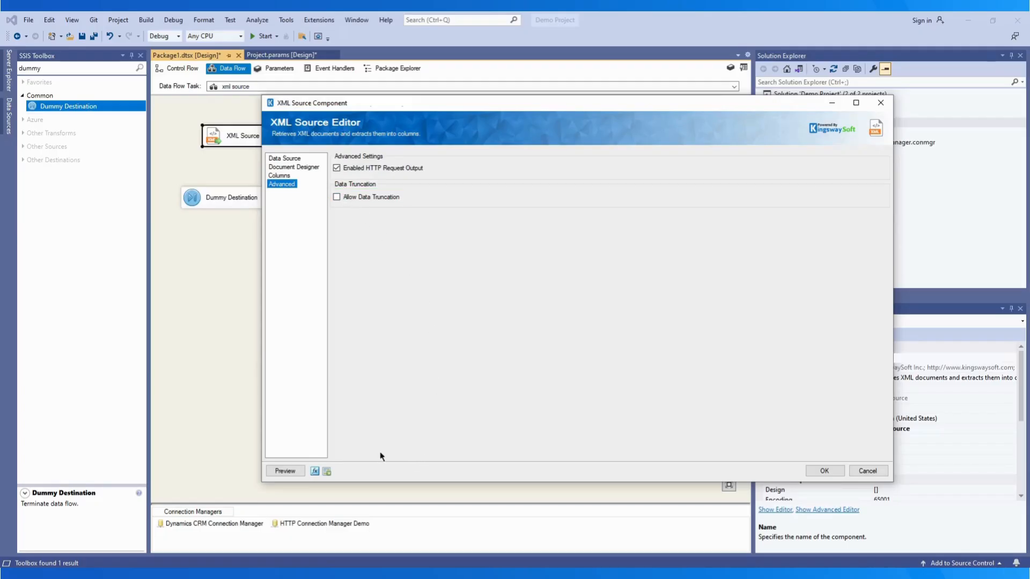
pyautogui.click(284, 472)
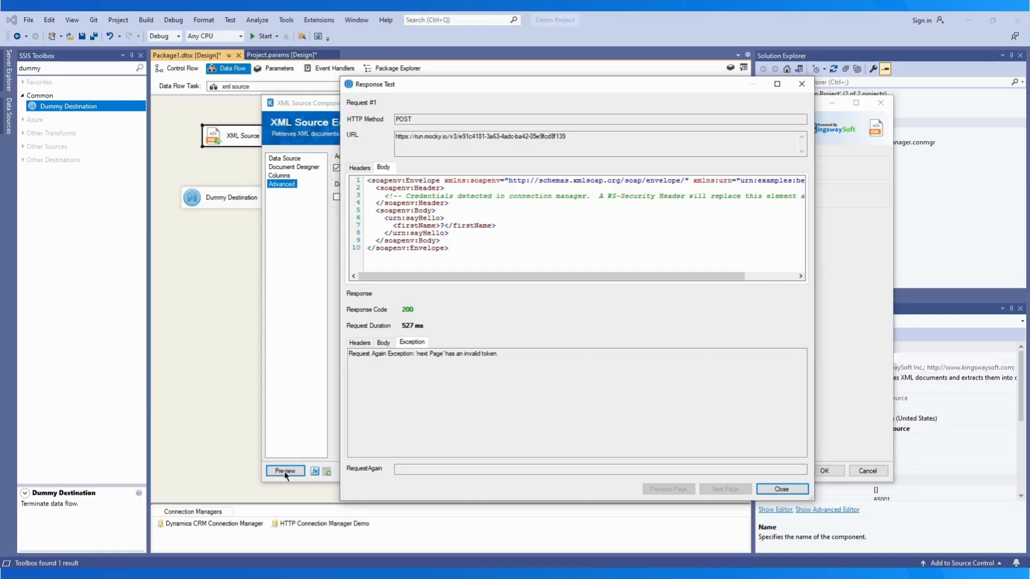
pyautogui.click(802, 85)
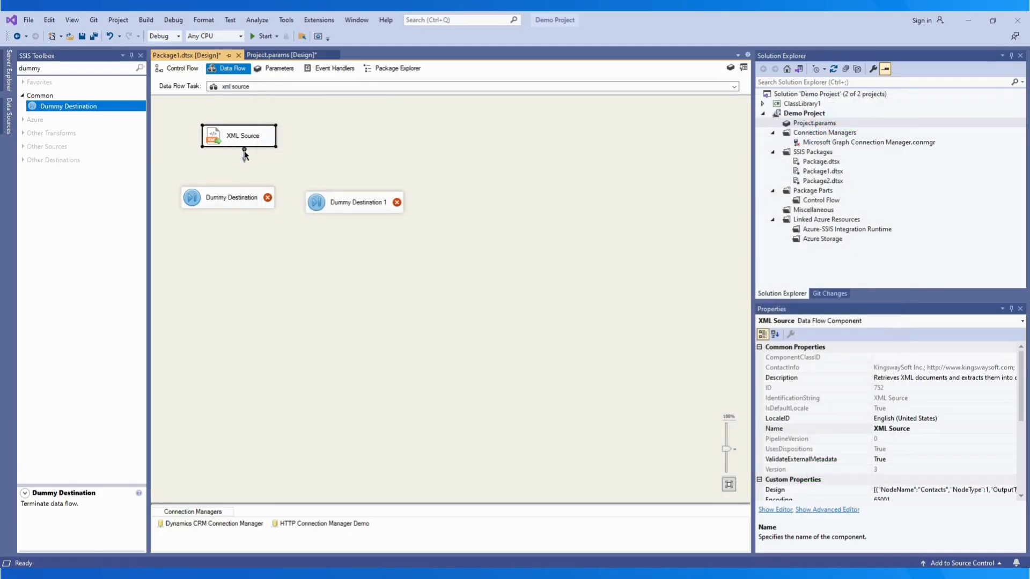
# Connect the XML Source's Contacts output to Dummy Destination and its HttpRequests output to Dummy Destination 1.
pyautogui.moveTo(245, 197); pyautogui.dragTo(245, 198)
pyautogui.click(634, 297)
pyautogui.click(418, 305)
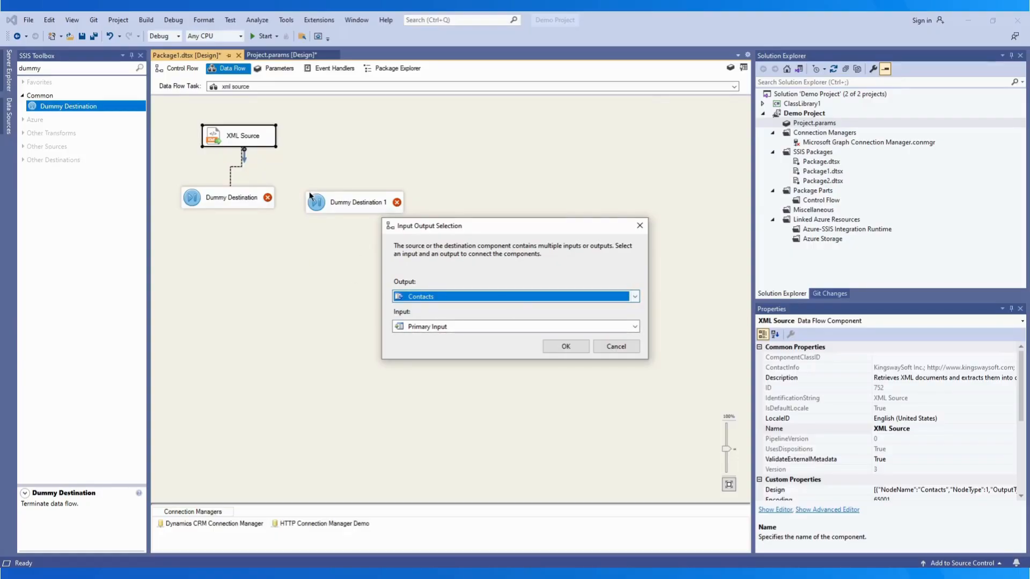
pyautogui.click(566, 347)
pyautogui.click(244, 137)
pyautogui.moveTo(250, 149); pyautogui.dragTo(354, 202)
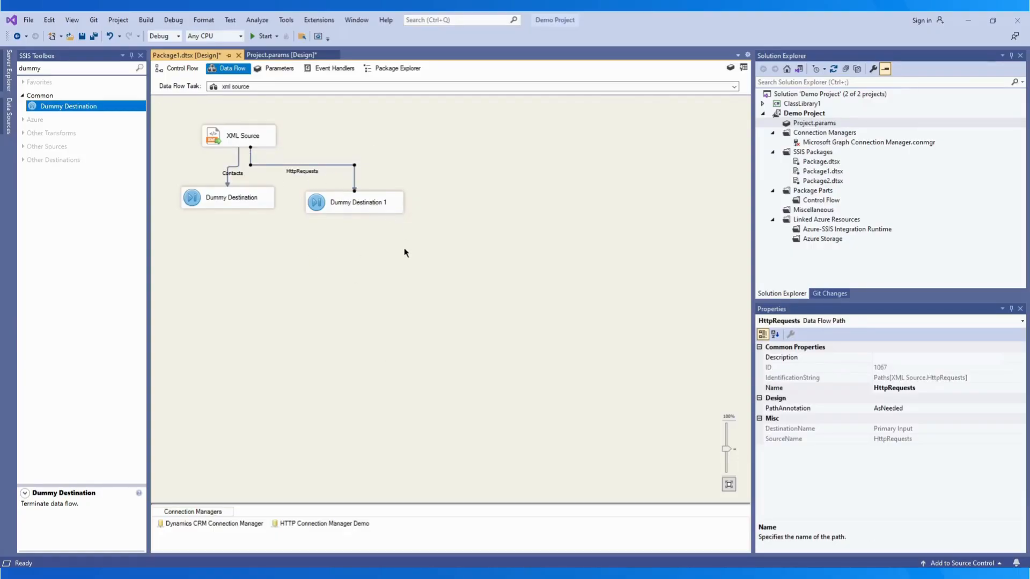
# Examine the column metadata of the HttpRequests data flow path.
pyautogui.doubleClick(315, 165)
pyautogui.click(366, 200)
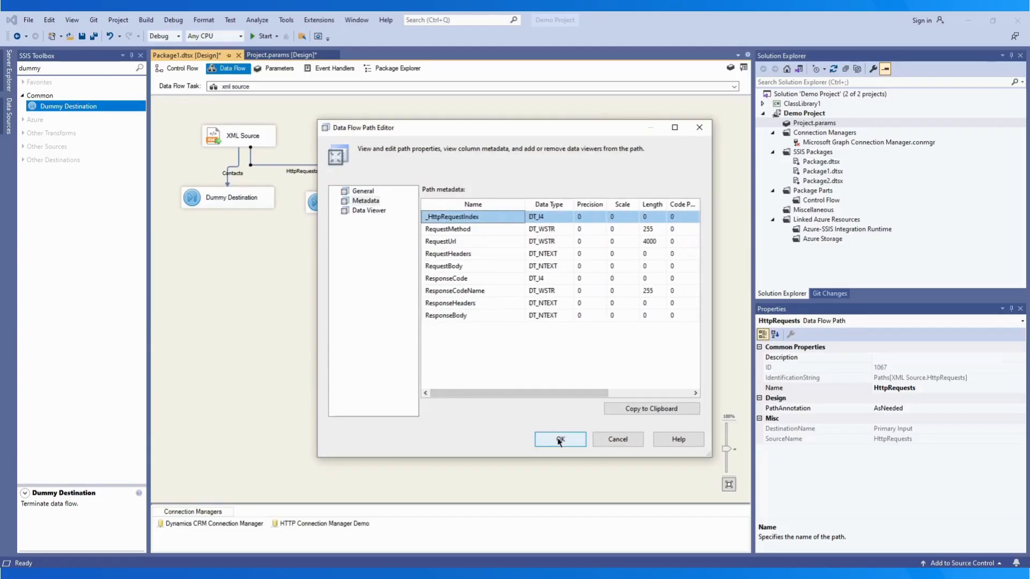
pyautogui.click(560, 440)
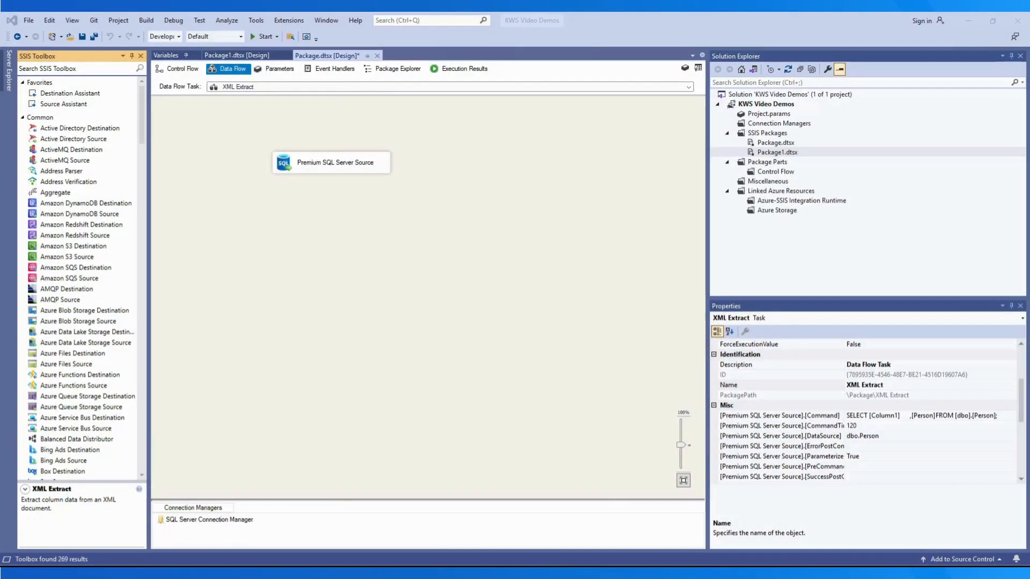
# Add an XML Extract component below the Premium SQL Server Source and connect the source to it.
pyautogui.moveTo(144, 112); pyautogui.dragTo(138, 402)
pyautogui.moveTo(56, 332); pyautogui.dragTo(334, 203)
pyautogui.click(334, 165)
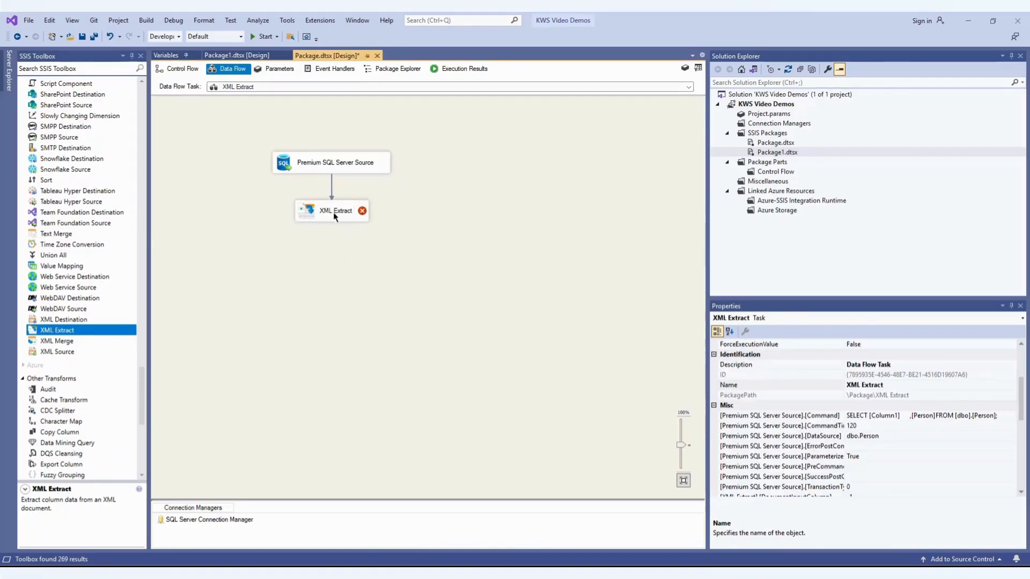
# Set the XML Extract component's document input column to Person in the additional settings.
pyautogui.doubleClick(333, 211)
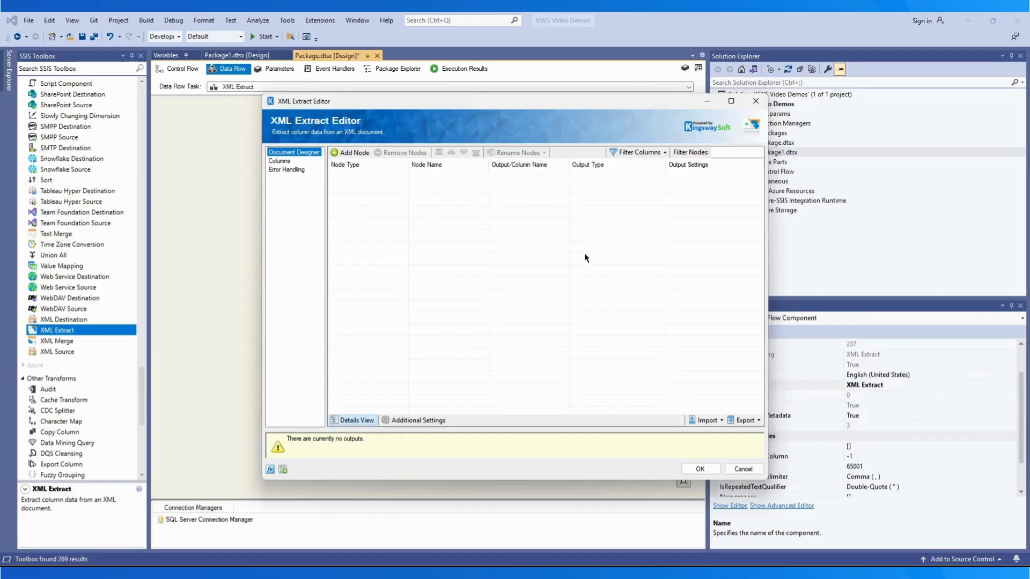
pyautogui.click(405, 421)
pyautogui.click(754, 157)
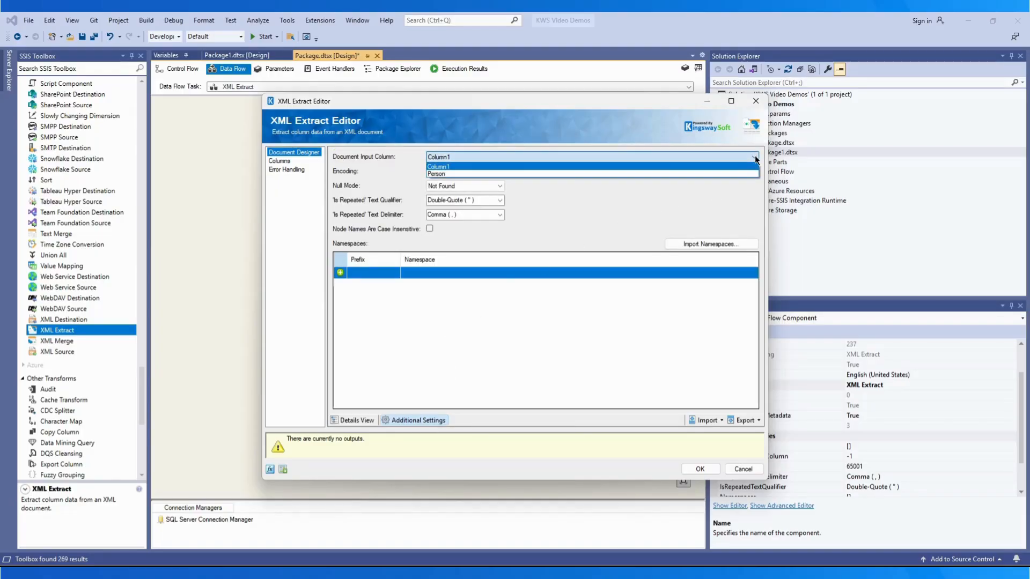
pyautogui.click(511, 175)
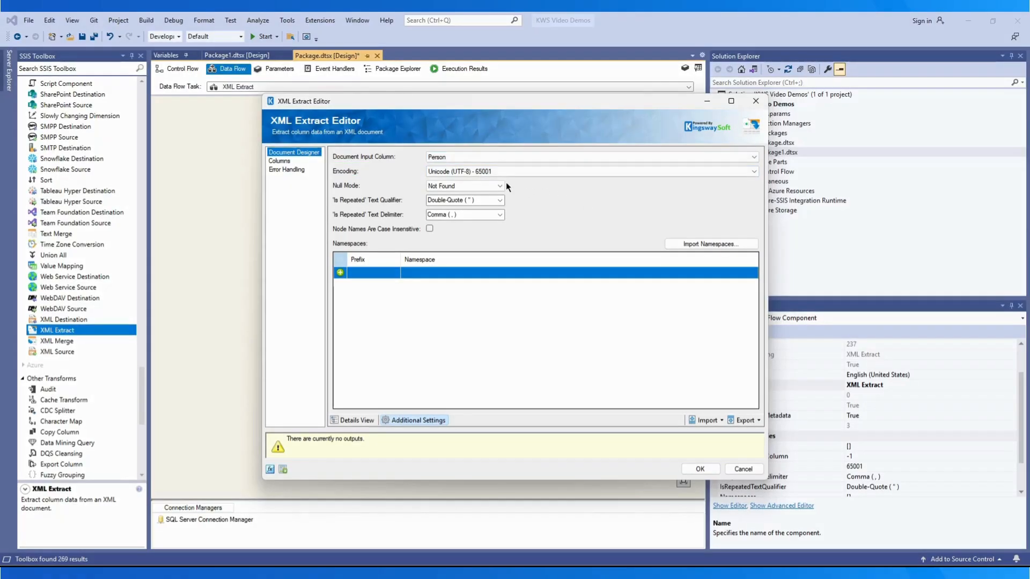
# Review the XML Extract choices for Null Mode and the 'Is Repeated' text qualifier and delimiter, and toggle case-insensitive node names on and off.
pyautogui.click(501, 186)
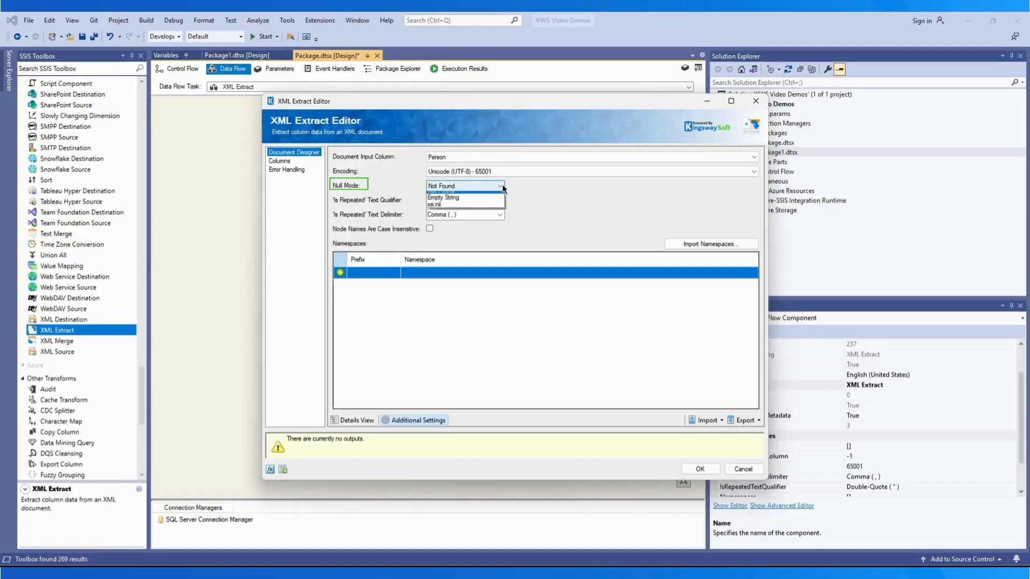
pyautogui.click(501, 186)
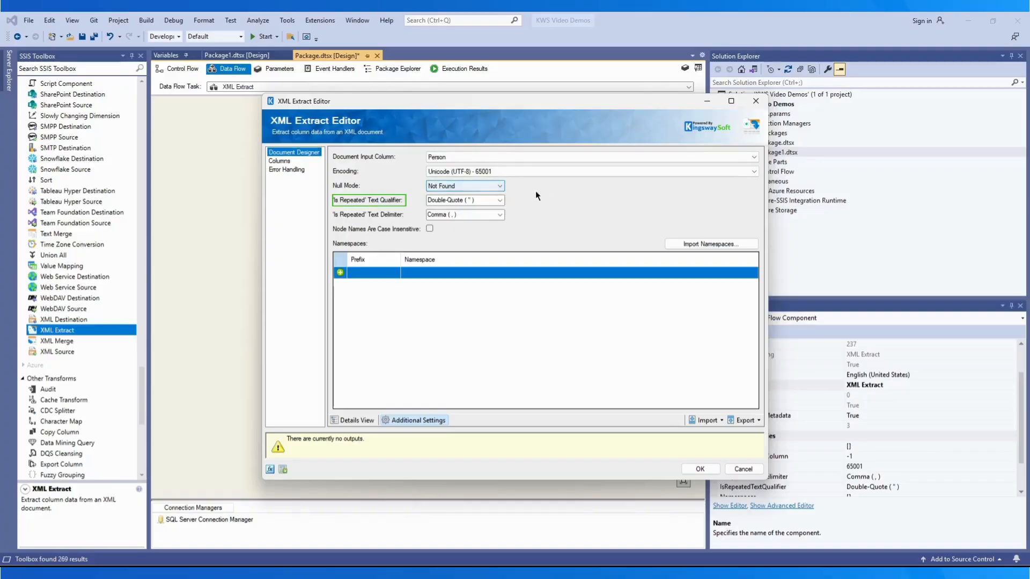
pyautogui.click(500, 200)
pyautogui.click(501, 201)
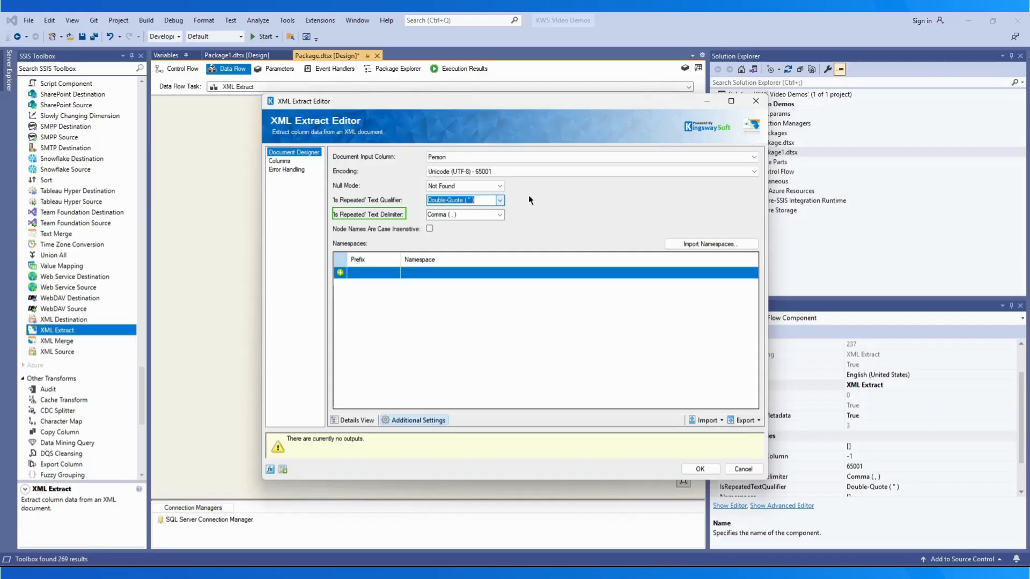
pyautogui.click(500, 215)
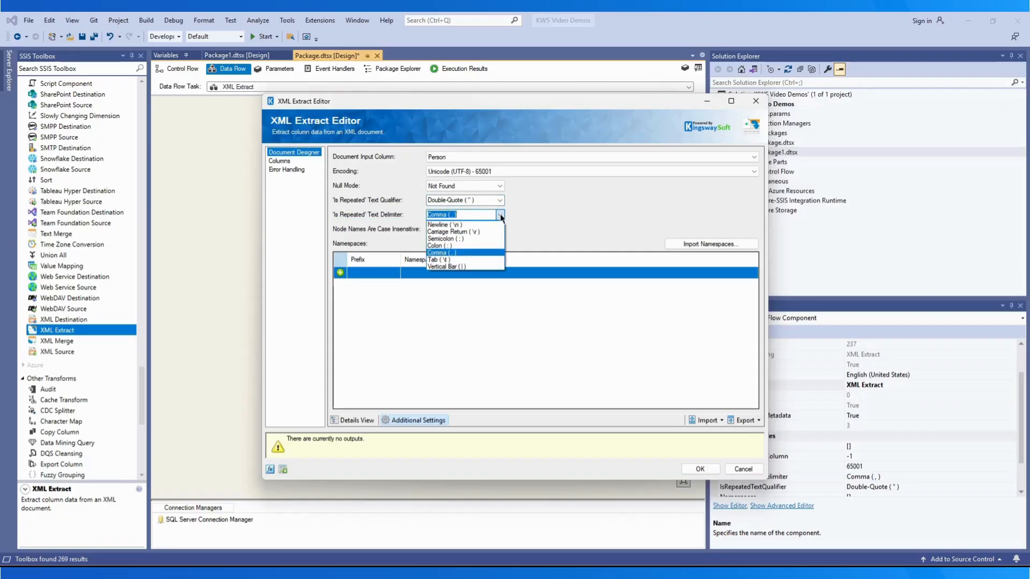
pyautogui.click(502, 216)
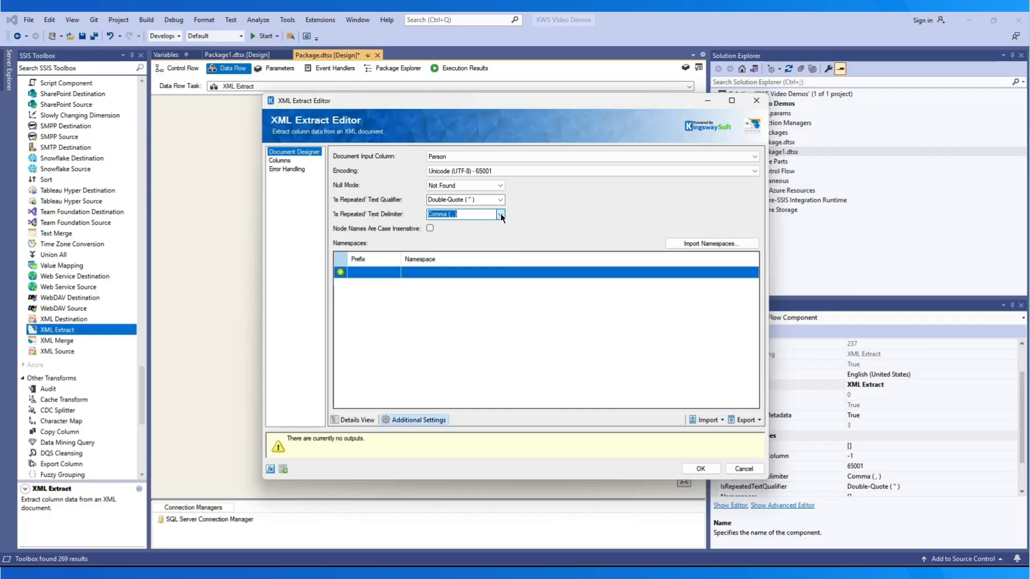
pyautogui.click(429, 228)
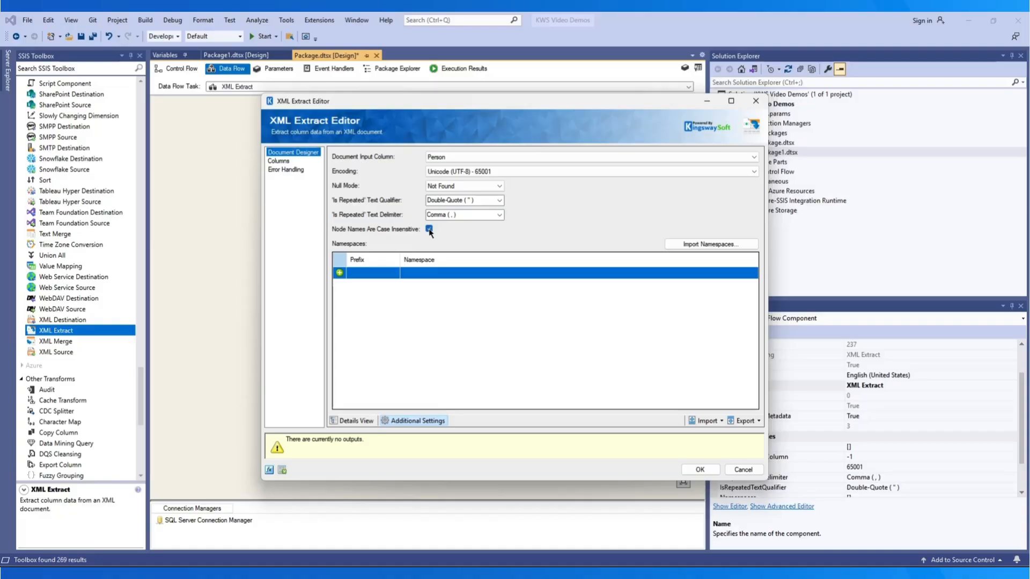
pyautogui.click(429, 229)
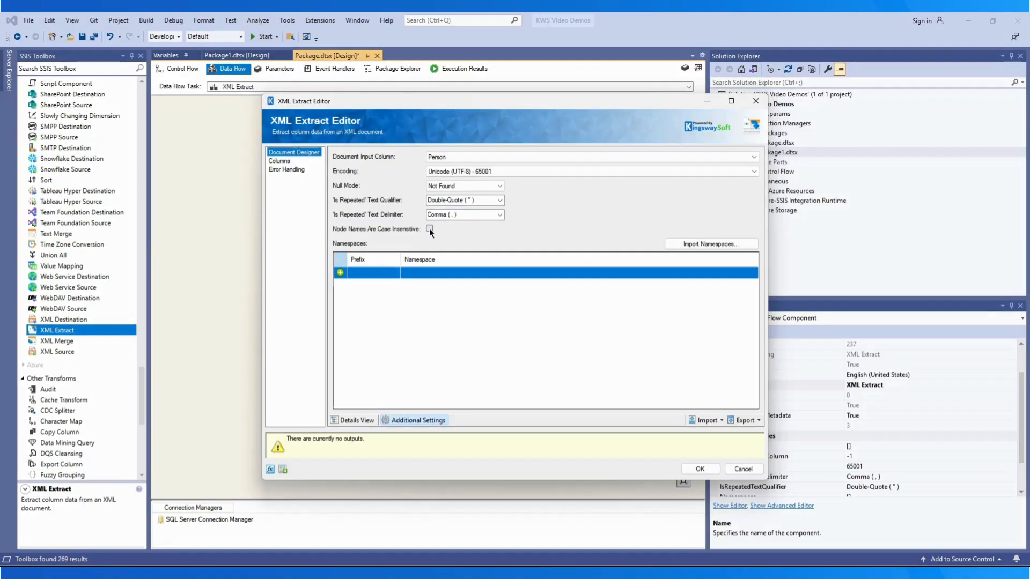
# Import the namespaces from Person.xml in the Misc folder.
pyautogui.click(695, 245)
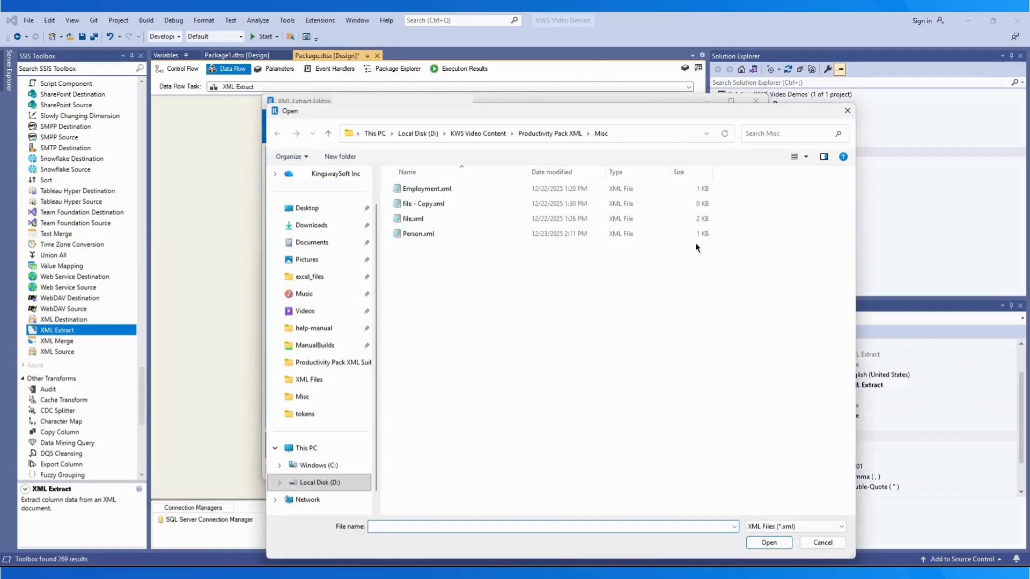
pyautogui.click(610, 133)
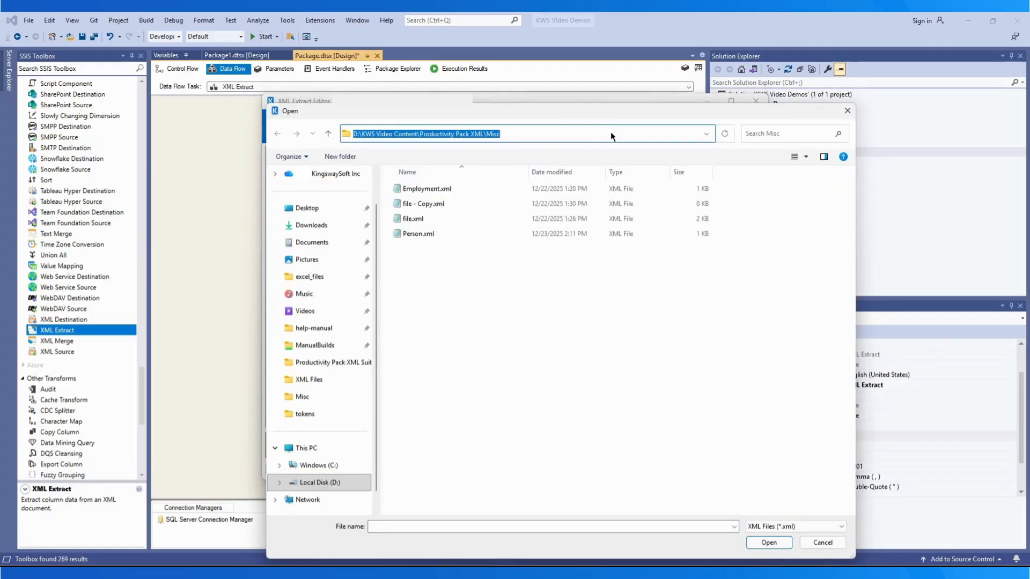
pyautogui.click(424, 235)
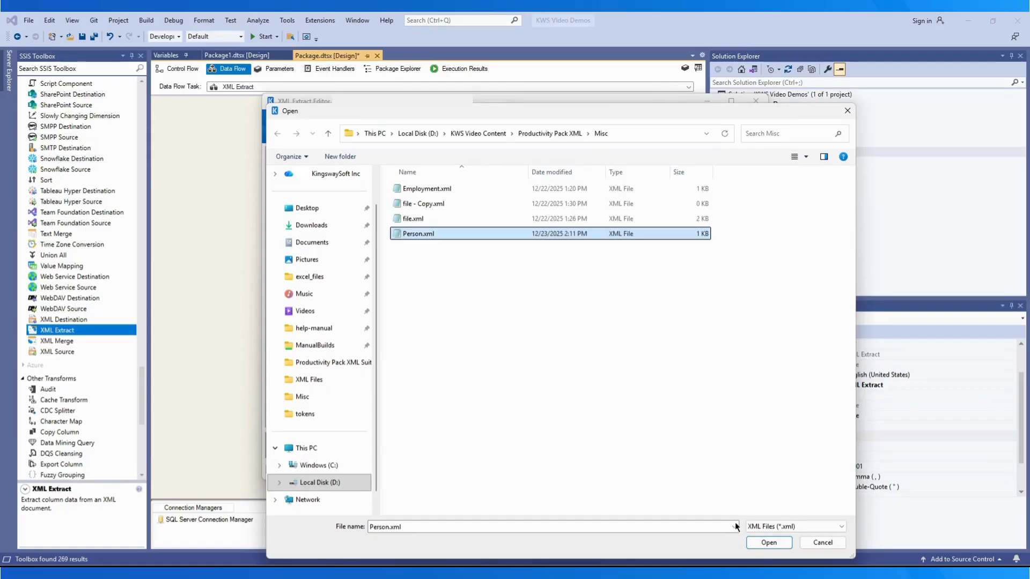
pyautogui.click(771, 543)
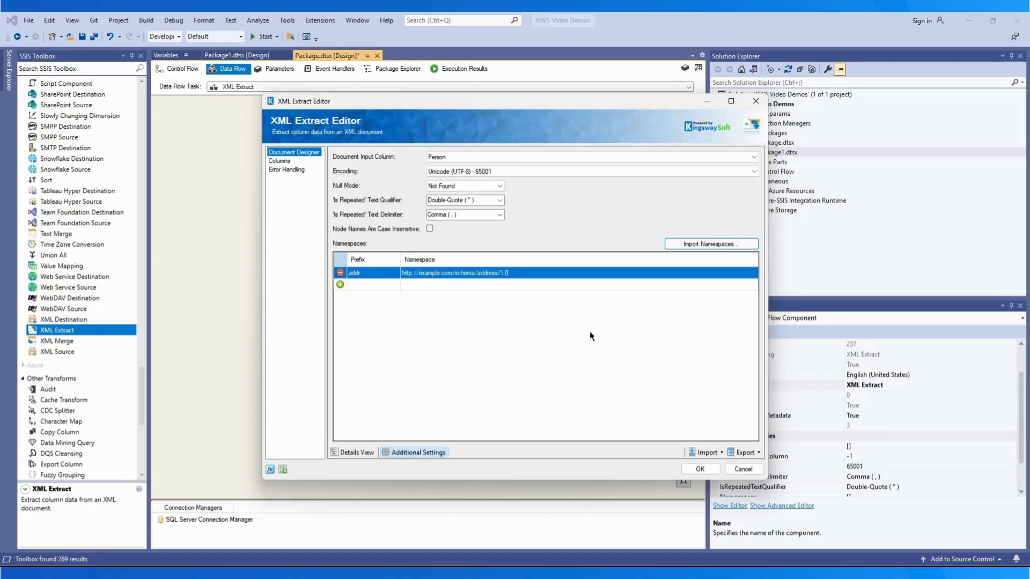
# Import the XML Extract document design from the local XML file Person.xml in the Misc folder.
pyautogui.click(355, 454)
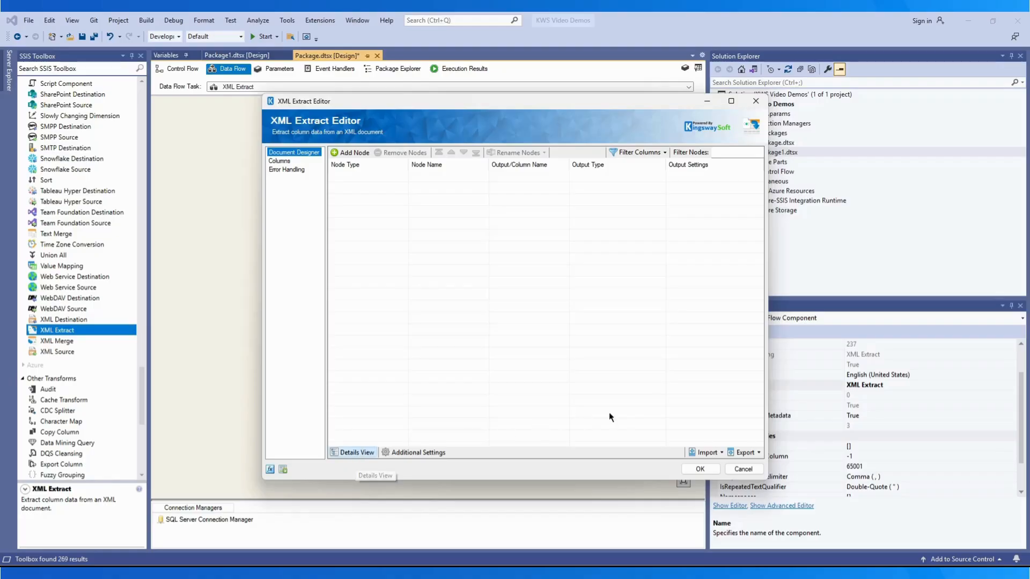
pyautogui.click(717, 452)
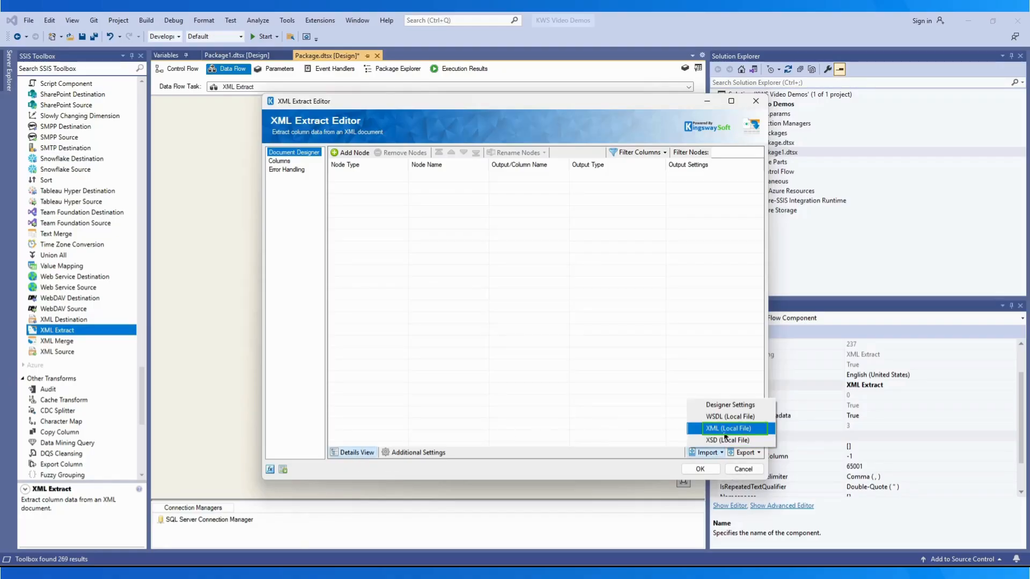
pyautogui.click(723, 428)
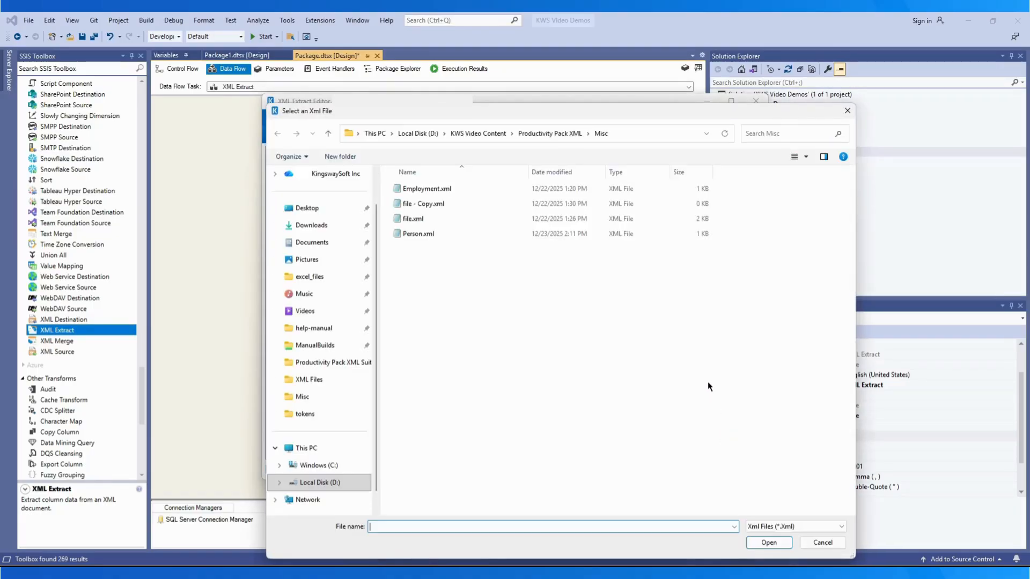
pyautogui.click(423, 235)
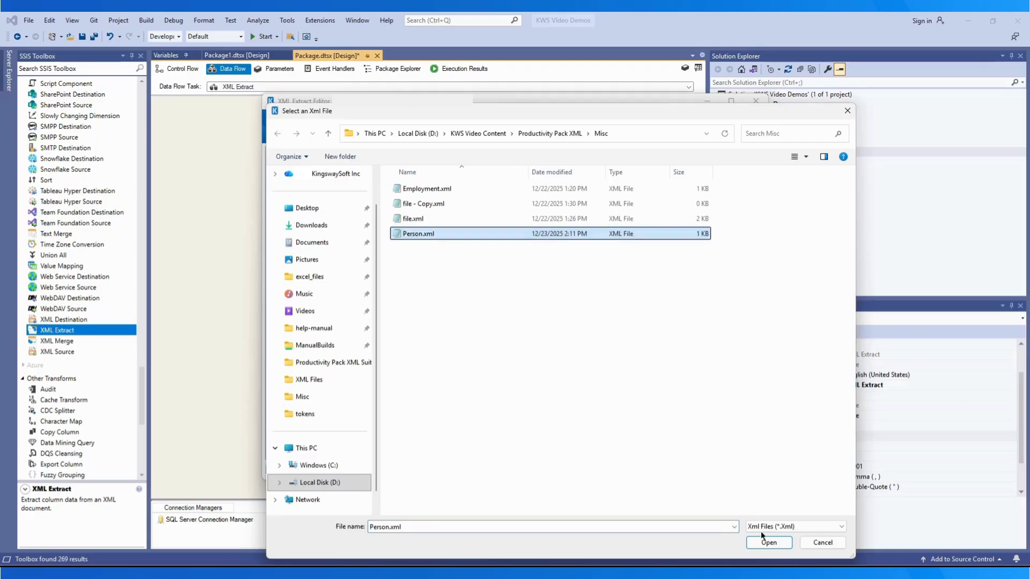
pyautogui.click(768, 543)
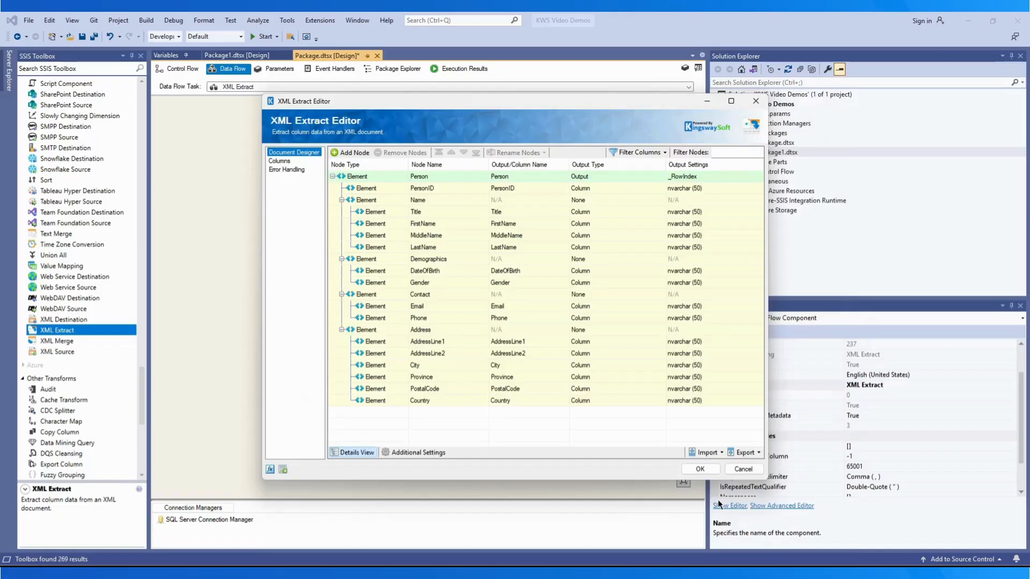
# Set the output type of the Address element to Output in the document designer.
pyautogui.click(645, 329)
pyautogui.click(656, 329)
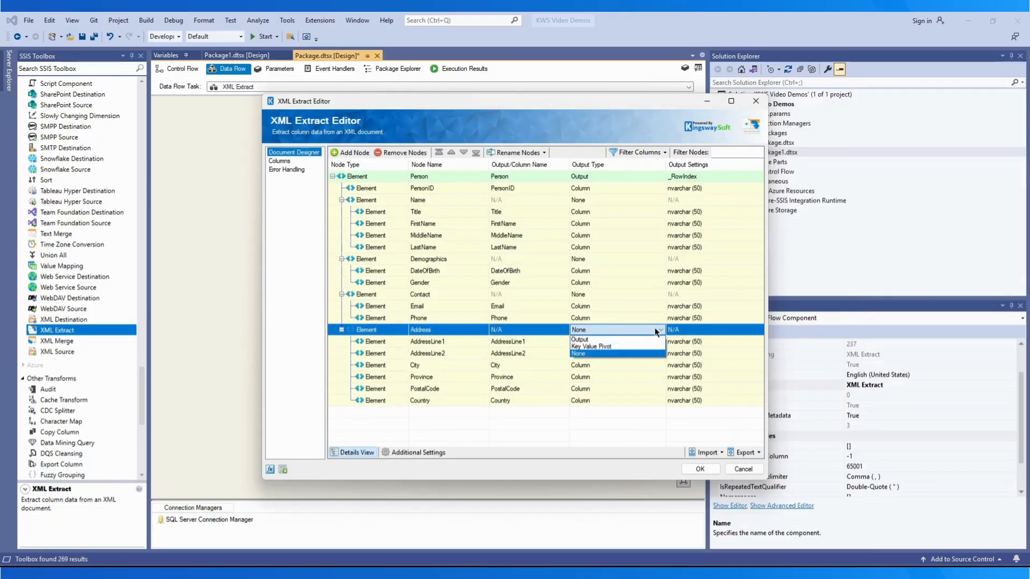
pyautogui.click(582, 340)
pyautogui.click(608, 417)
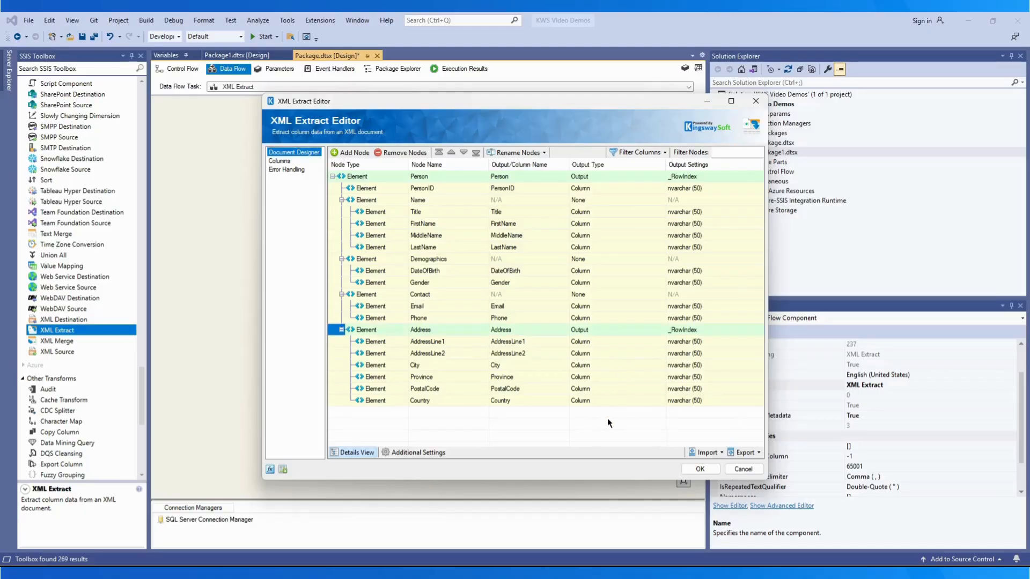
# Review the XML Extract columns for the Person and Address outputs.
pyautogui.click(285, 162)
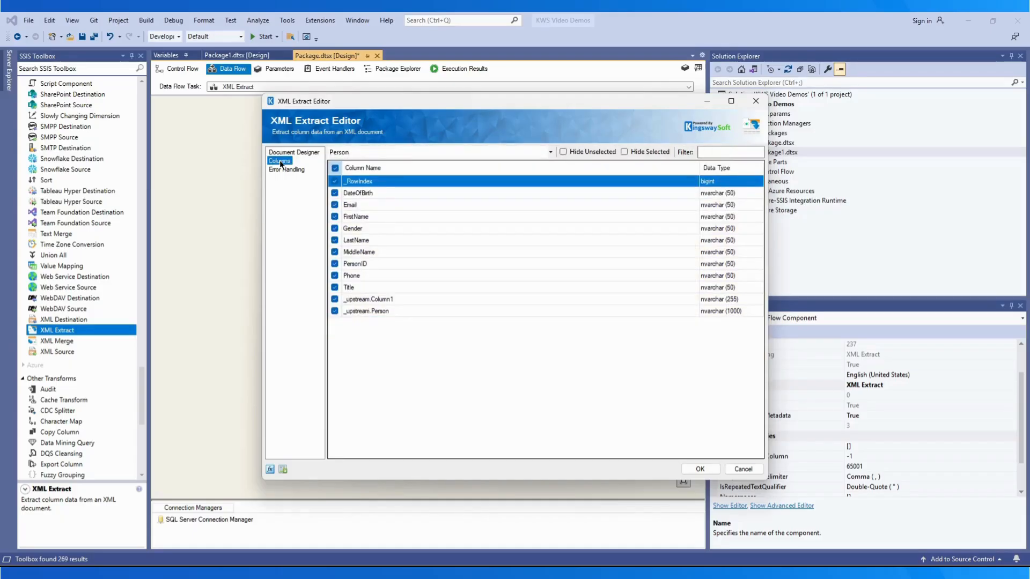
pyautogui.click(549, 153)
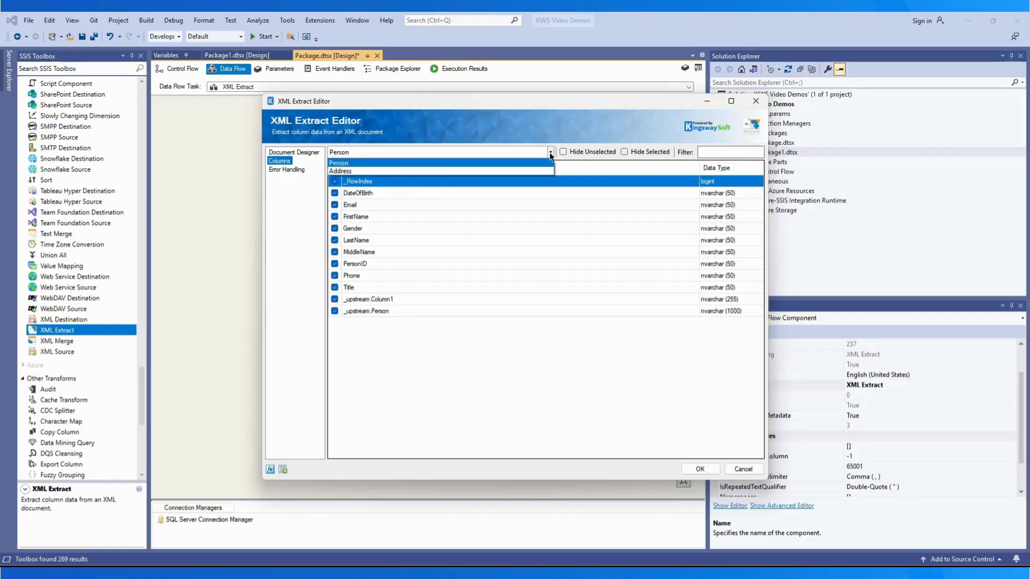
pyautogui.click(534, 170)
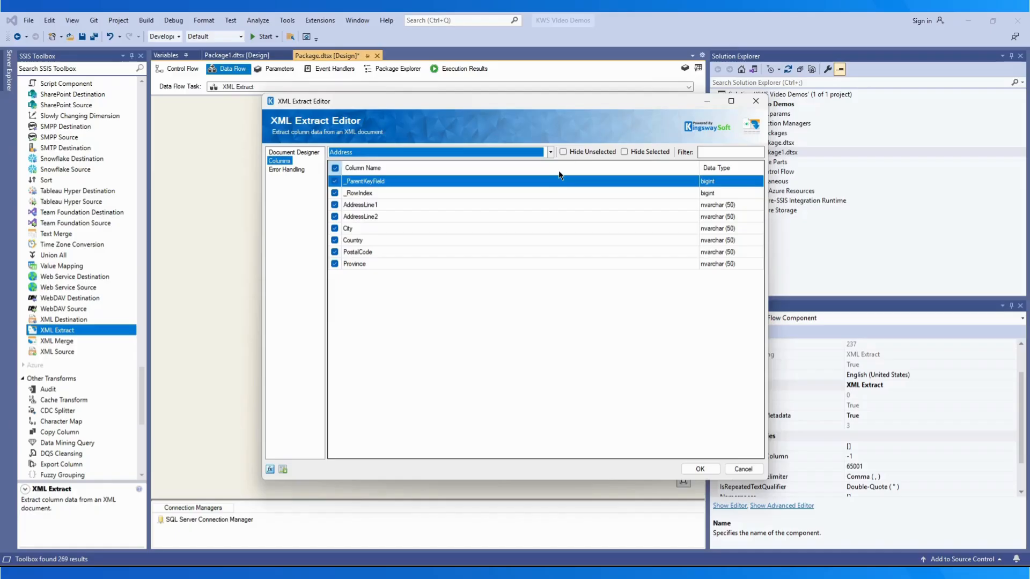
# Set XML Extract error handling to redirect rows to error output, allow data truncation, and confirm the editor.
pyautogui.click(287, 170)
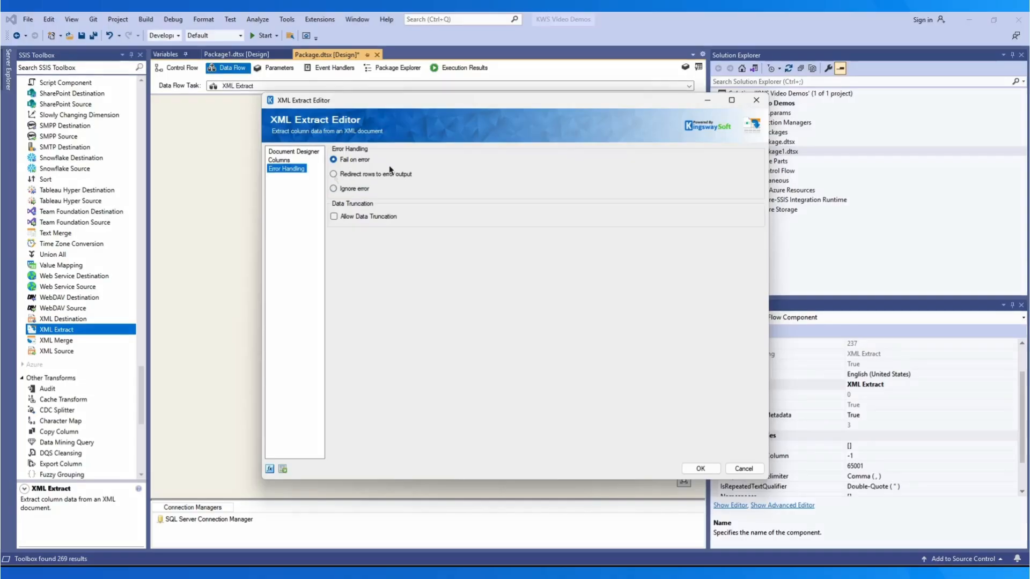
pyautogui.click(334, 174)
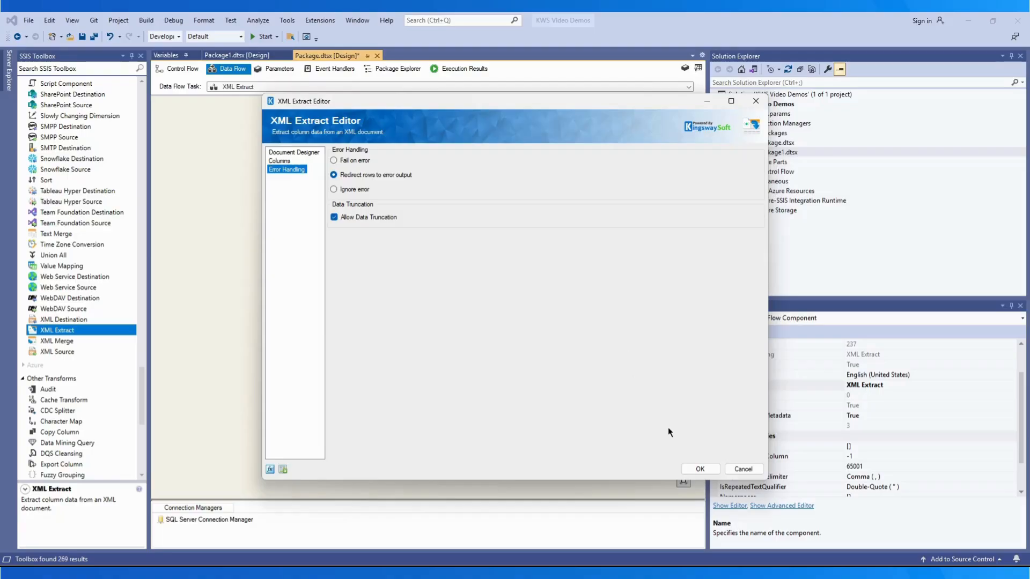
pyautogui.click(700, 470)
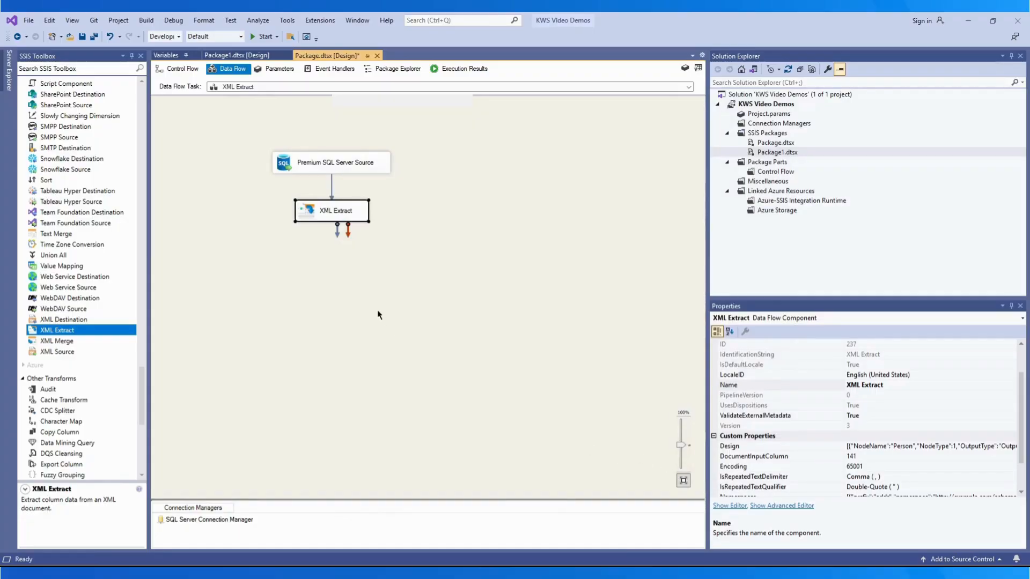
# Add a Dummy Destination below XML Extract and connect the Person output to its Primary Input.
pyautogui.click(75, 69)
pyautogui.write('dummy')
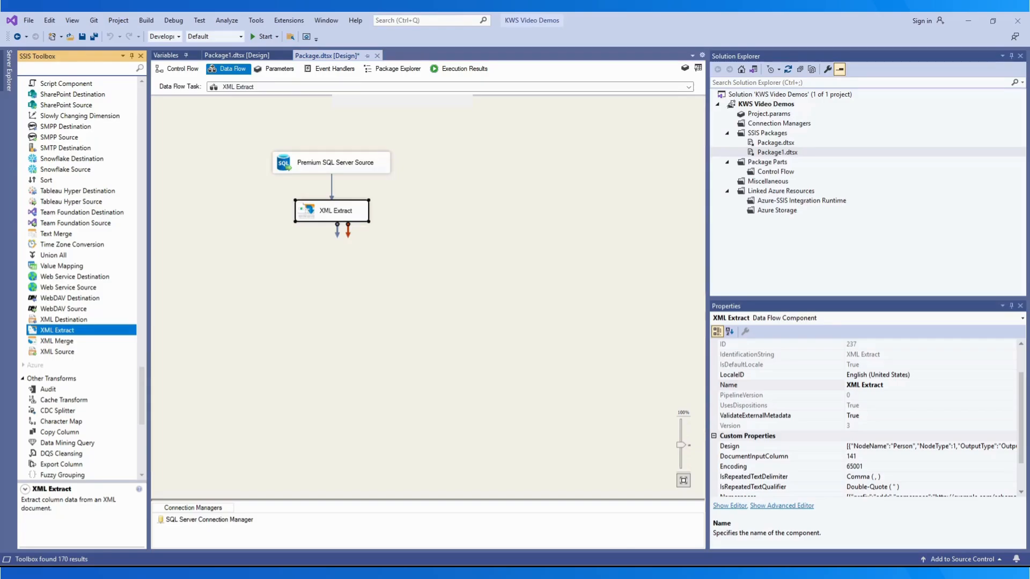
pyautogui.moveTo(52, 109); pyautogui.dragTo(232, 265)
pyautogui.moveTo(337, 230); pyautogui.dragTo(271, 273)
pyautogui.click(484, 295)
pyautogui.click(462, 311)
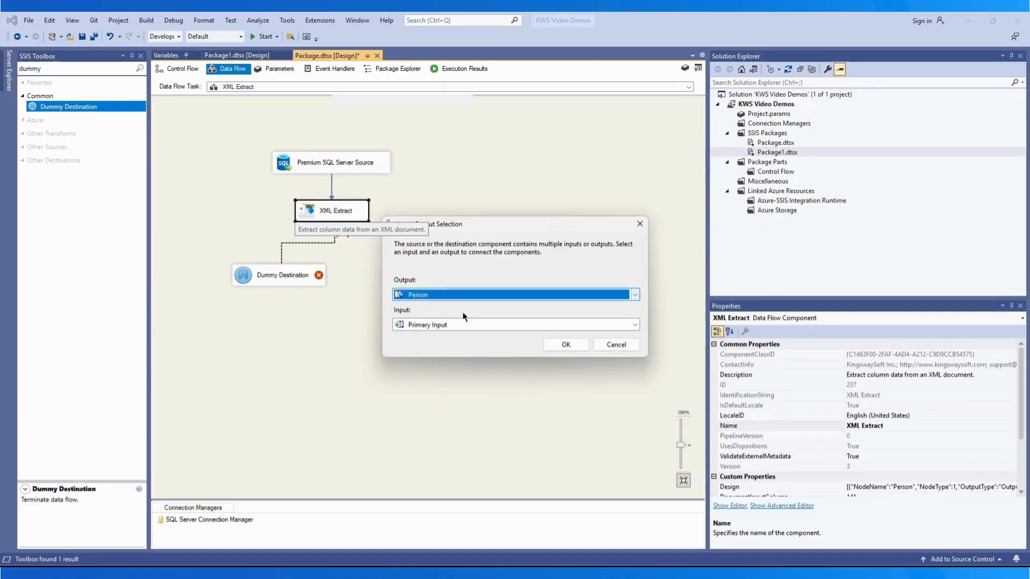
pyautogui.click(546, 343)
# Add a second Dummy Destination and connect the XML Extract Address output to it.
pyautogui.moveTo(59, 108); pyautogui.dragTo(340, 271)
pyautogui.click(344, 215)
pyautogui.moveTo(336, 229); pyautogui.dragTo(397, 271)
# Add a third Dummy Destination, connect the XML Extract error output to it, and accept the error output configuration.
pyautogui.moveTo(60, 108); pyautogui.dragTo(464, 280)
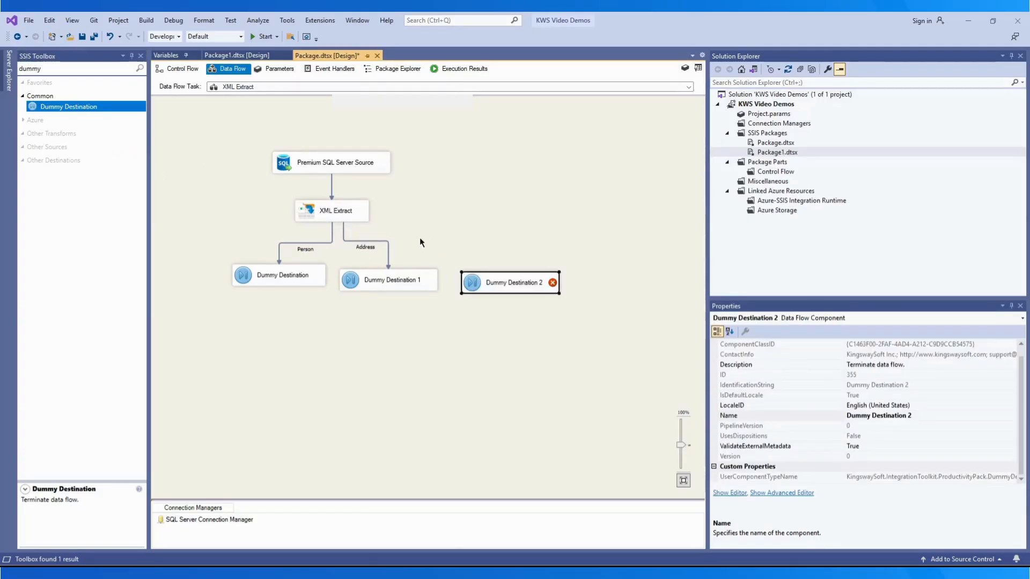
pyautogui.click(346, 214)
pyautogui.moveTo(350, 234); pyautogui.dragTo(496, 282)
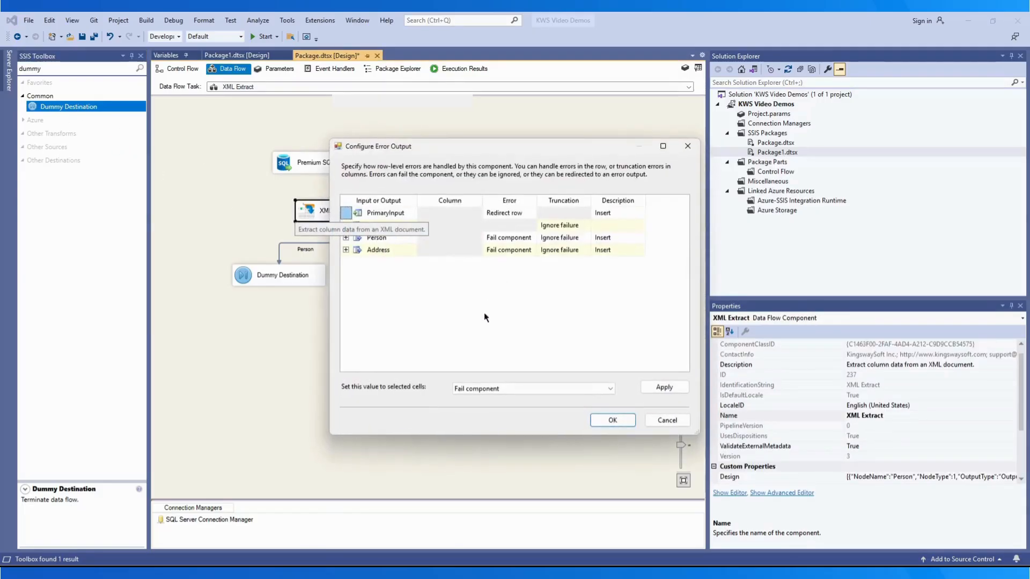
pyautogui.click(584, 393)
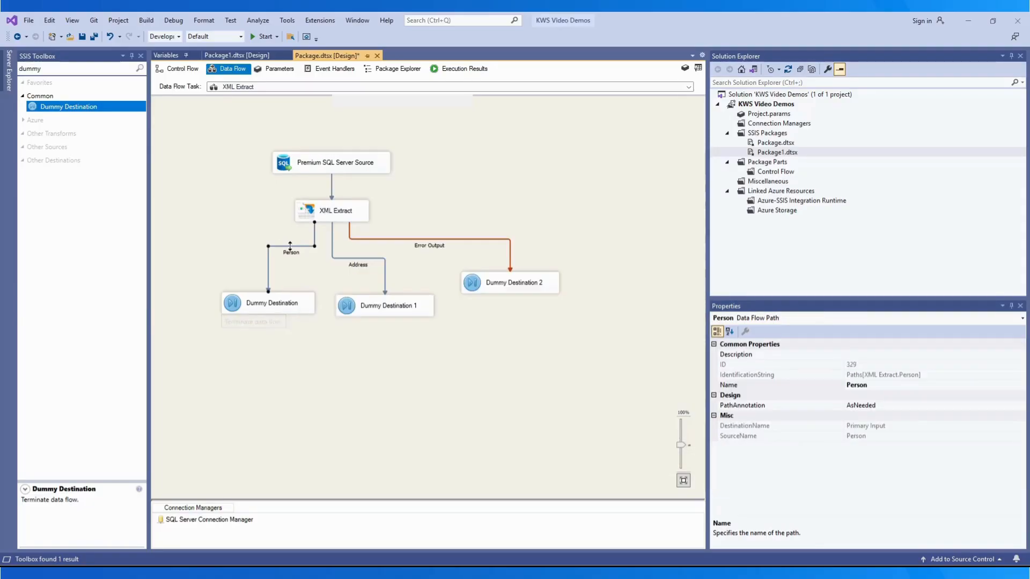
# Examine the column metadata of the Person, Address and Error Output data flow paths.
pyautogui.doubleClick(291, 252)
pyautogui.click(357, 199)
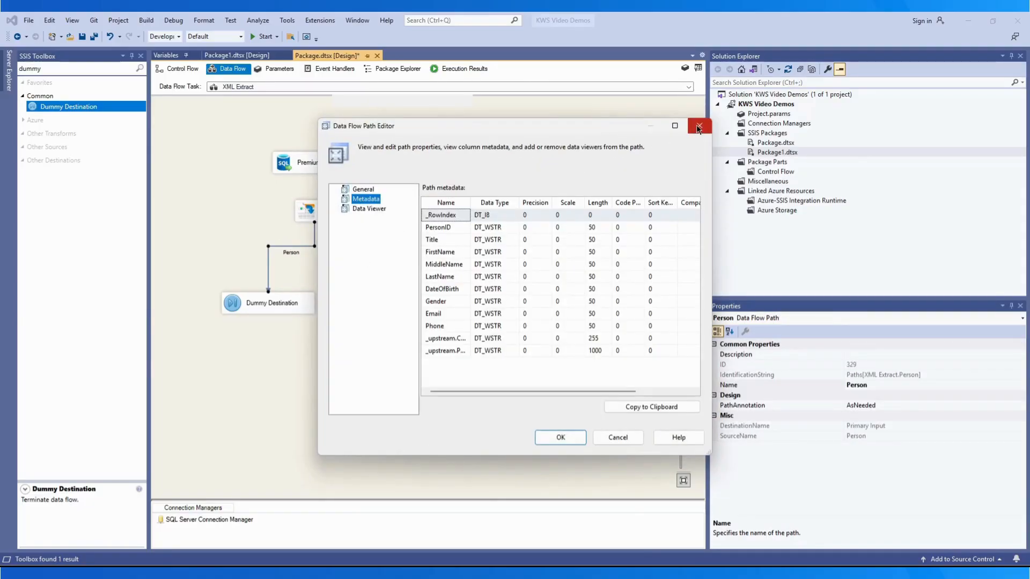
pyautogui.moveTo(471, 202); pyautogui.dragTo(502, 204)
pyautogui.click(700, 127)
pyautogui.doubleClick(361, 258)
pyautogui.click(366, 199)
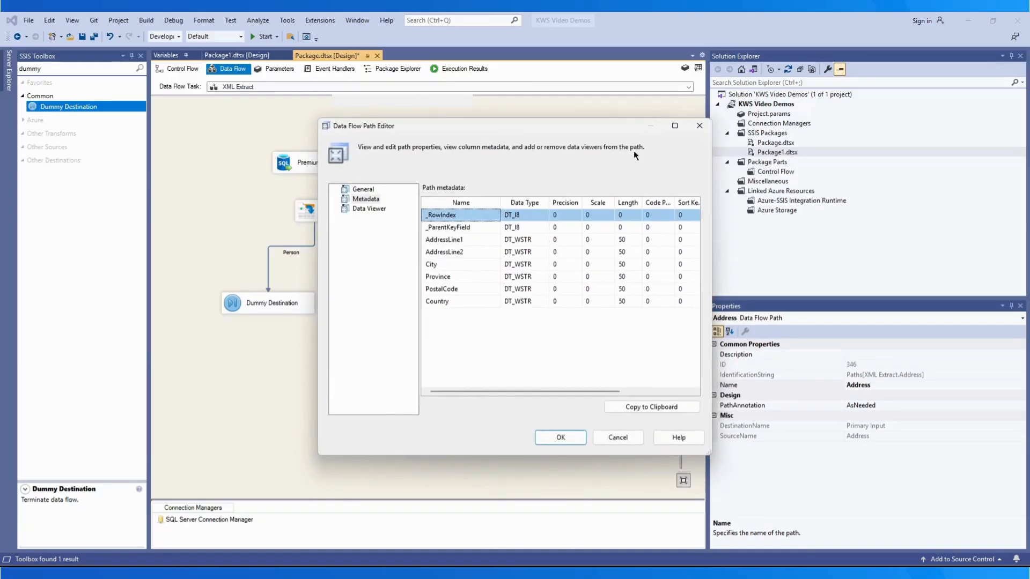
pyautogui.click(699, 127)
pyautogui.doubleClick(426, 238)
pyautogui.click(366, 199)
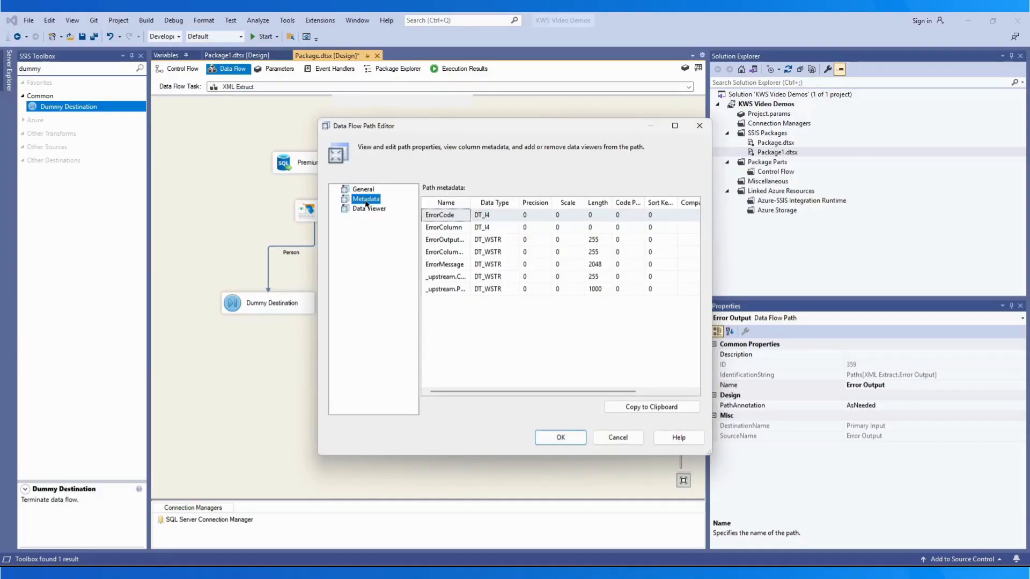
pyautogui.moveTo(470, 202); pyautogui.dragTo(502, 203)
pyautogui.click(560, 437)
# Enable data viewers on the Person, Address and Error Output paths.
pyautogui.rightClick(294, 246)
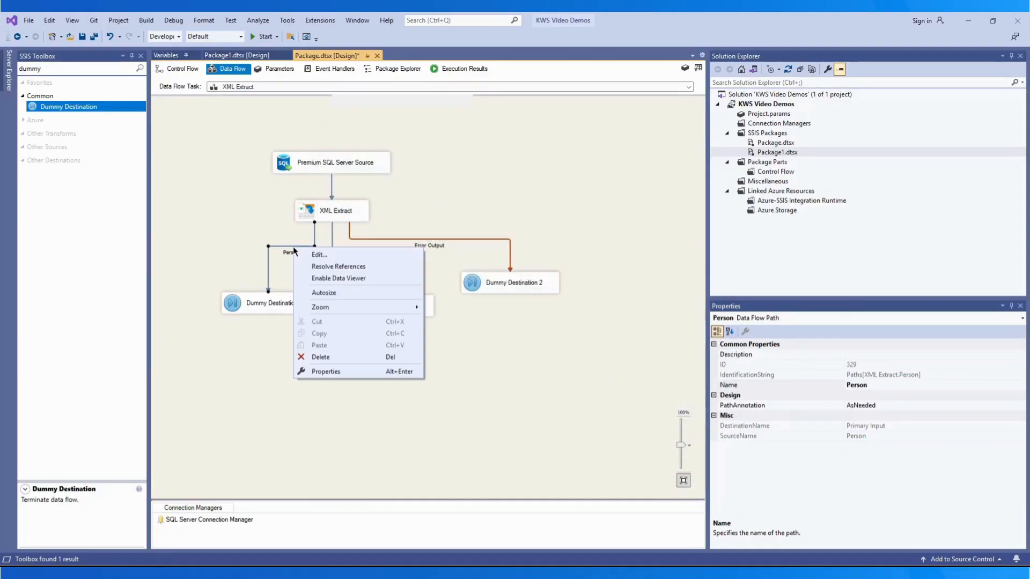
pyautogui.click(329, 278)
pyautogui.rightClick(344, 259)
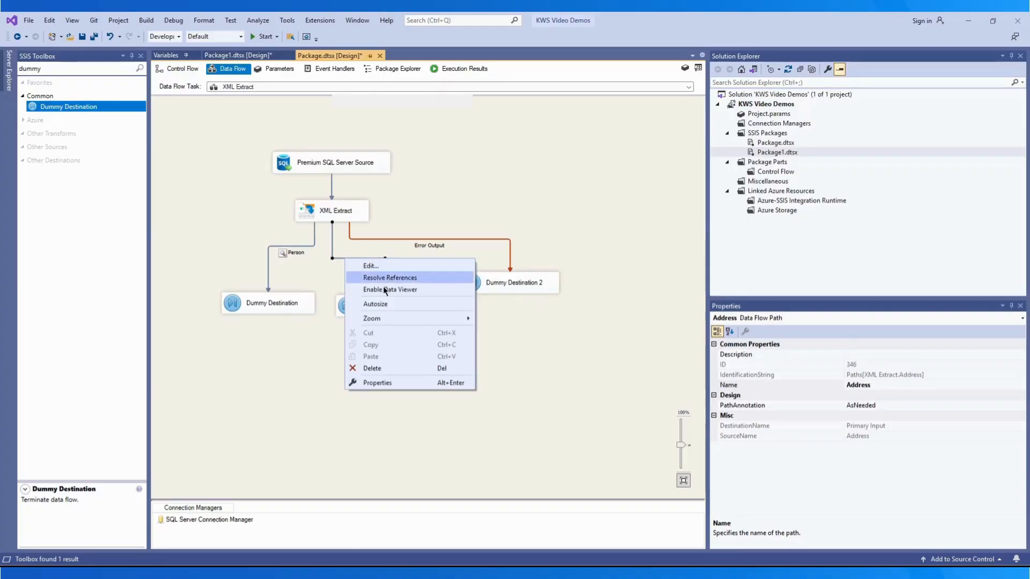
pyautogui.click(383, 284)
pyautogui.rightClick(414, 239)
pyautogui.click(462, 266)
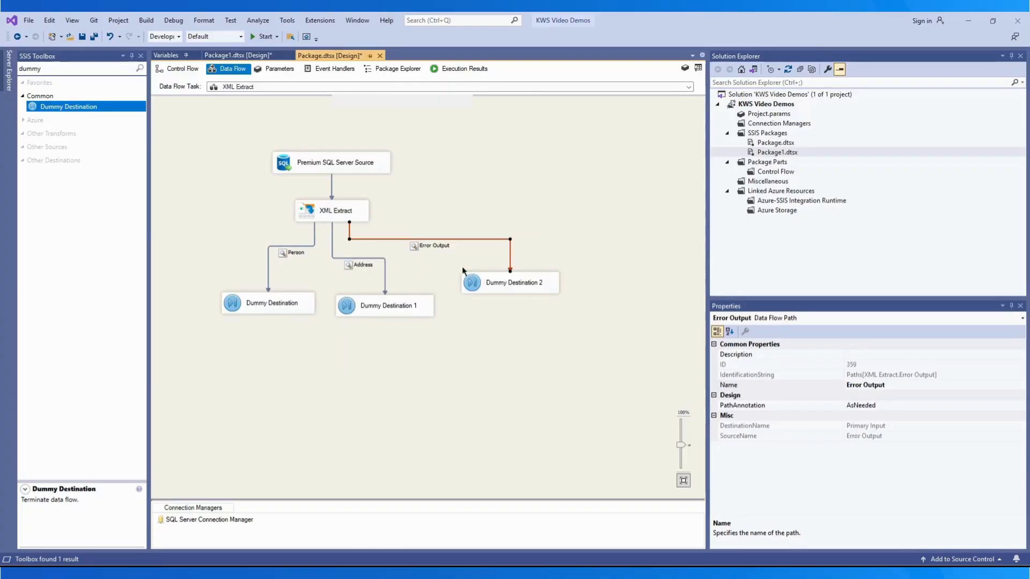
# Execute the data flow task, then shrink the Address data viewer and move it below the flow to inspect the extracted rows.
pyautogui.rightClick(474, 186)
pyautogui.click(528, 246)
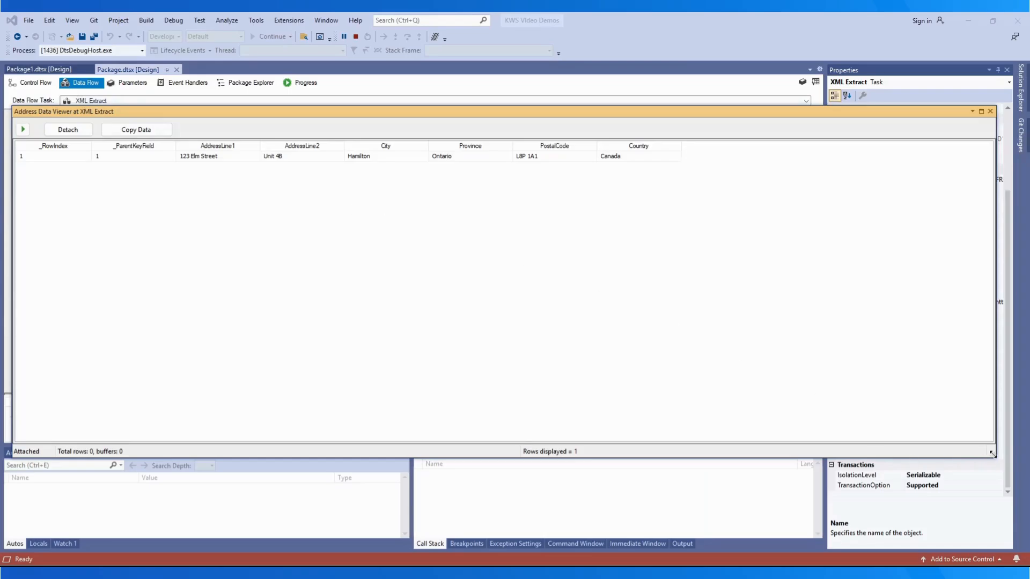
pyautogui.moveTo(994, 456); pyautogui.dragTo(736, 271)
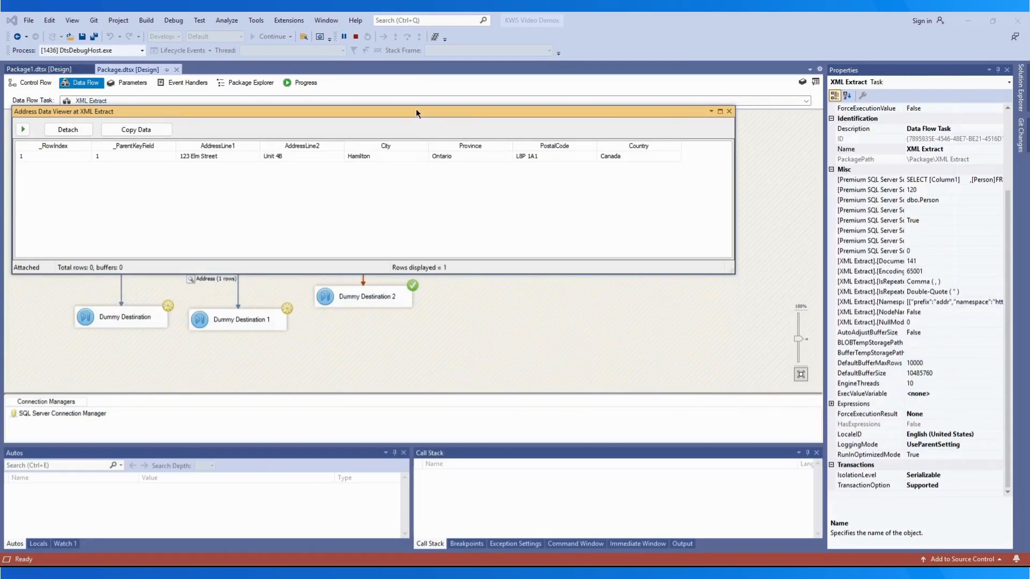
pyautogui.moveTo(416, 108); pyautogui.dragTo(444, 365)
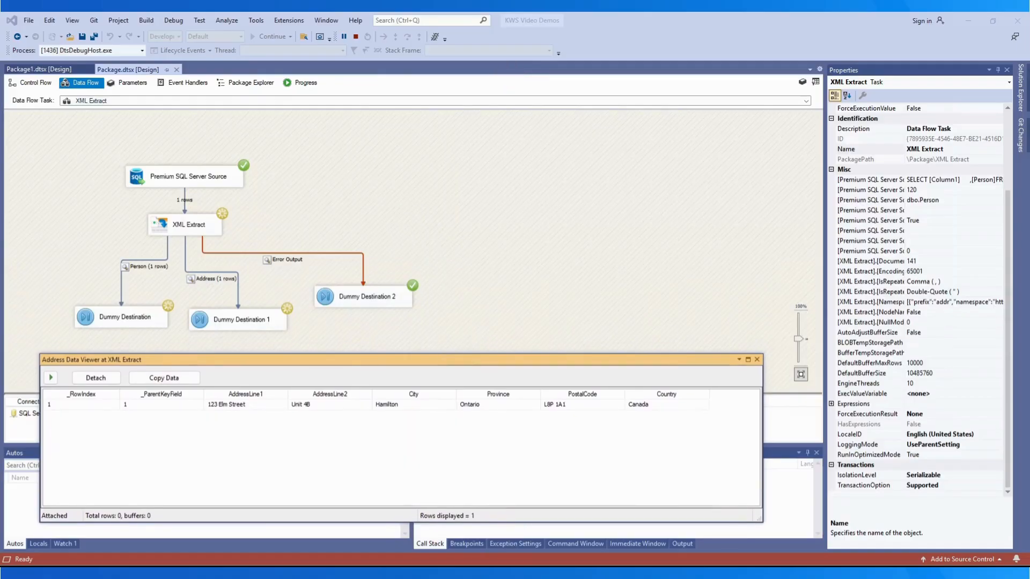
pyautogui.moveTo(1027, 204); pyautogui.dragTo(428, 39)
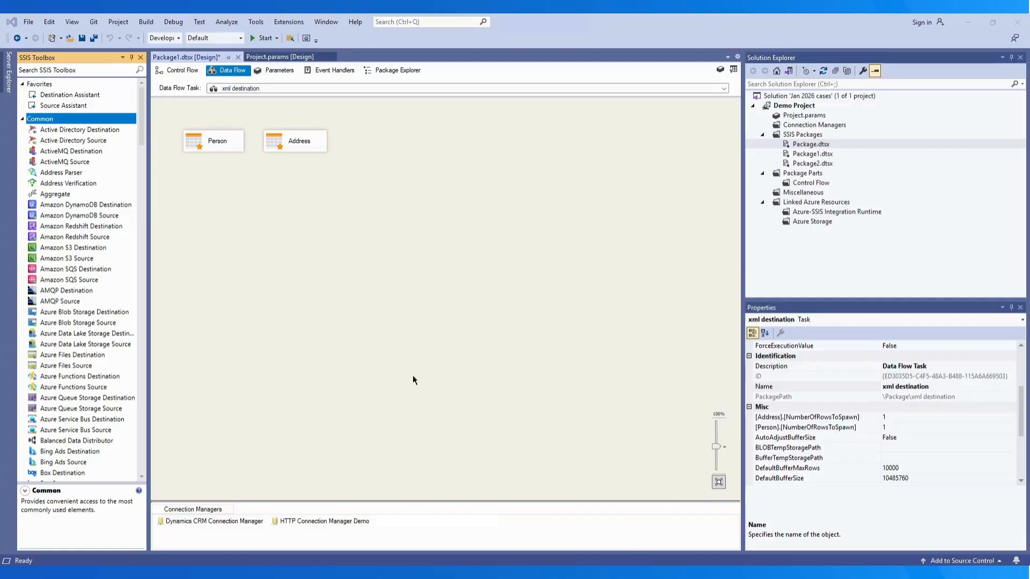
# Add an XML Destination to the xml destination data flow and connect the Person and Address sources to it.
pyautogui.moveTo(142, 117); pyautogui.dragTo(157, 396)
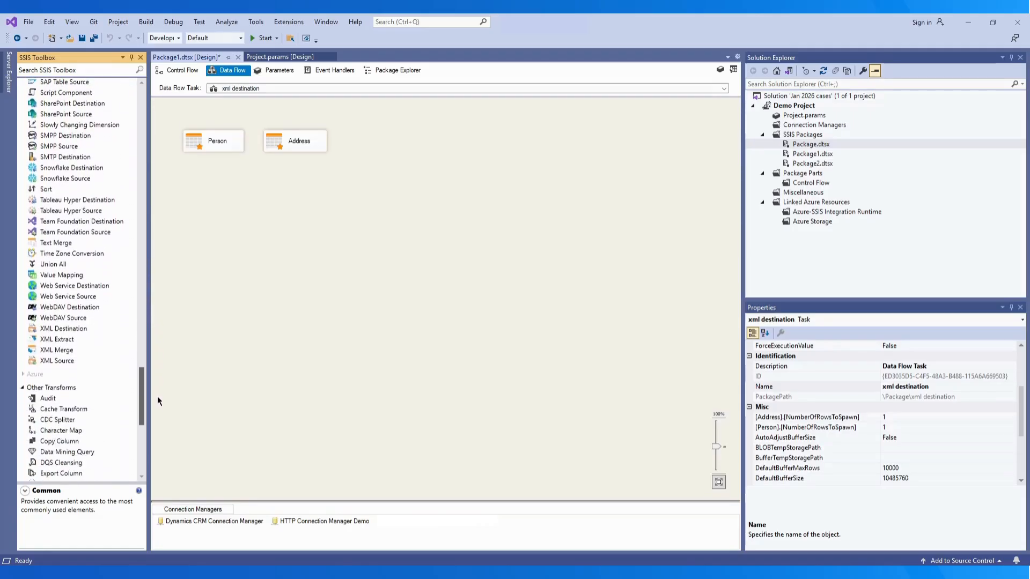
pyautogui.moveTo(67, 329); pyautogui.dragTo(234, 196)
pyautogui.click(225, 149)
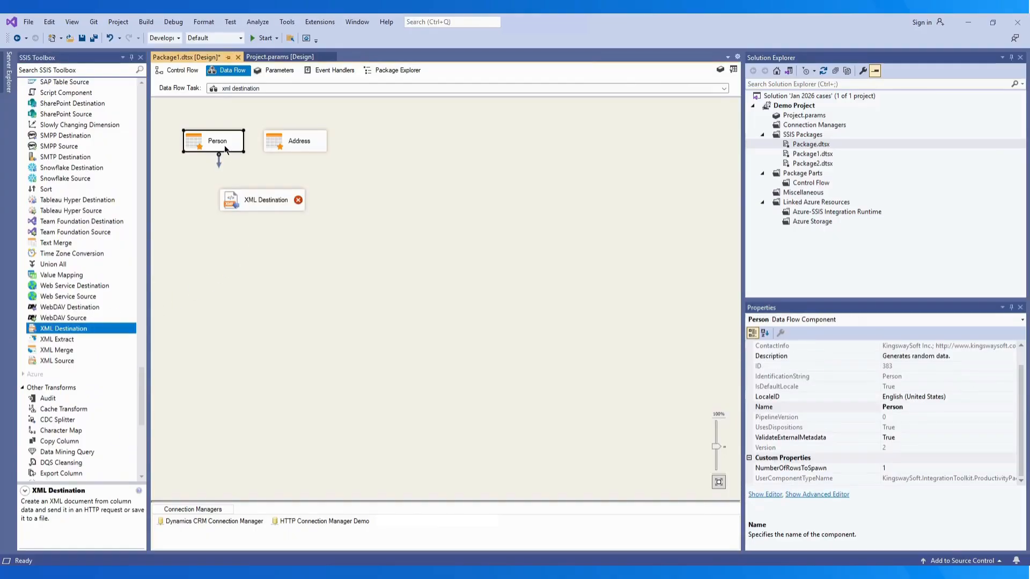
pyautogui.moveTo(248, 200); pyautogui.dragTo(249, 203)
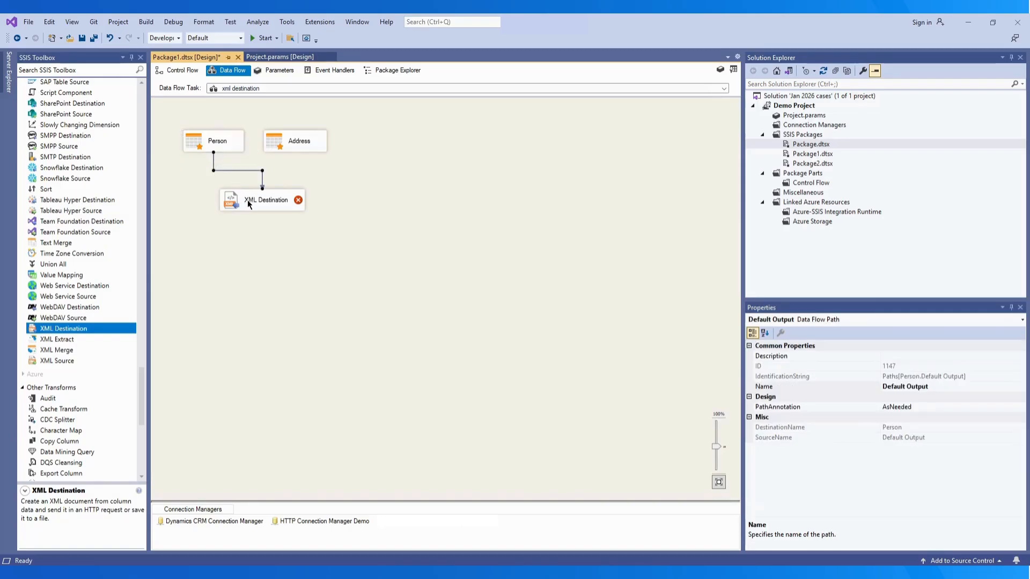
pyautogui.click(301, 145)
pyautogui.moveTo(301, 160); pyautogui.dragTo(289, 201)
# Configure the XML Destination to use HTTP Connection Manager Demo with the POST method and the relative path /person.
pyautogui.doubleClick(266, 202)
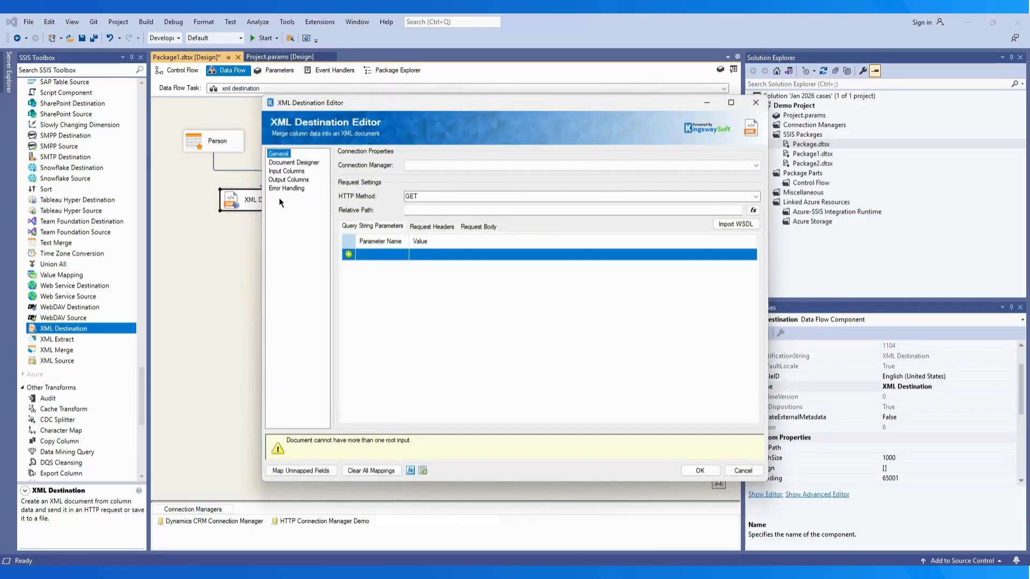
pyautogui.click(520, 162)
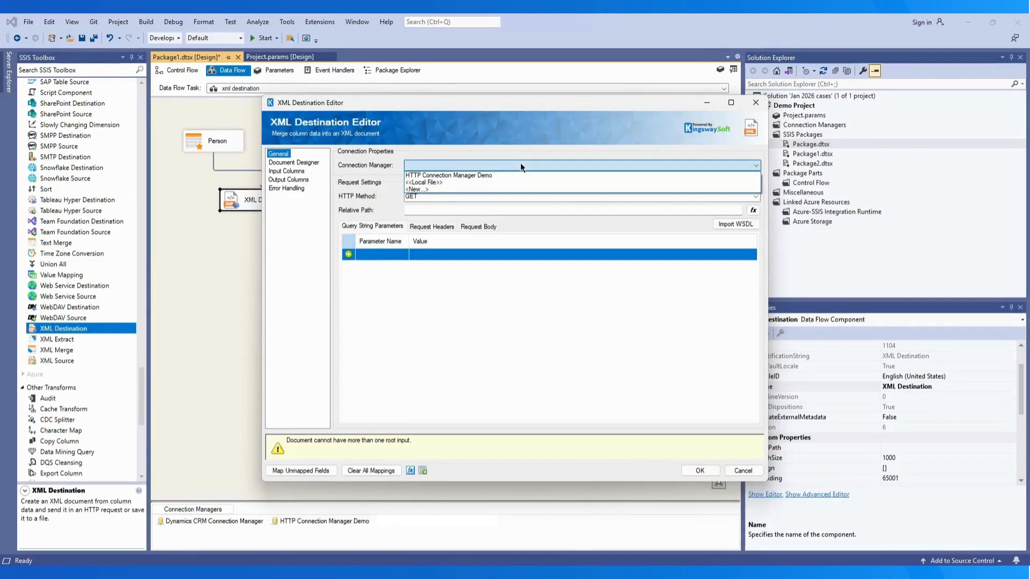
pyautogui.click(499, 176)
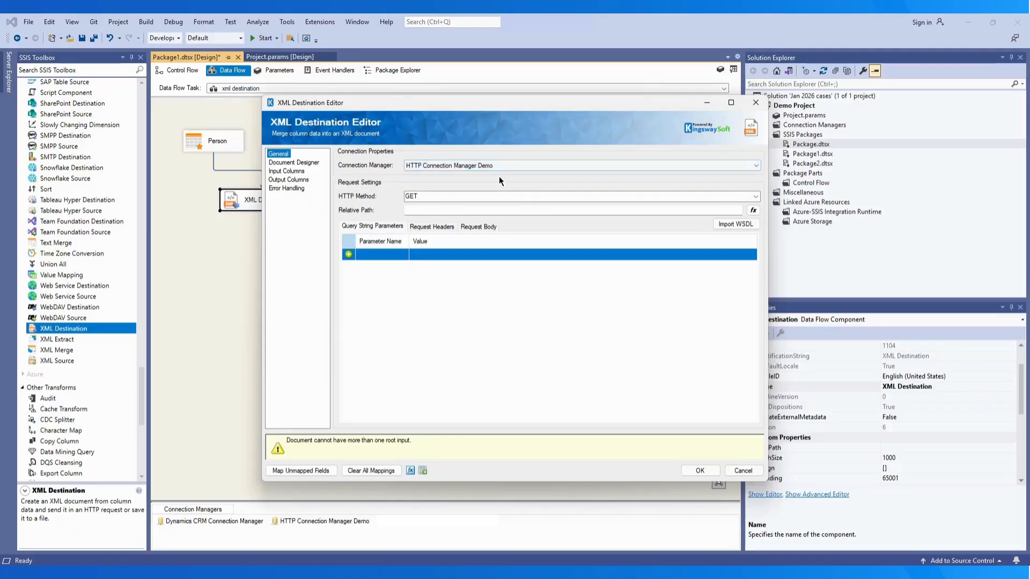
pyautogui.click(755, 197)
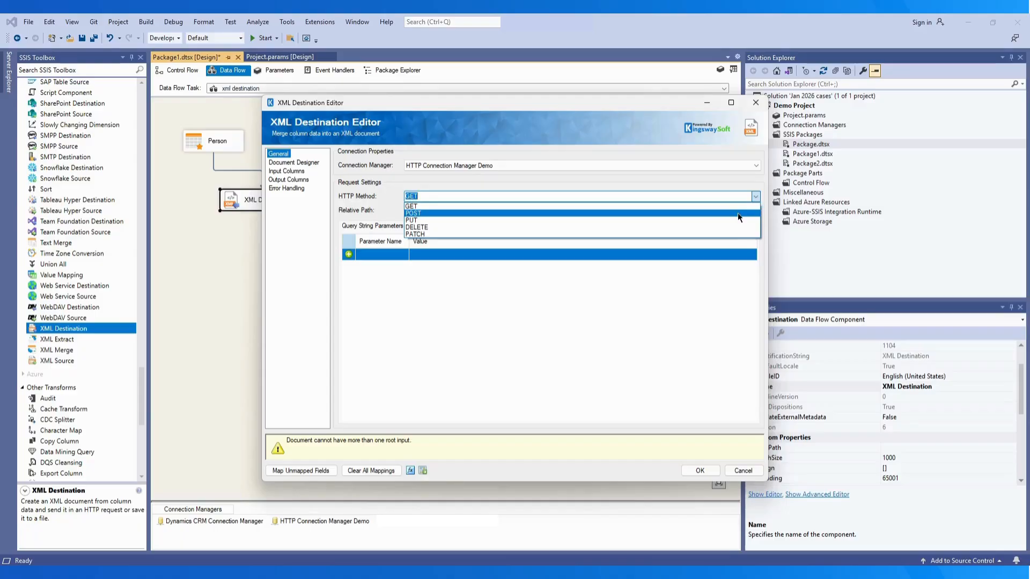
pyautogui.click(740, 213)
pyautogui.click(491, 210)
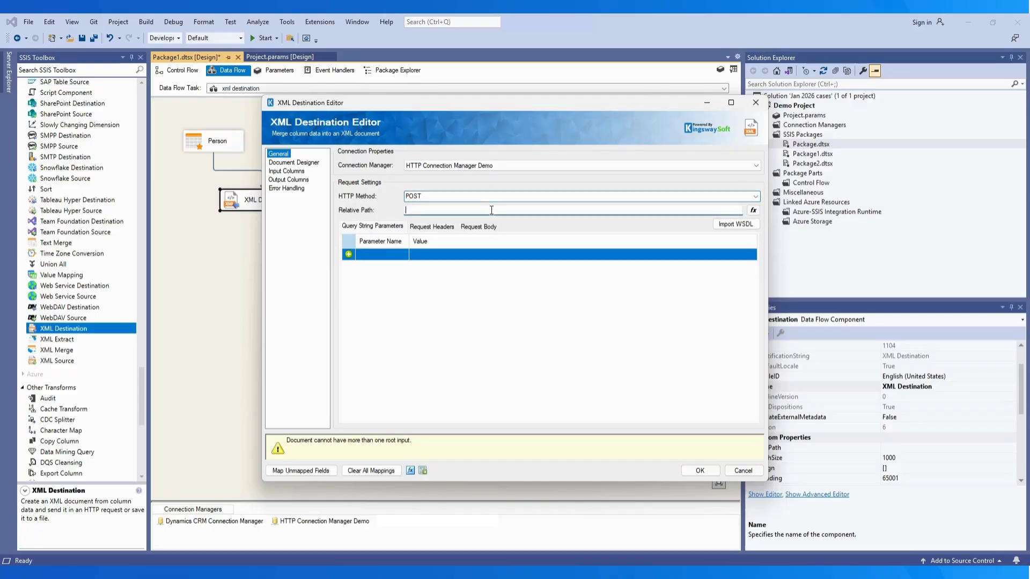
pyautogui.write('/person')
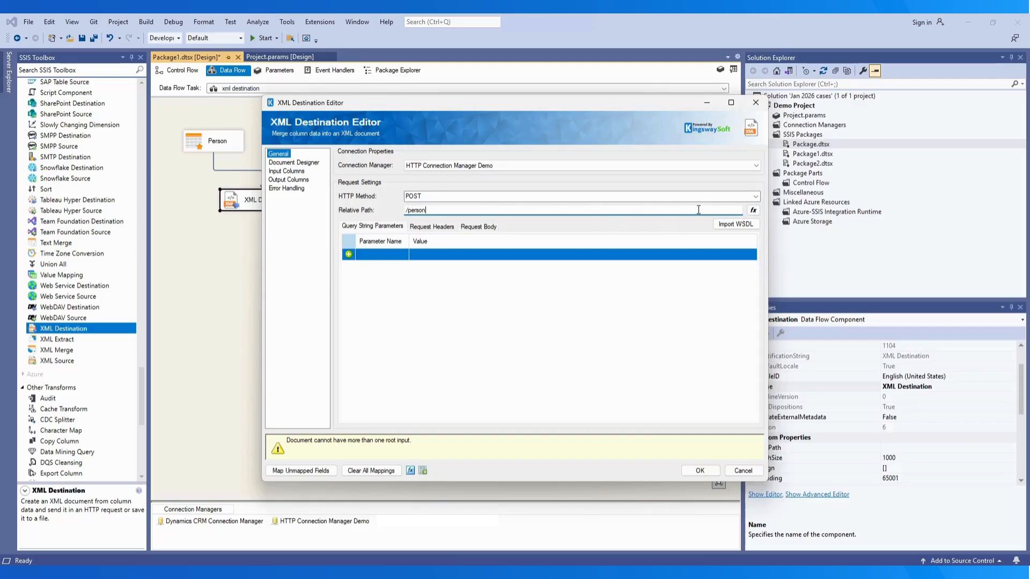
# Examine the WSDL import options, the request headers and the request body of the XML Destination.
pyautogui.click(734, 225)
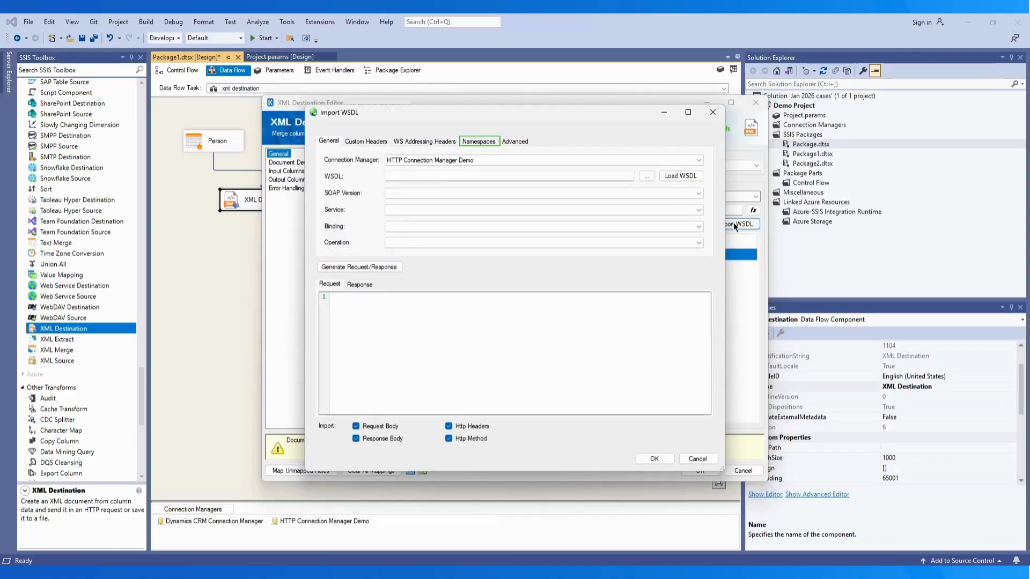
pyautogui.click(713, 113)
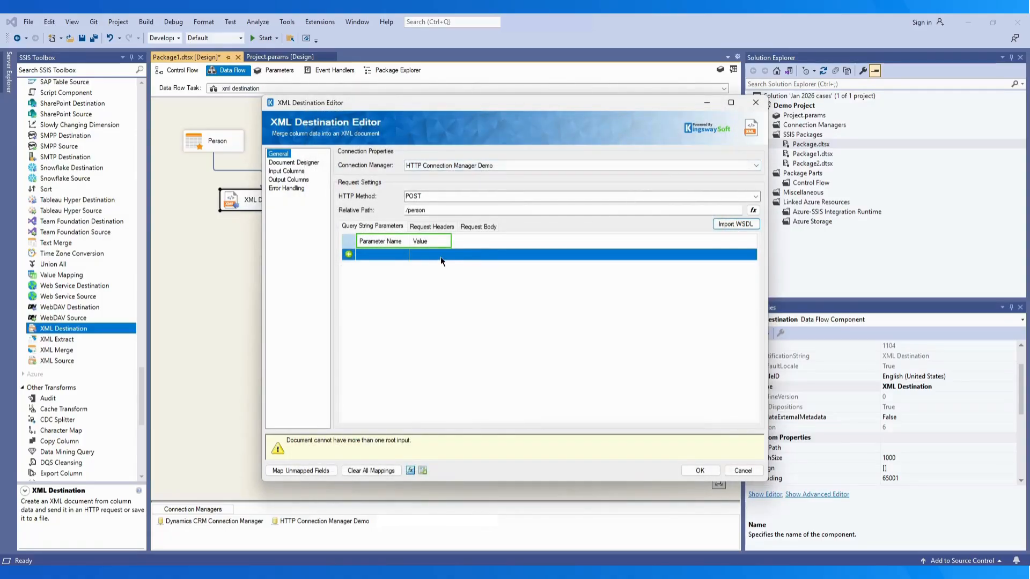
pyautogui.click(429, 227)
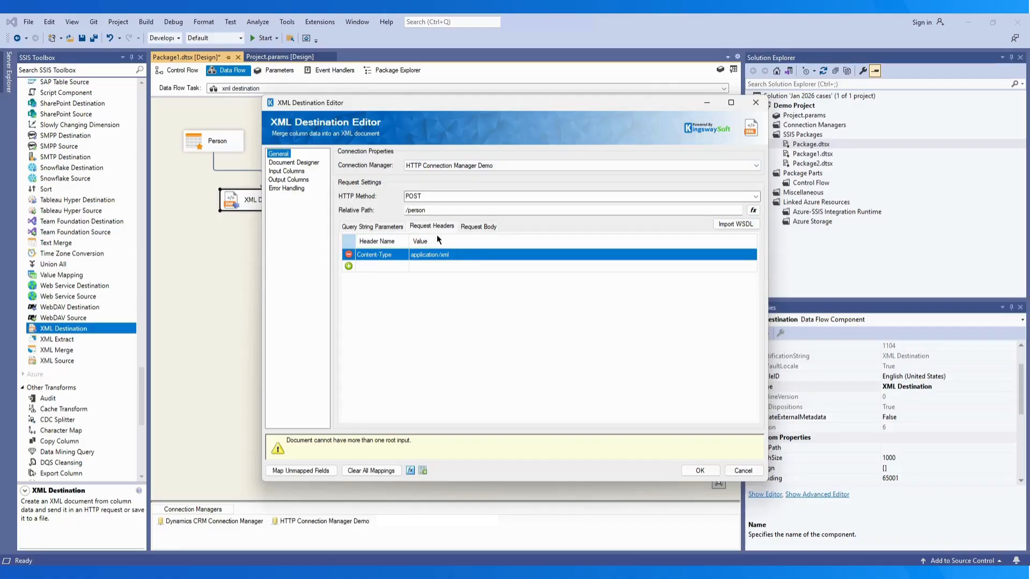
pyautogui.click(479, 226)
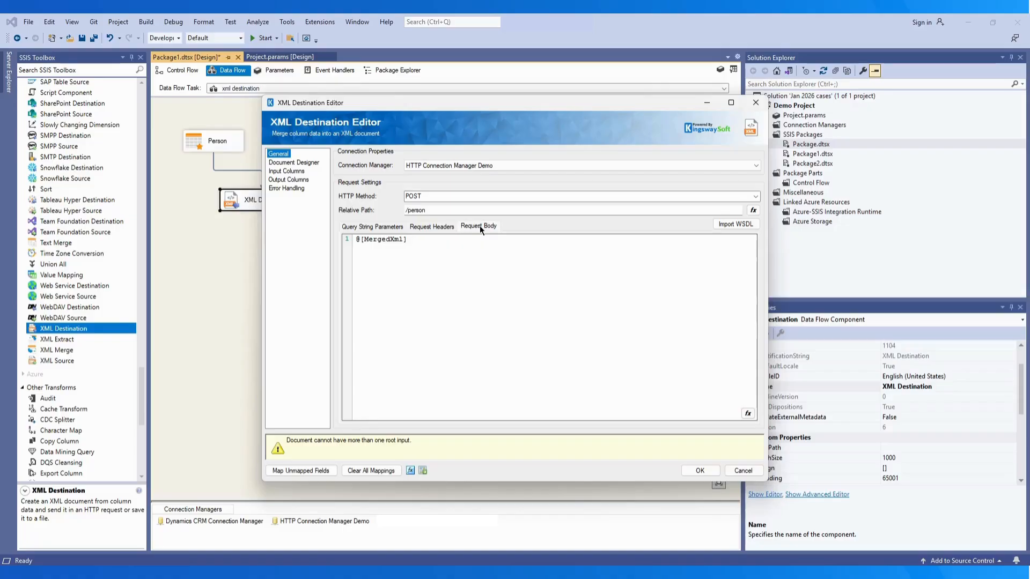
# Add a new node at the end of the XML Destination's document design, and remove it again.
pyautogui.click(295, 162)
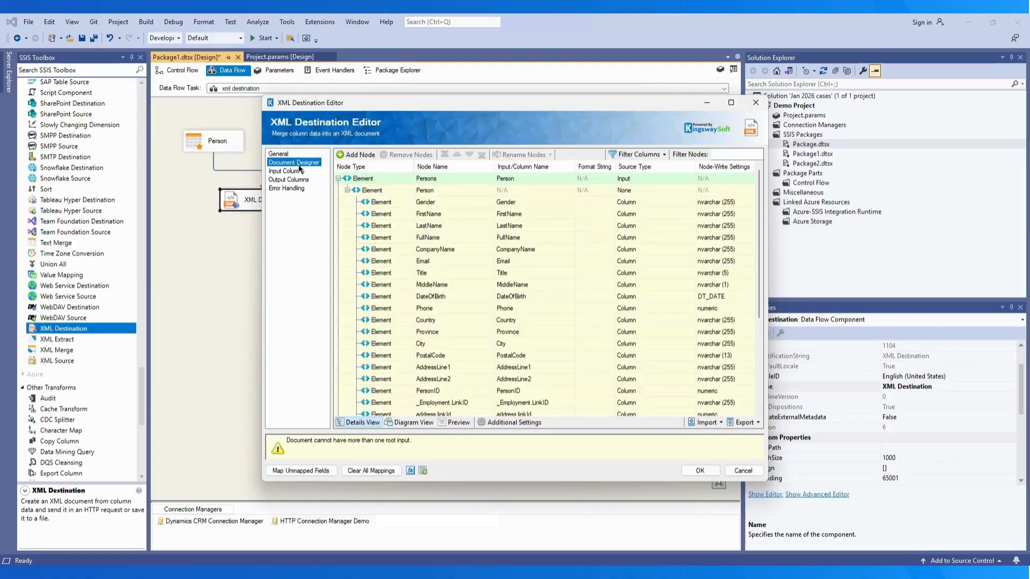
pyautogui.moveTo(758, 236); pyautogui.dragTo(764, 351)
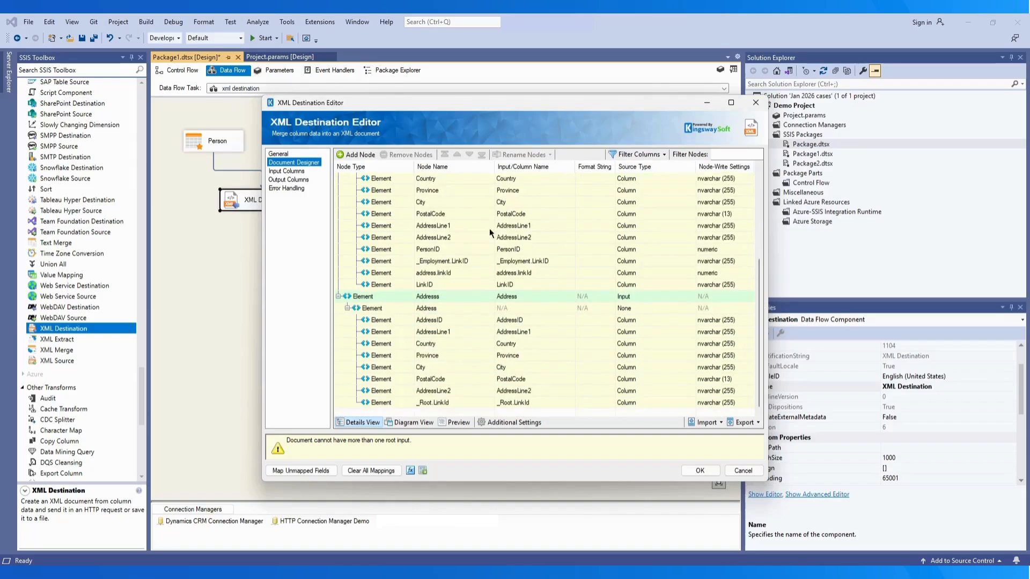
pyautogui.click(356, 155)
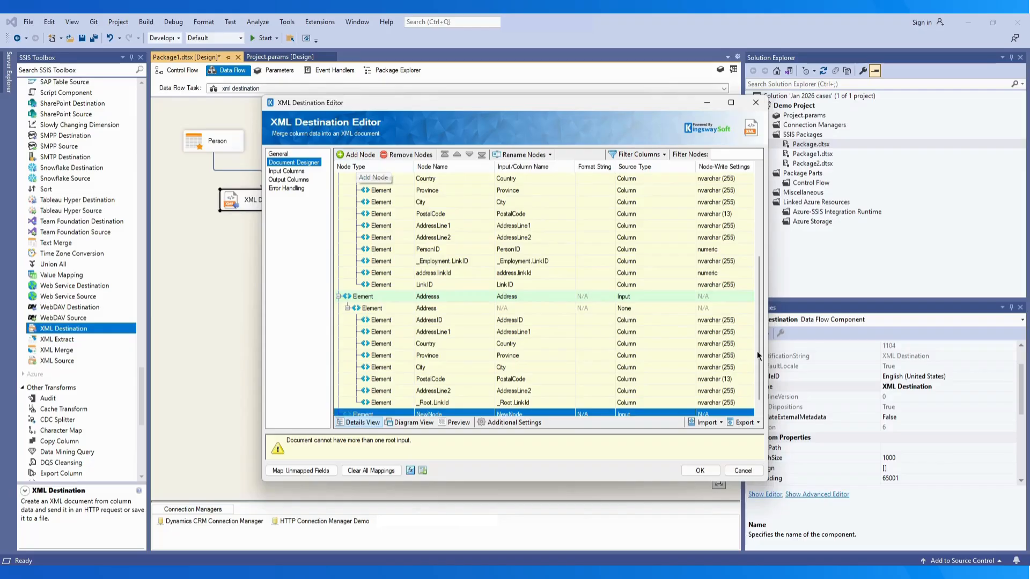
pyautogui.moveTo(760, 333); pyautogui.dragTo(765, 347)
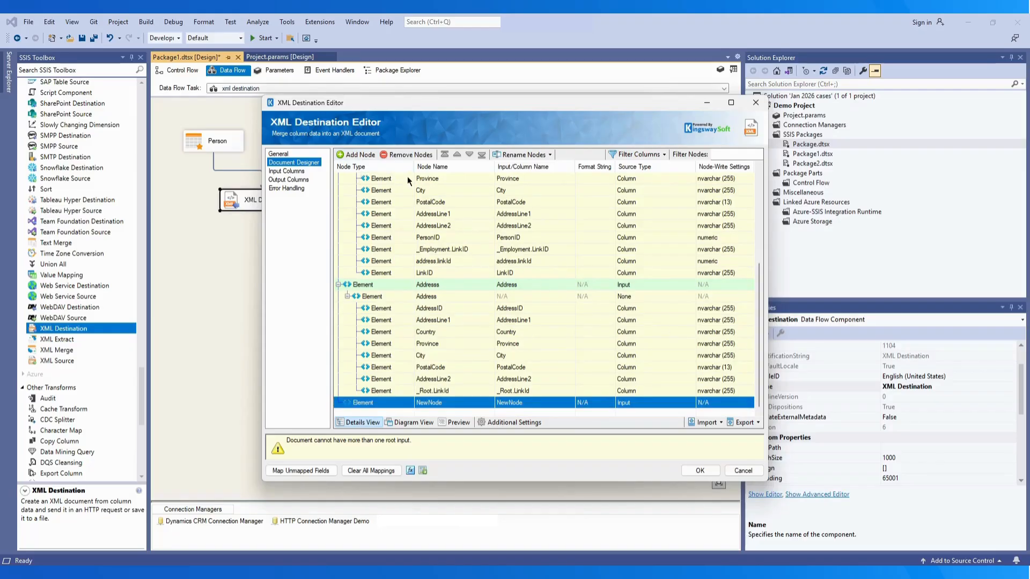
pyautogui.click(399, 155)
# Import the designer settings from Sample.designer.settings, mapping the existing Person input to Root and Address to Address.
pyautogui.click(718, 422)
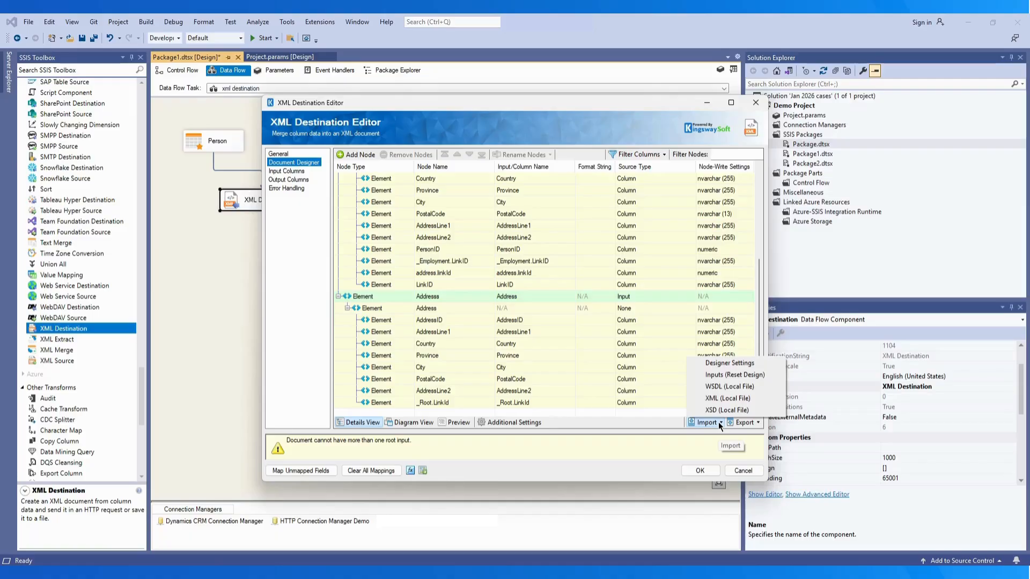
pyautogui.click(719, 365)
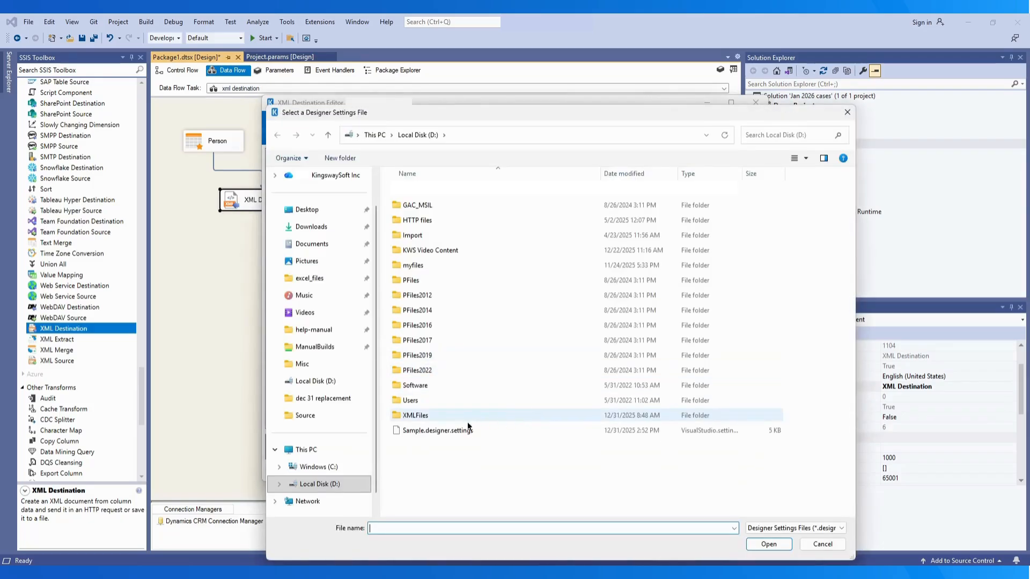
pyautogui.click(456, 430)
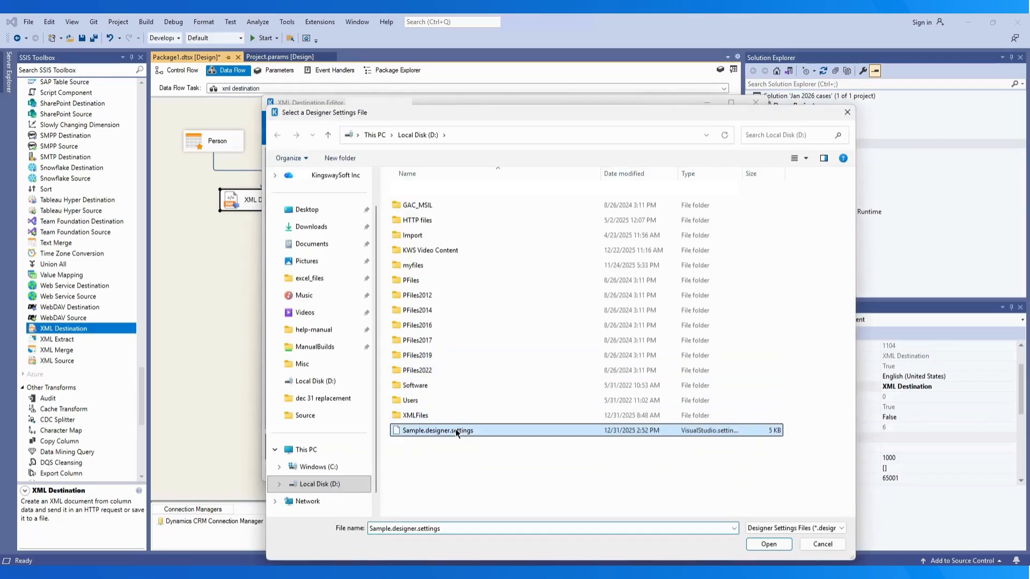
pyautogui.click(768, 544)
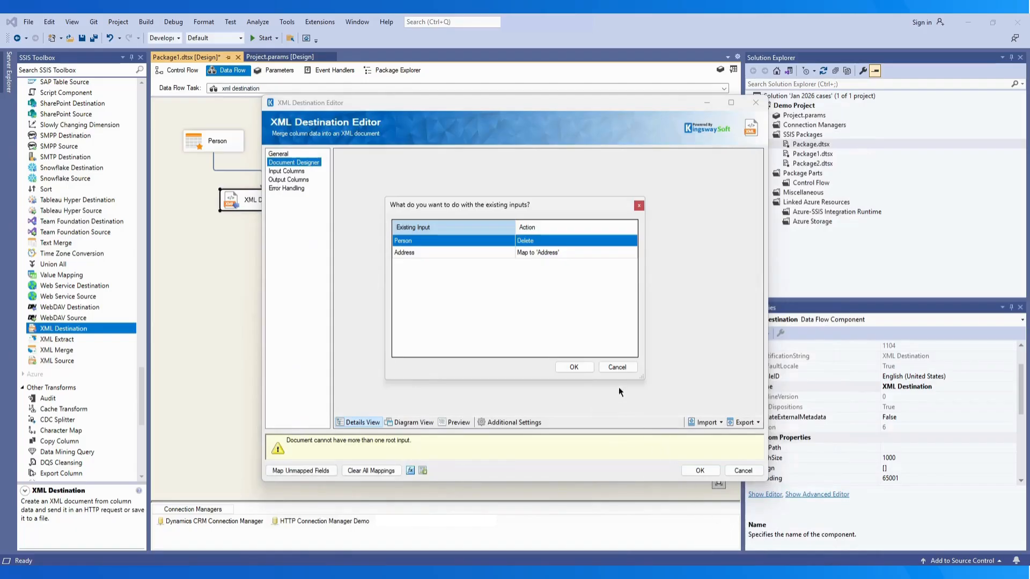
pyautogui.click(550, 240)
pyautogui.click(554, 240)
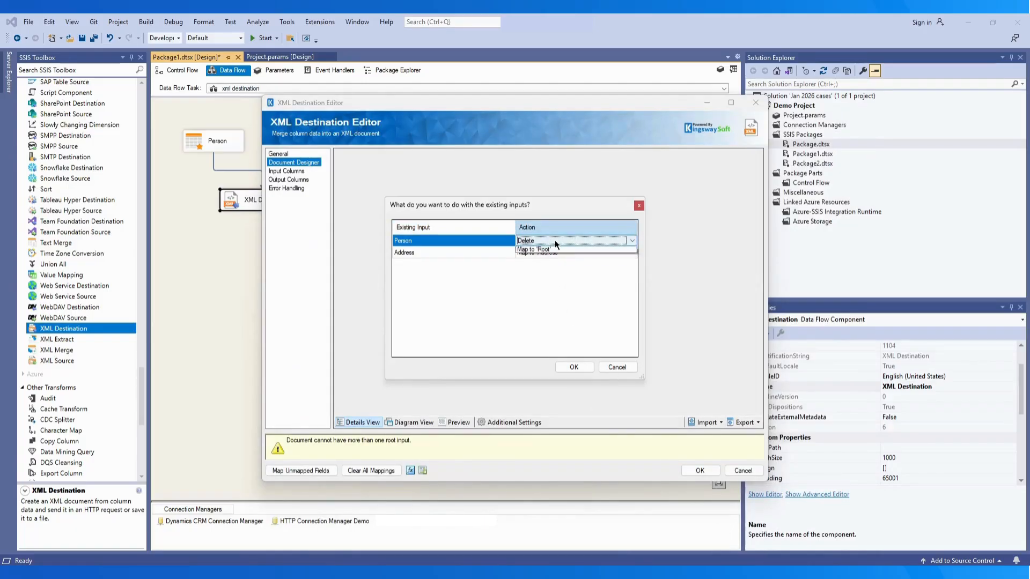
pyautogui.click(550, 257)
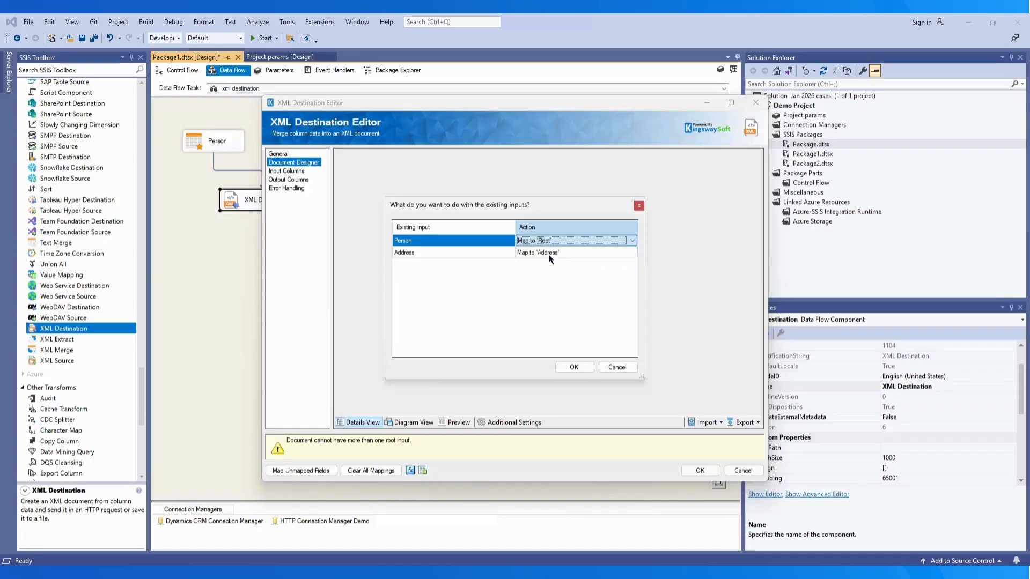
pyautogui.click(573, 367)
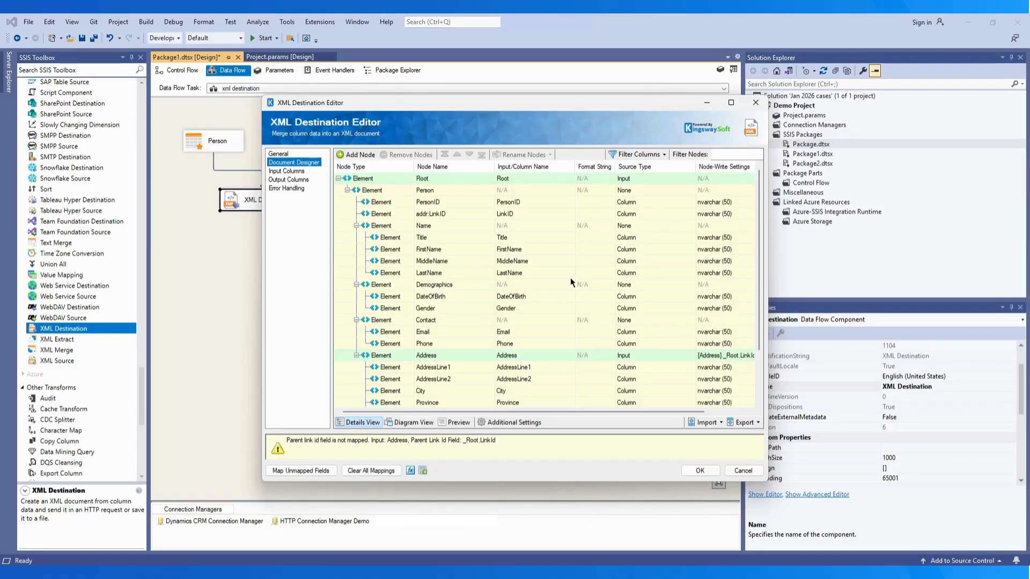
# Show all columns in the document design grid to view the extra node properties, then return to the basic columns.
pyautogui.click(664, 154)
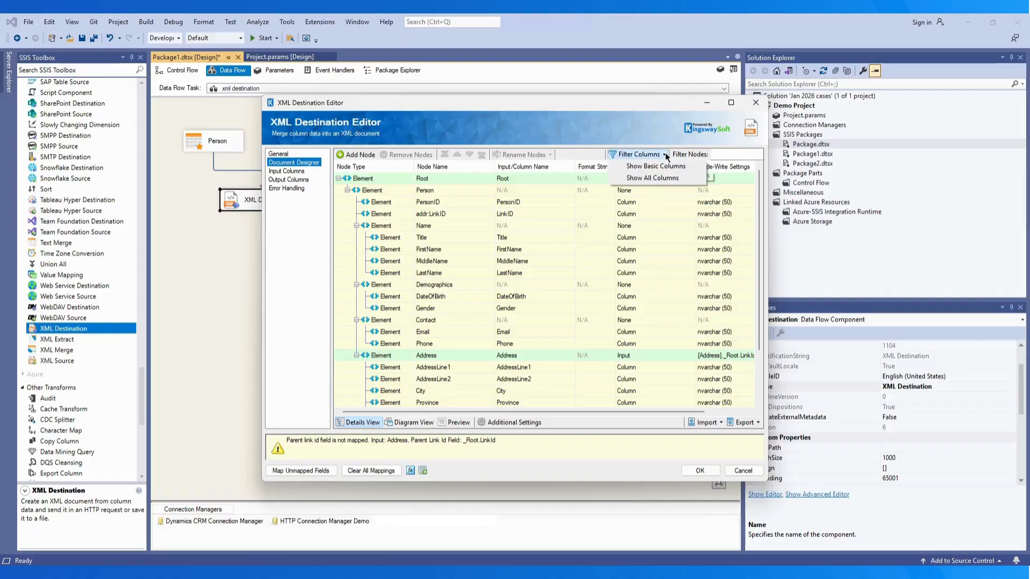
pyautogui.click(653, 179)
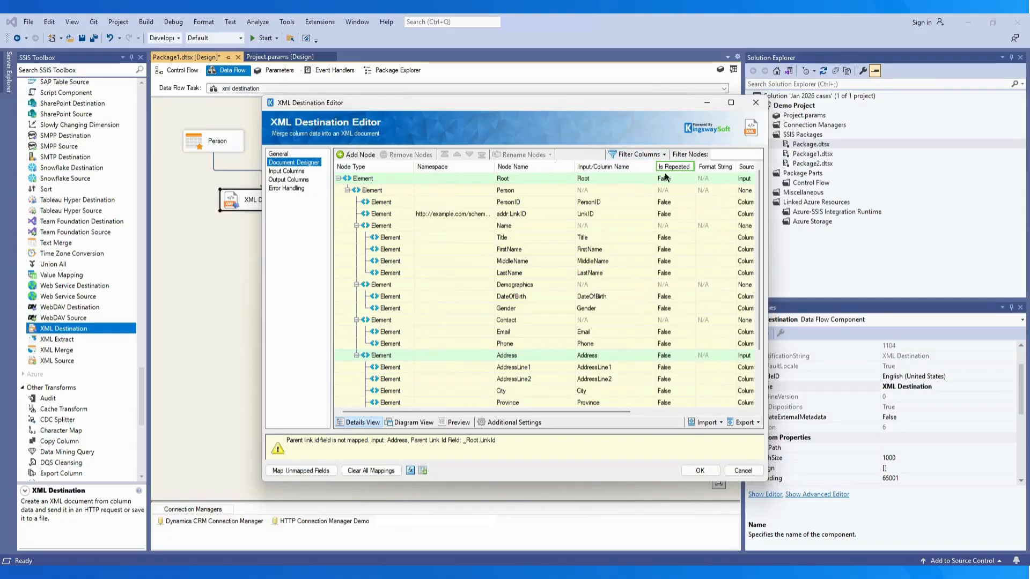
pyautogui.click(664, 154)
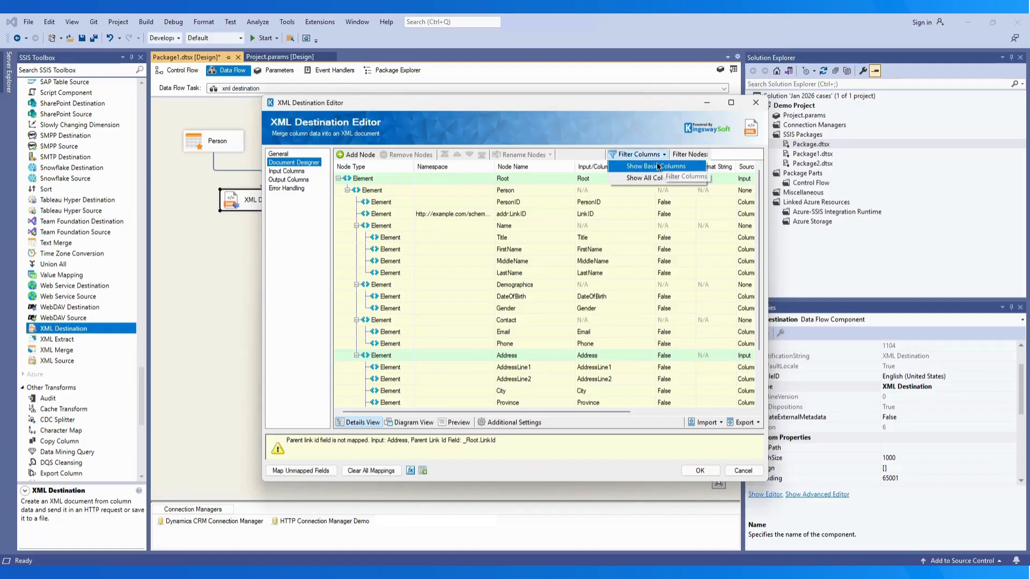
pyautogui.click(657, 167)
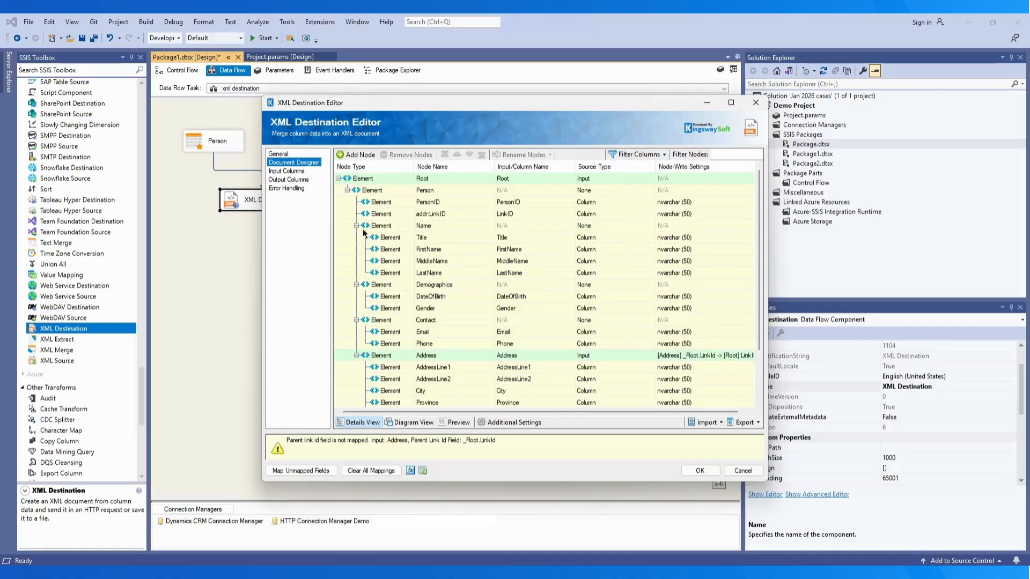
# Map all unmapped input columns to their XML fields for both the Address and Root inputs.
pyautogui.click(287, 172)
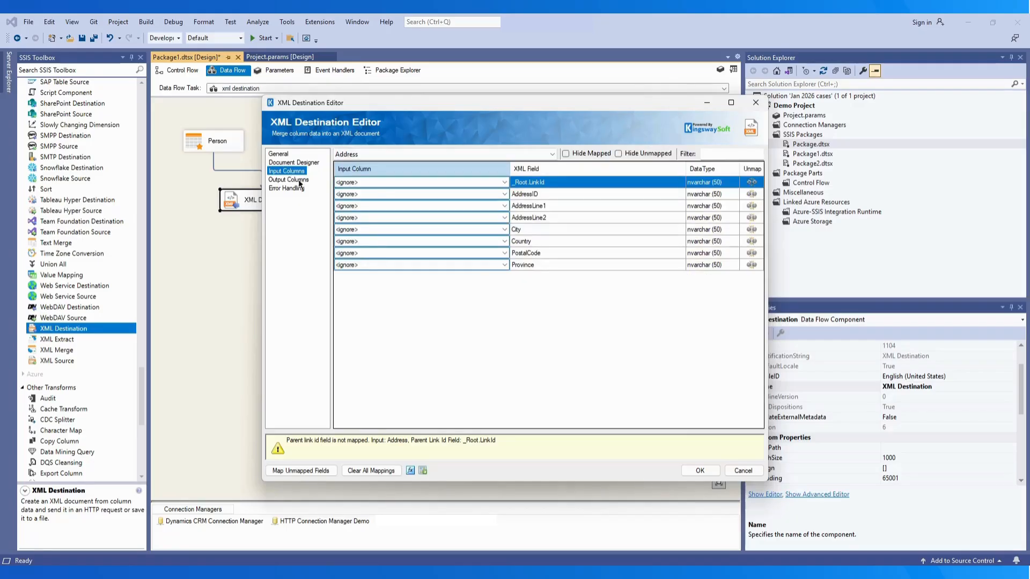
pyautogui.click(303, 470)
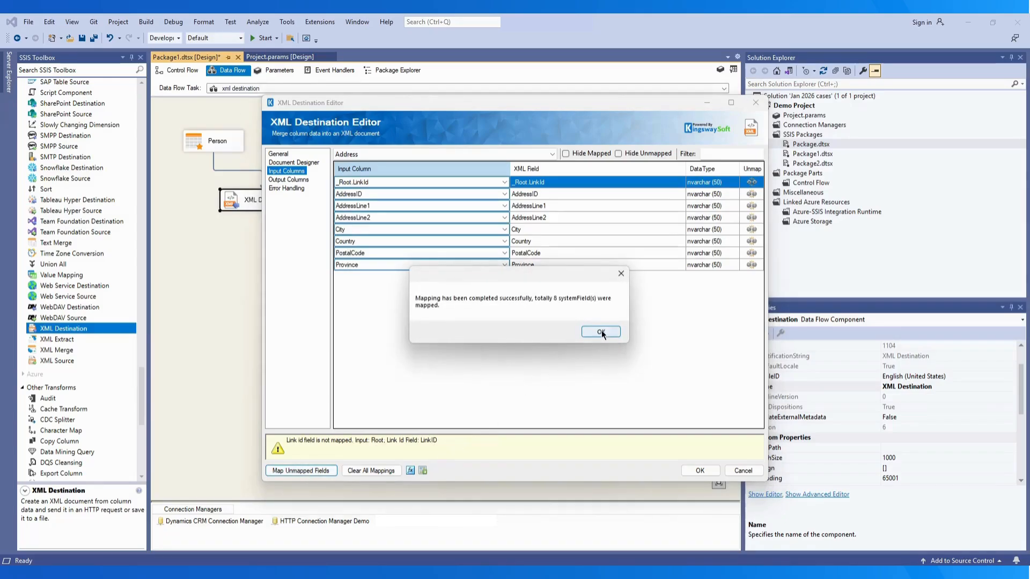
pyautogui.click(601, 331)
pyautogui.click(552, 153)
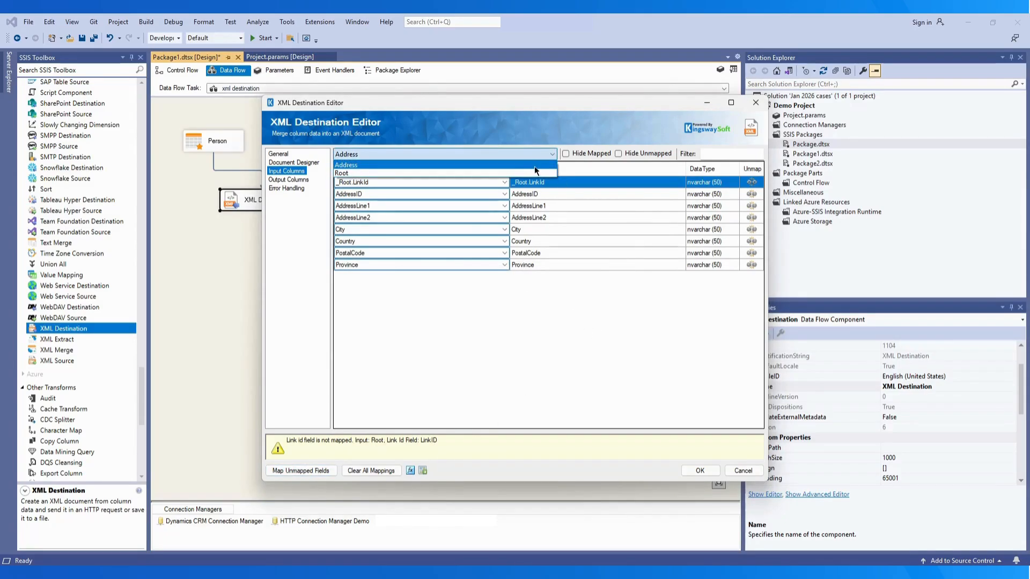
pyautogui.click(523, 172)
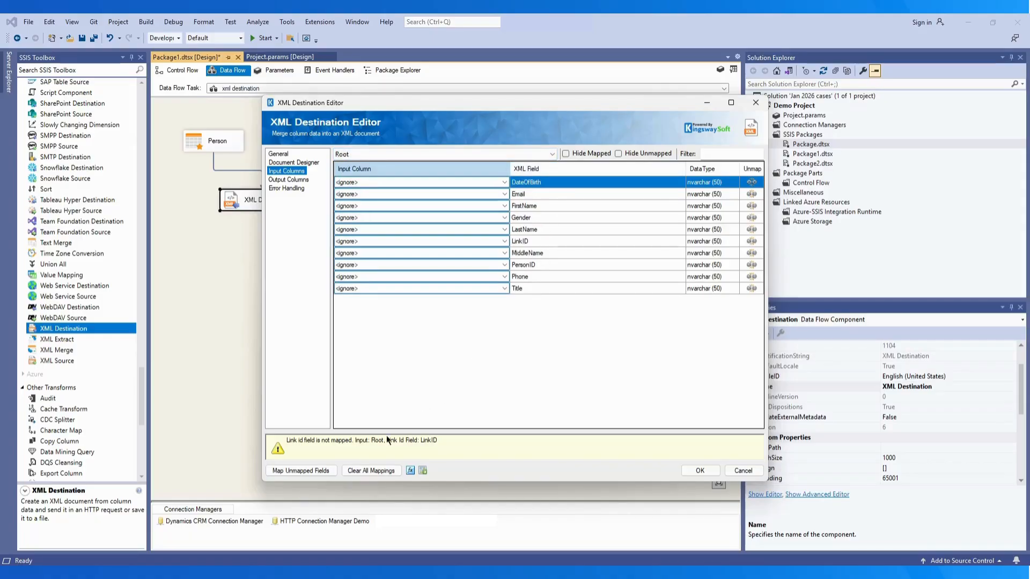
pyautogui.click(303, 470)
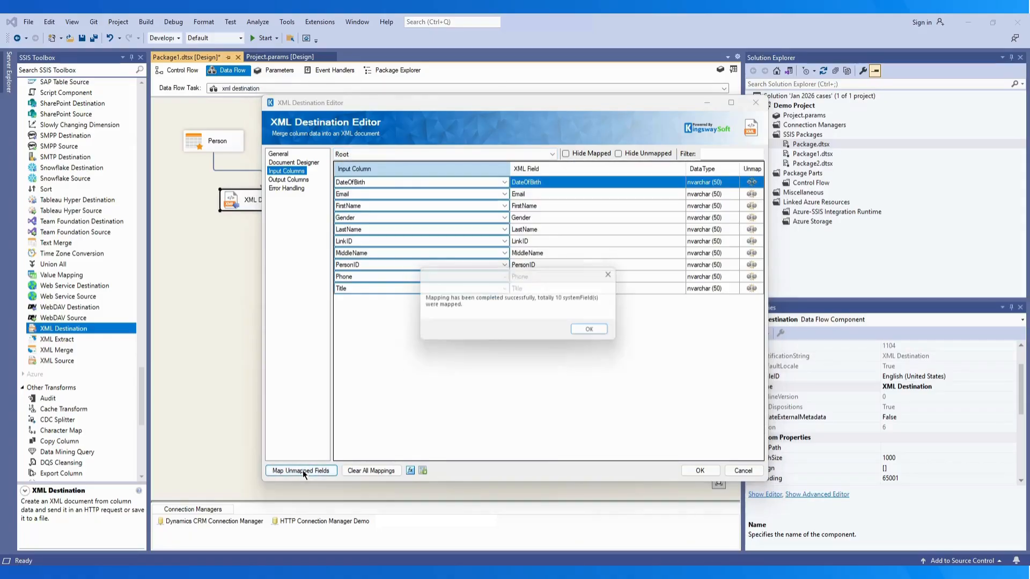
pyautogui.click(598, 332)
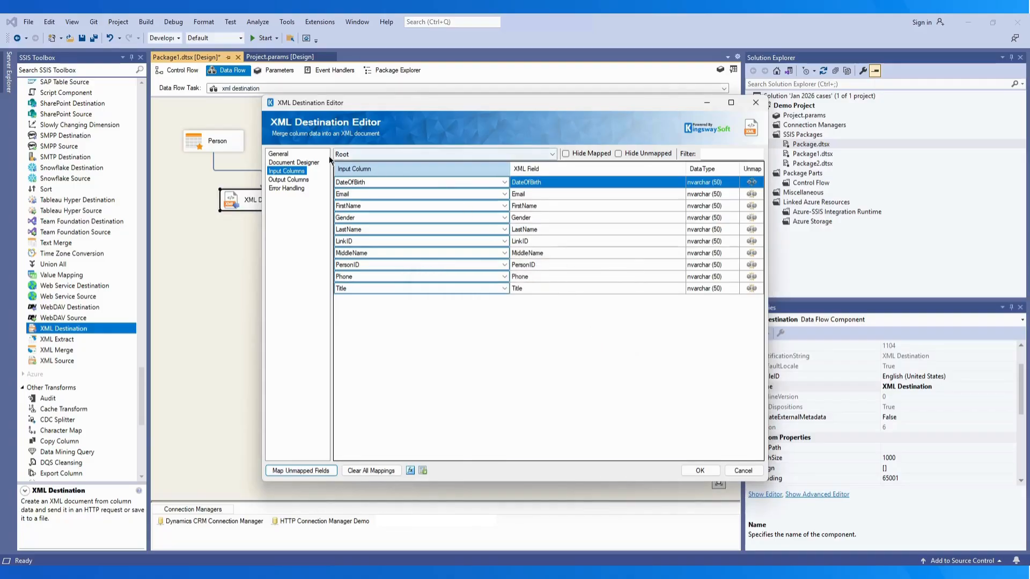
# Place the Address input beside Root in the document diagram and preview the resulting XML document.
pyautogui.click(304, 162)
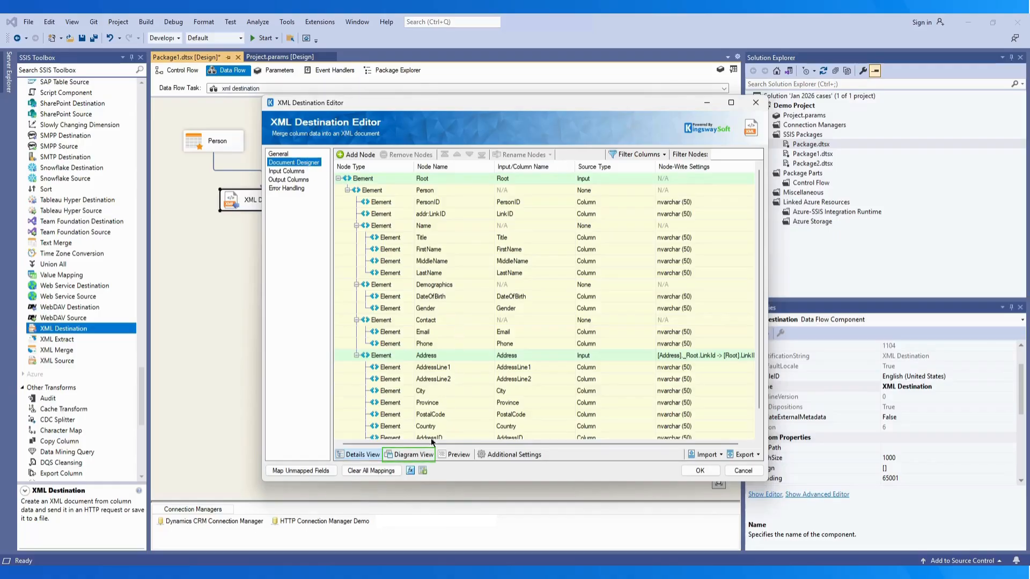
pyautogui.click(414, 455)
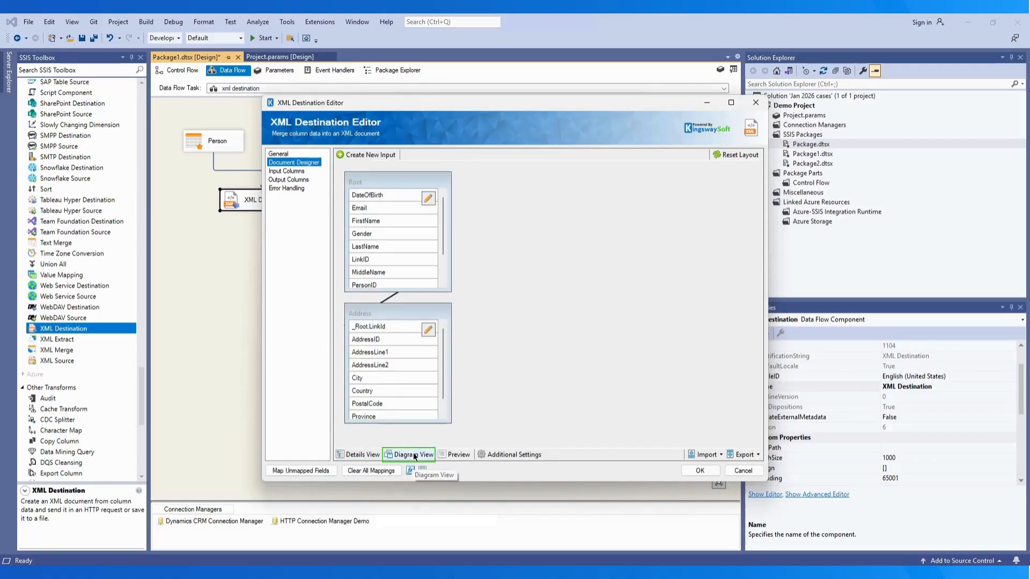
pyautogui.moveTo(398, 308); pyautogui.dragTo(530, 181)
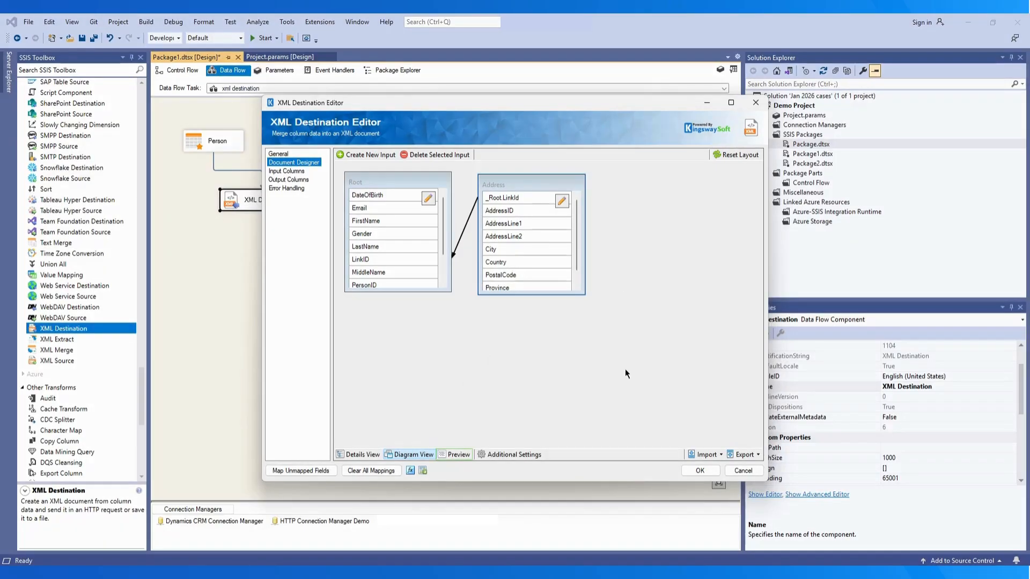
pyautogui.click(457, 457)
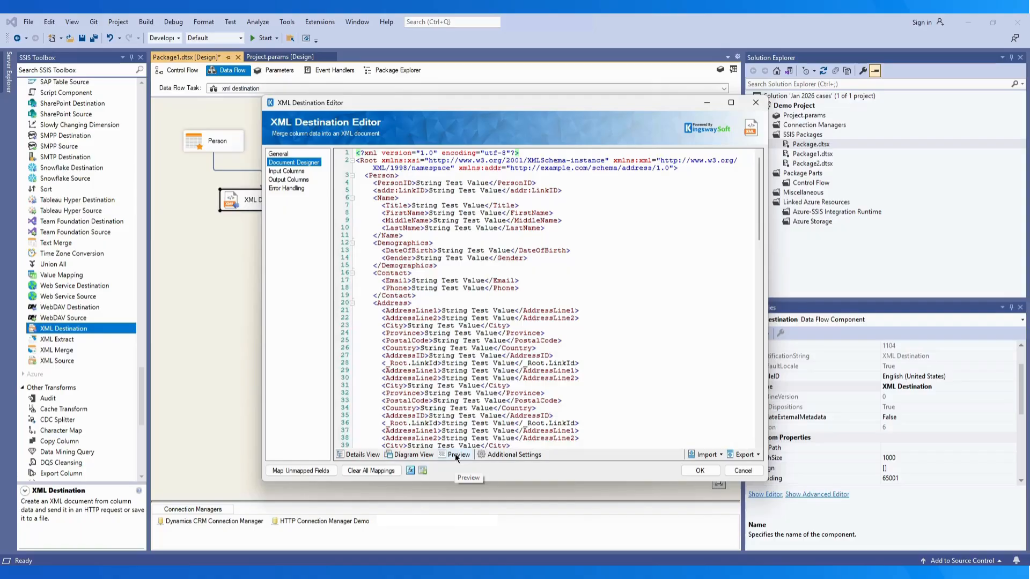
# Open the document's additional settings and examine the encoding choices, null value modes and the effect of hiding the XML declaration.
pyautogui.click(511, 455)
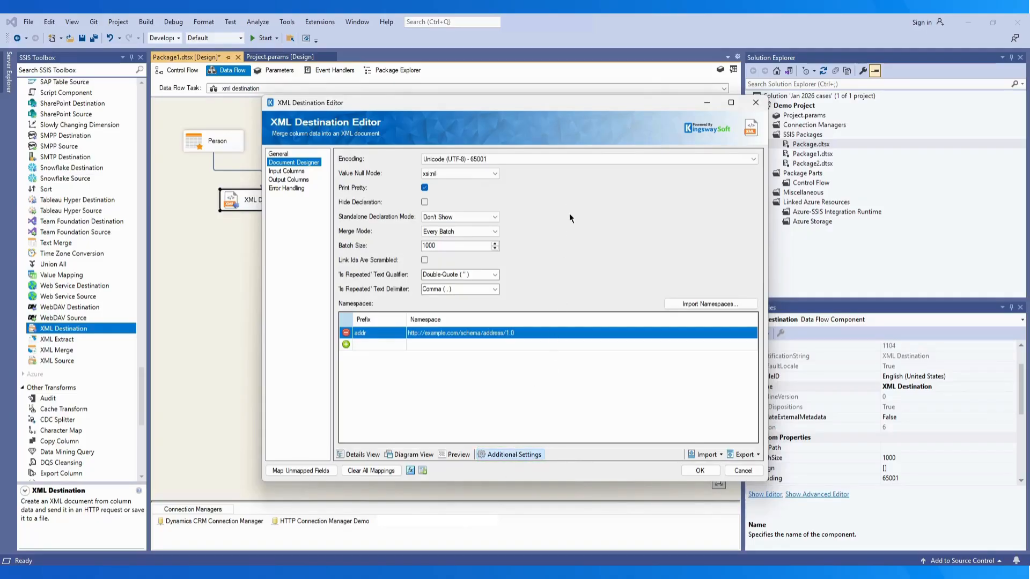
pyautogui.click(530, 158)
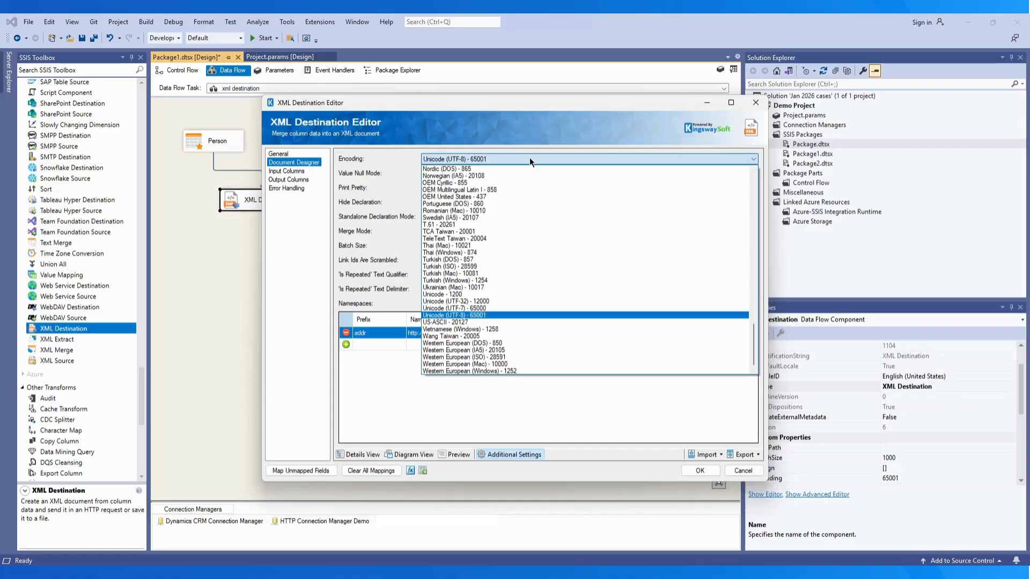
pyautogui.click(529, 158)
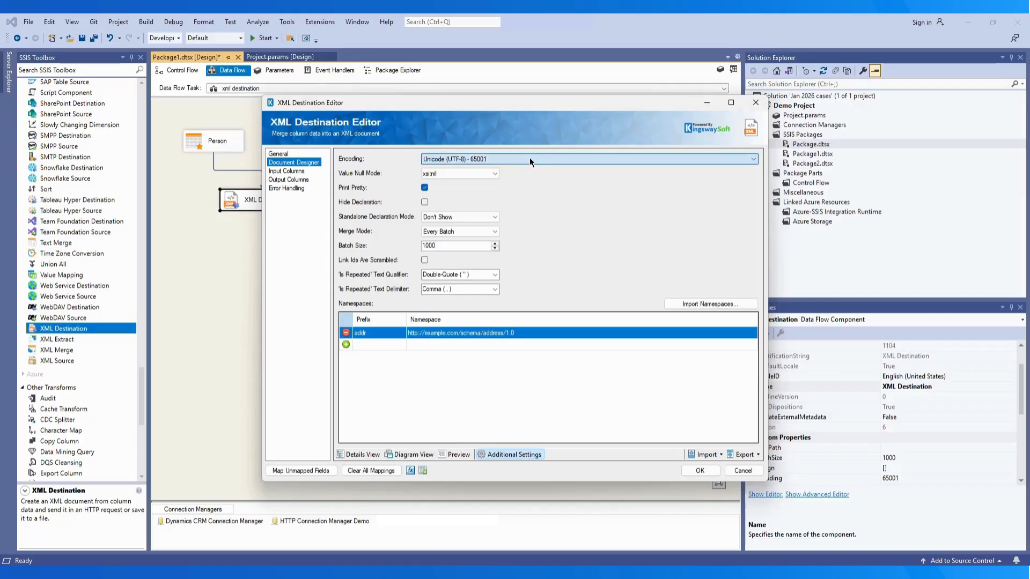
pyautogui.click(495, 174)
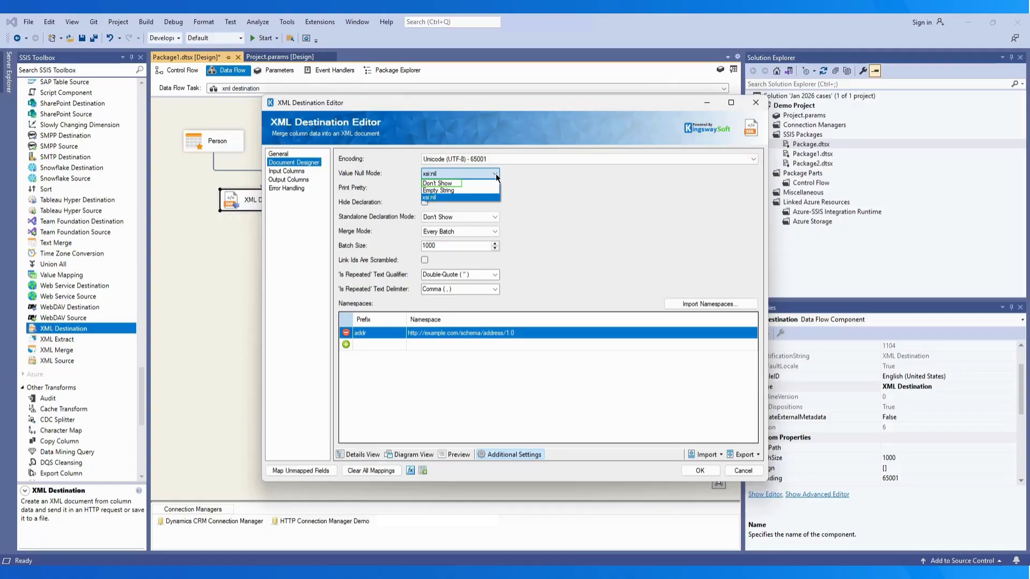
pyautogui.click(533, 183)
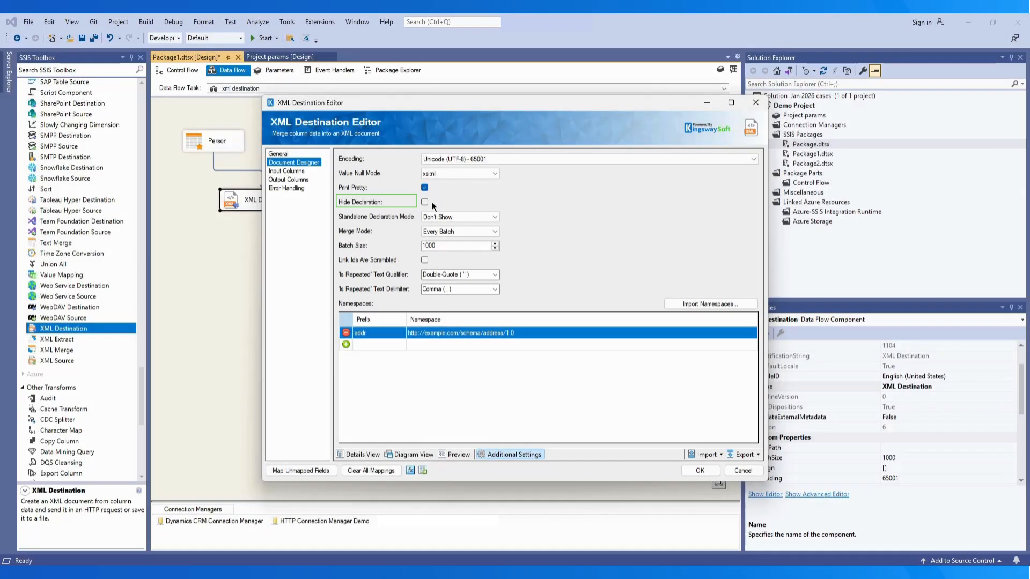
pyautogui.click(424, 202)
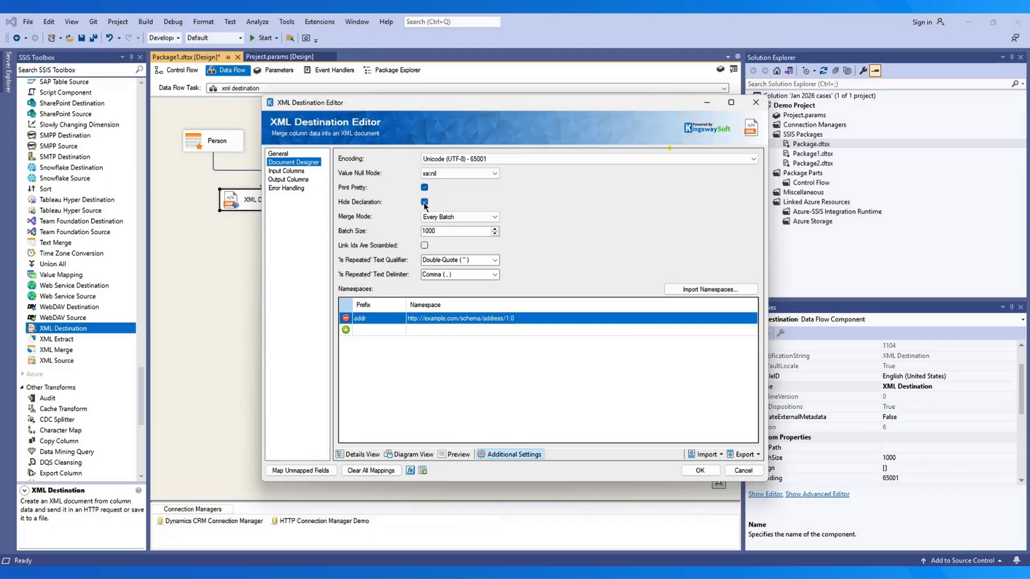
pyautogui.click(425, 202)
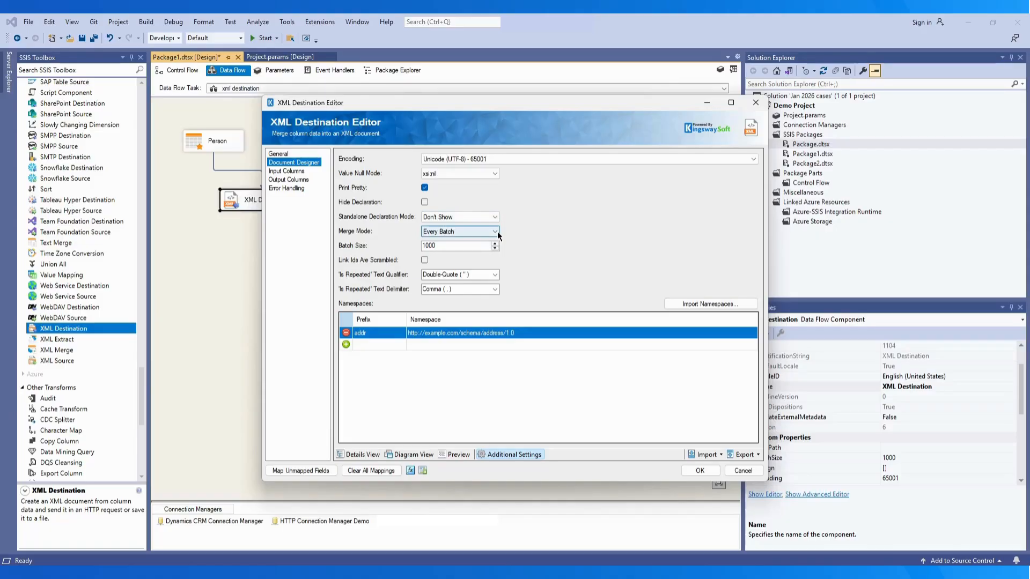
# Review the merge modes and batch size, and set the merge mode to Entire Buffer.
pyautogui.click(497, 230)
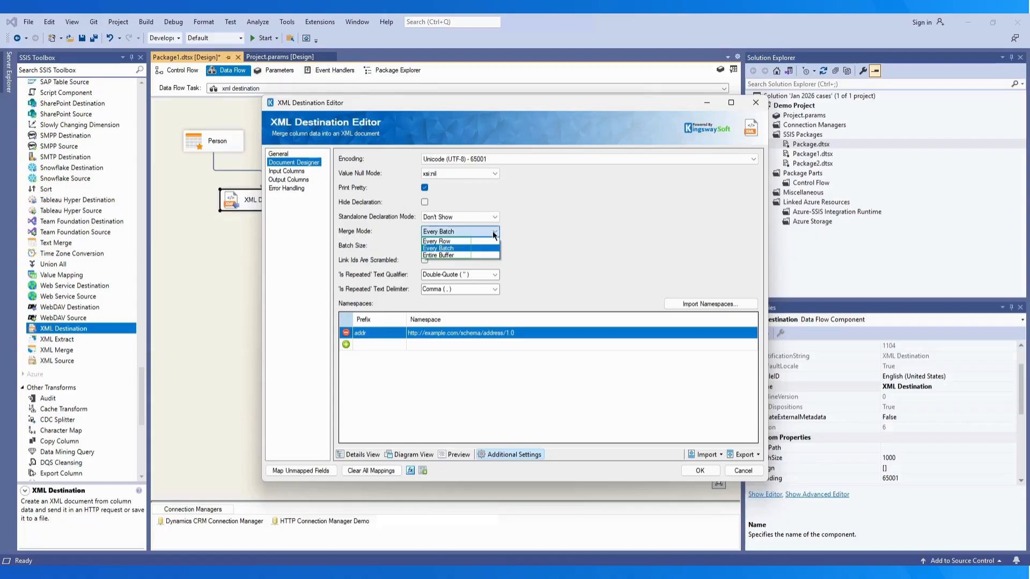
pyautogui.click(452, 248)
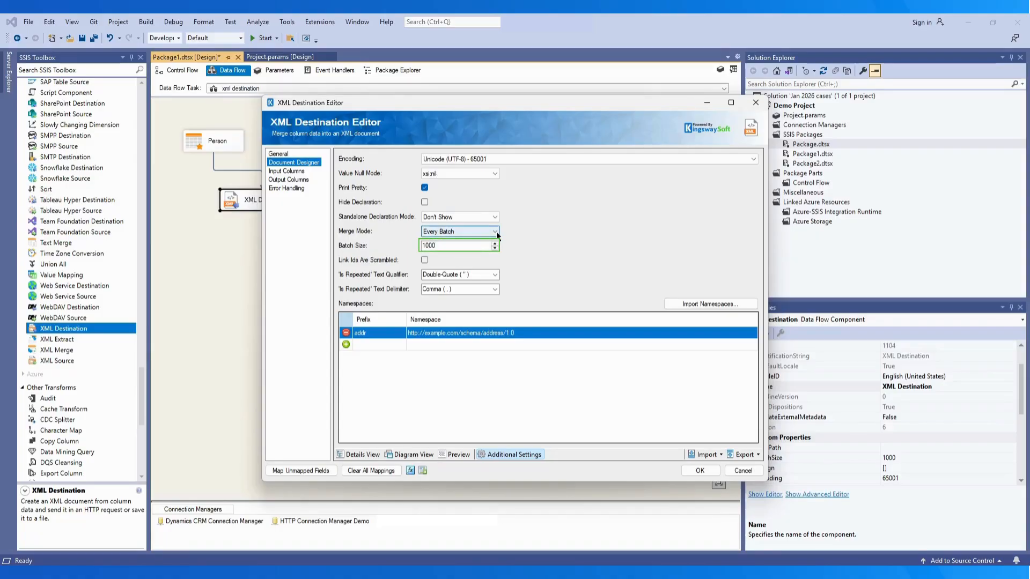
pyautogui.moveTo(437, 245); pyautogui.dragTo(420, 249)
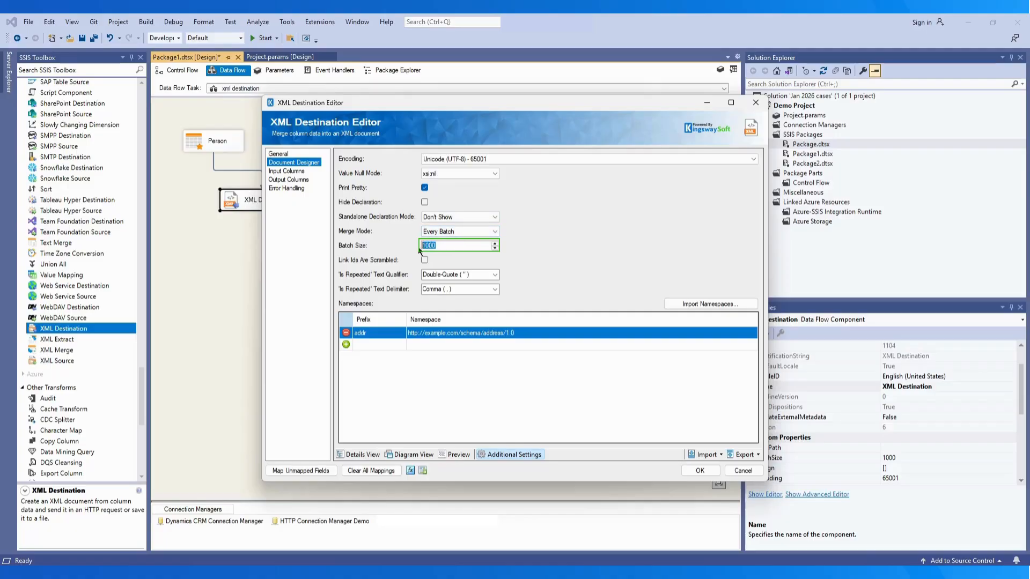
pyautogui.click(490, 233)
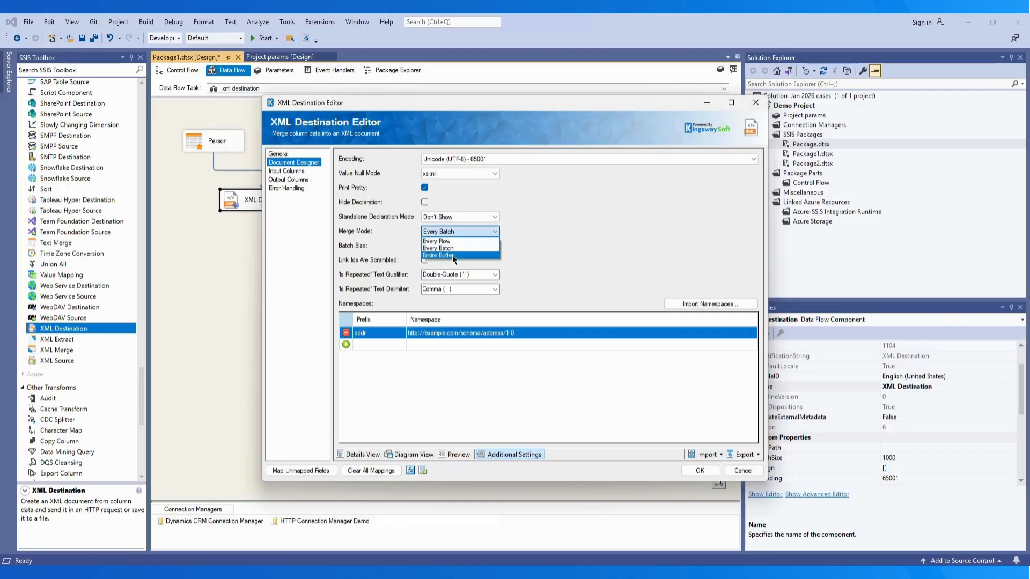
pyautogui.click(452, 255)
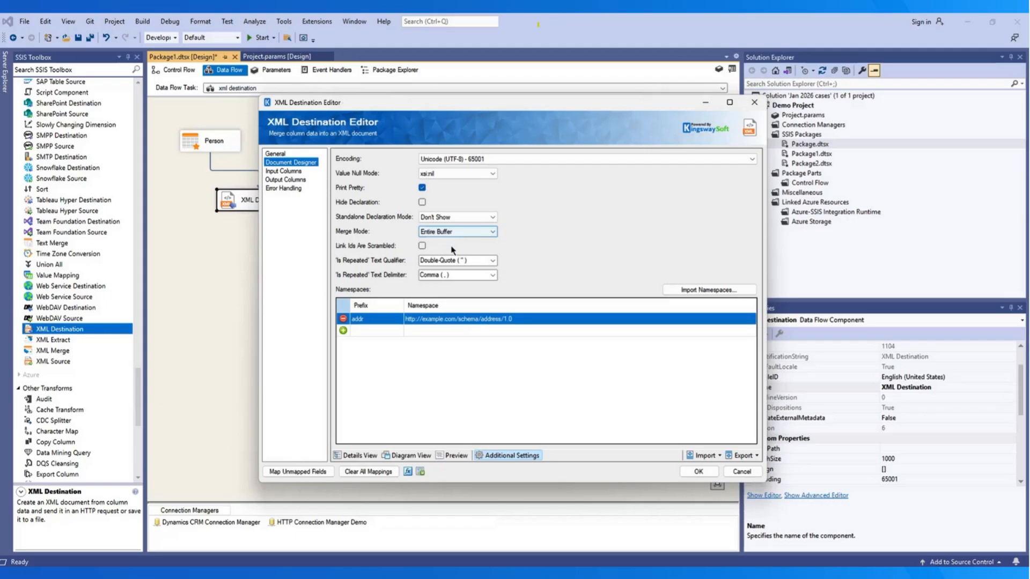
# Examine the available text qualifiers and text delimiters for repeated values.
pyautogui.click(494, 261)
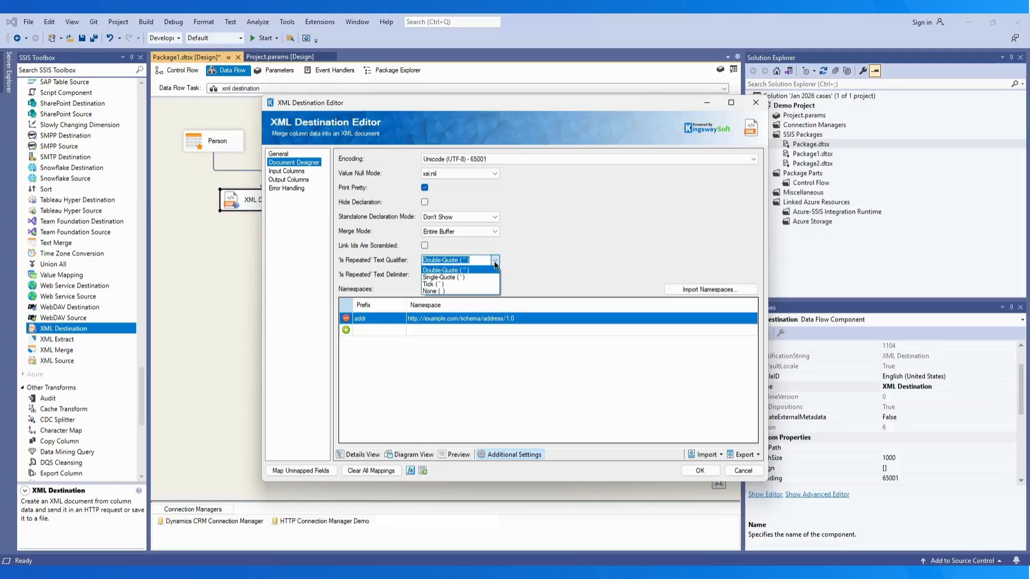
pyautogui.click(494, 262)
pyautogui.click(495, 274)
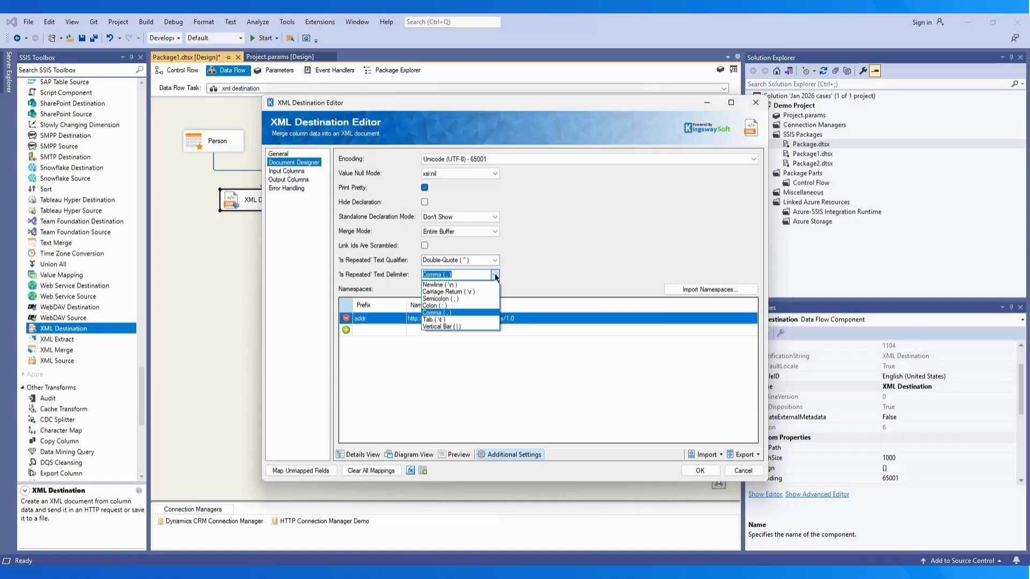
pyautogui.click(396, 300)
pyautogui.click(284, 171)
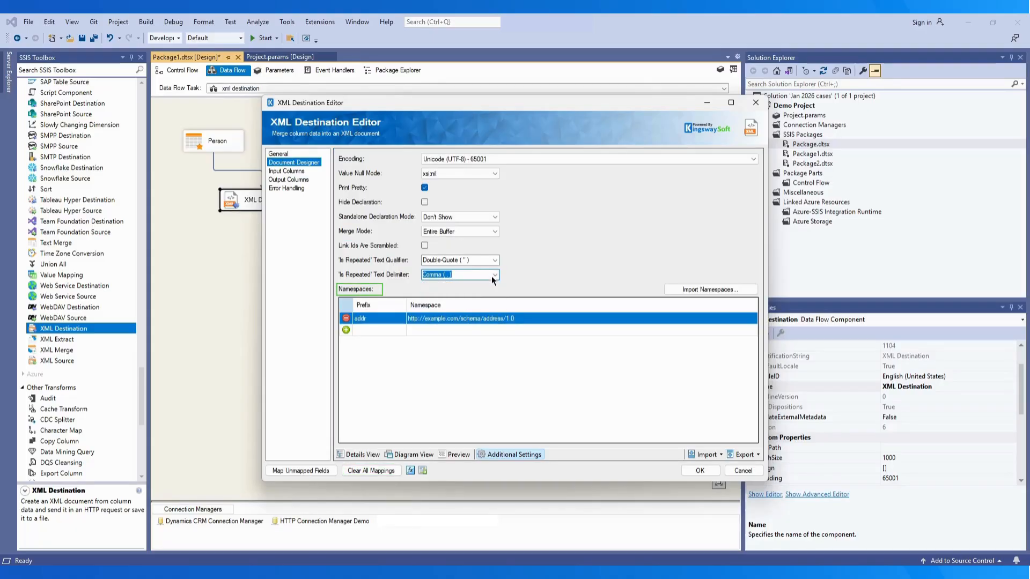
# Remove the addr namespace from the list and import the namespaces from Example.xml.
pyautogui.click(346, 319)
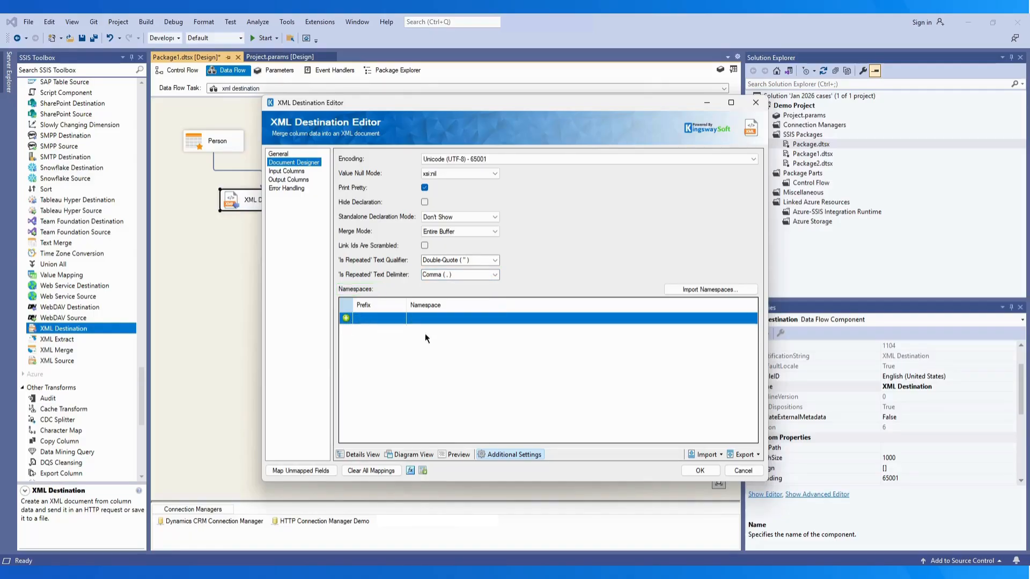
pyautogui.click(706, 290)
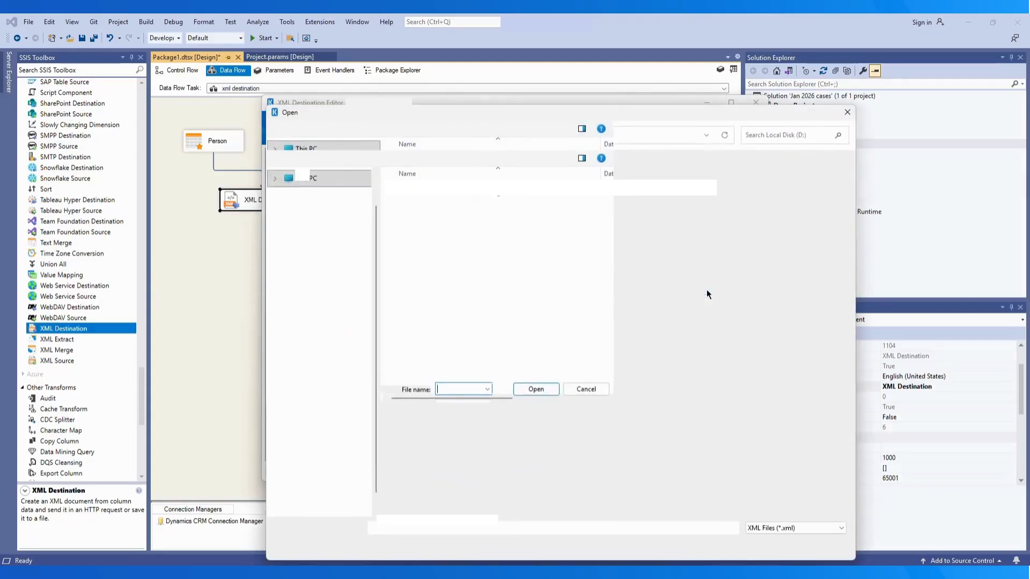
pyautogui.click(437, 446)
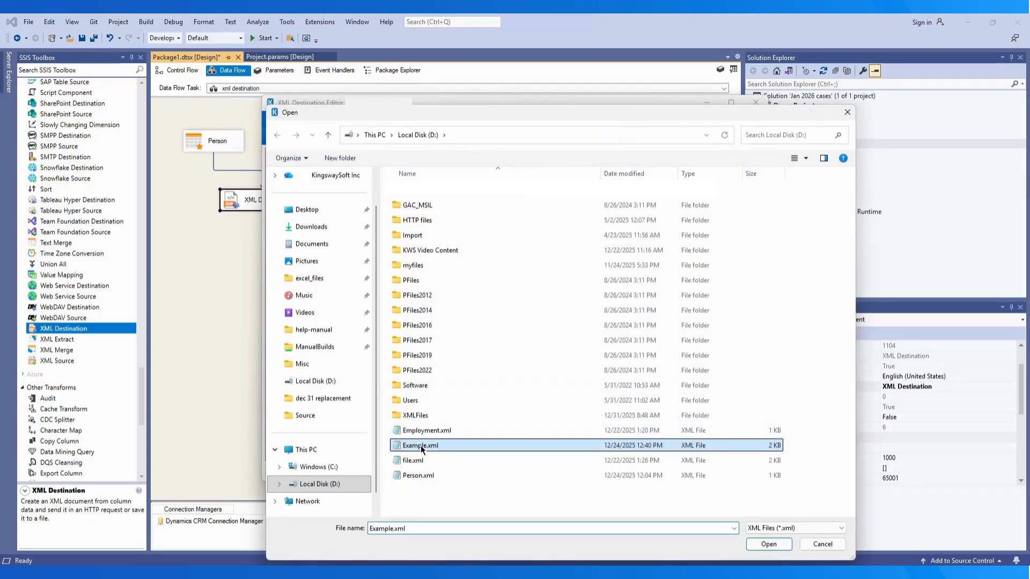
pyautogui.click(763, 543)
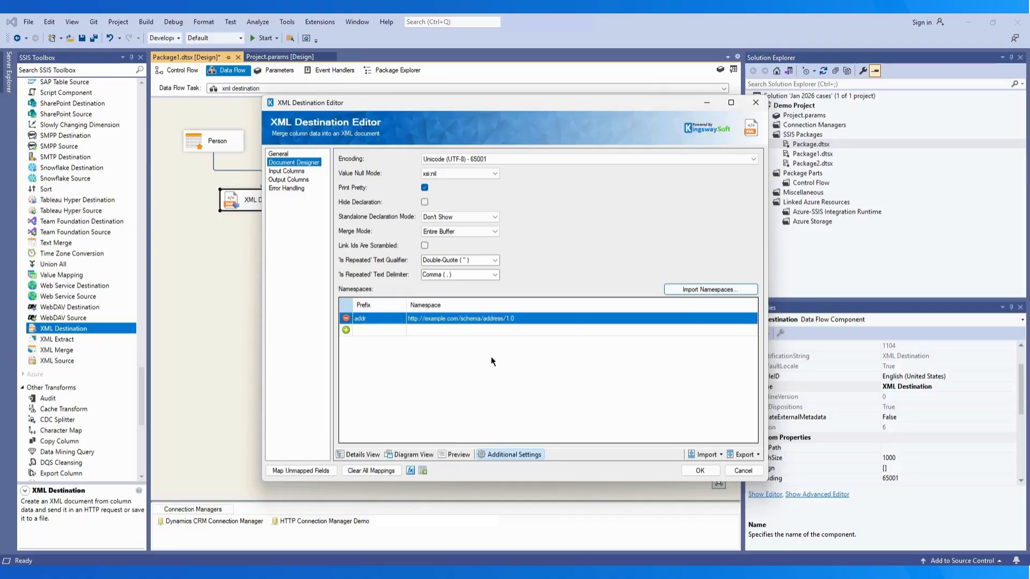
# Review the input column mappings of the Root input and the inputs available for mapping.
pyautogui.click(283, 171)
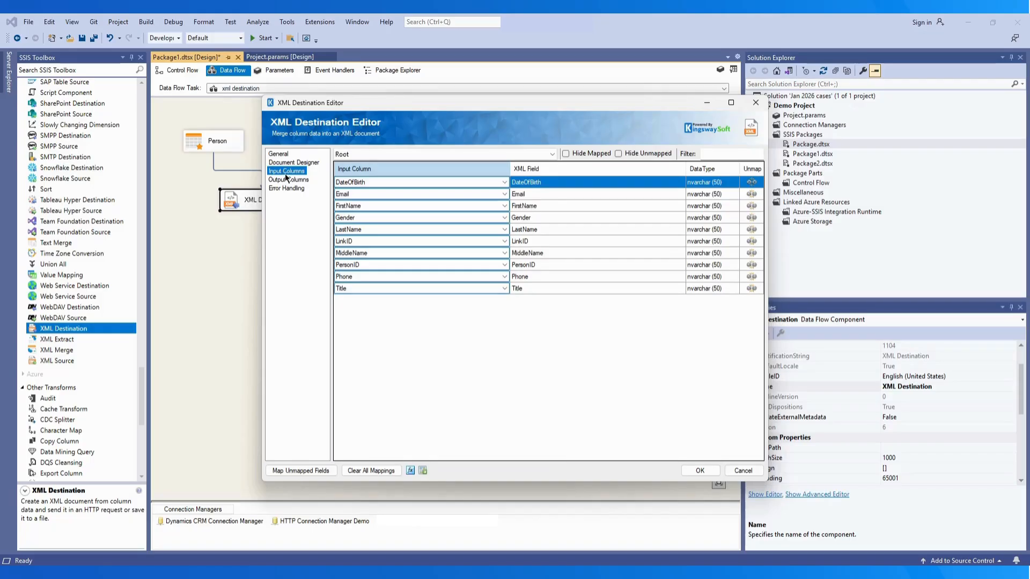
pyautogui.click(552, 153)
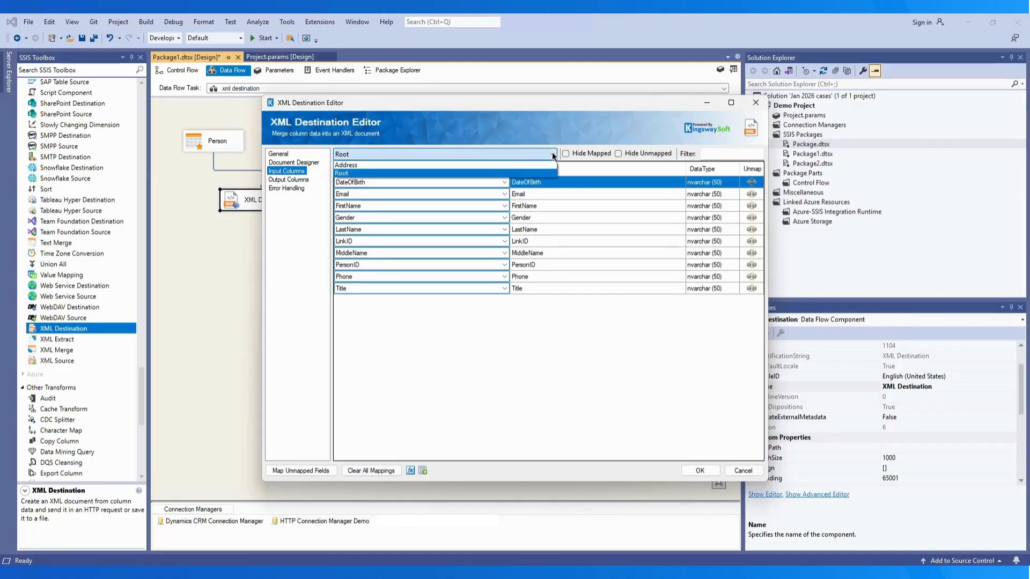
pyautogui.click(552, 152)
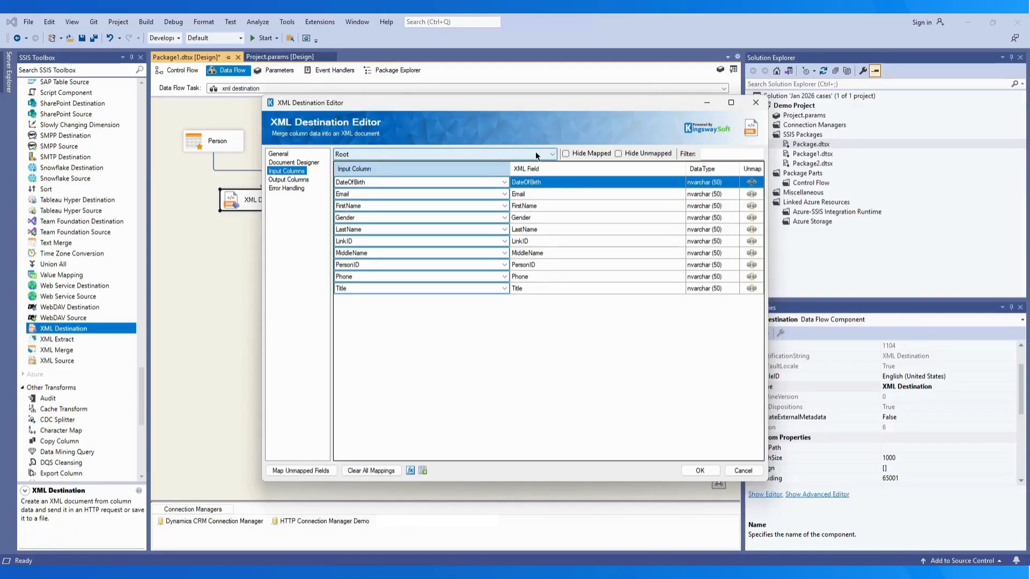
# In the output columns settings, treat the response as an array with collection base path "response" and the Sequential item lookup strategy.
pyautogui.click(290, 180)
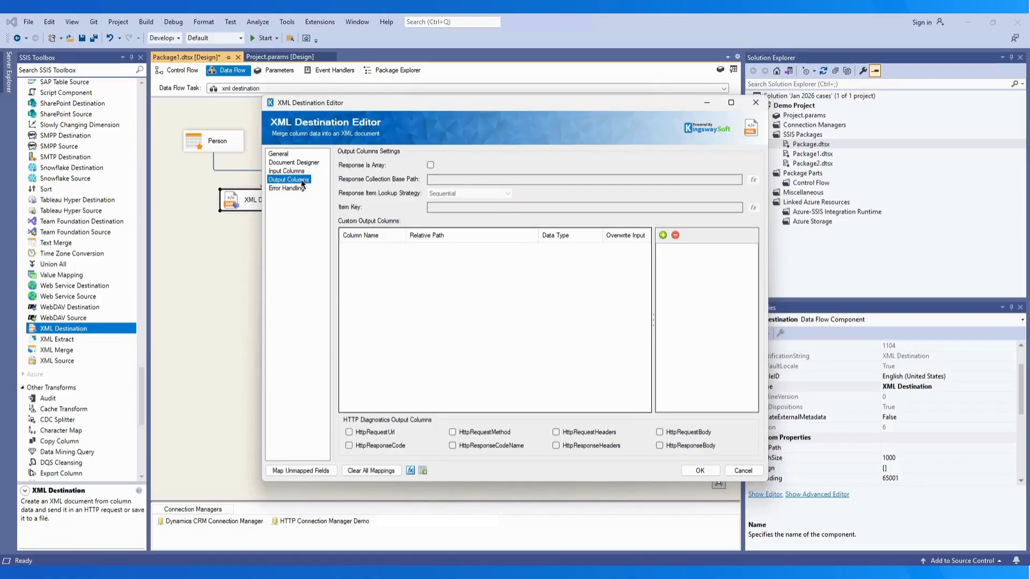
pyautogui.click(430, 166)
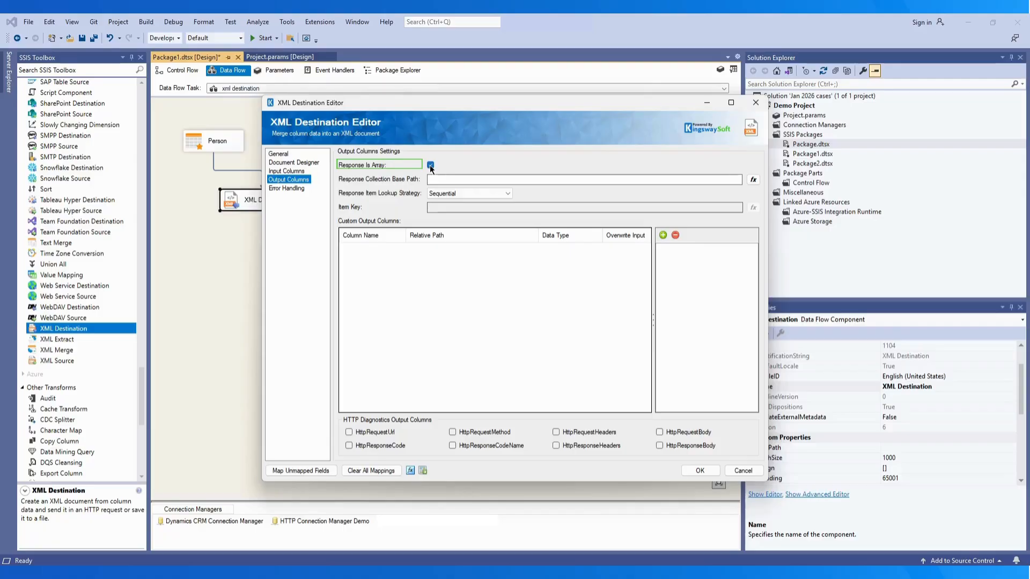
pyautogui.click(439, 179)
pyautogui.write('response')
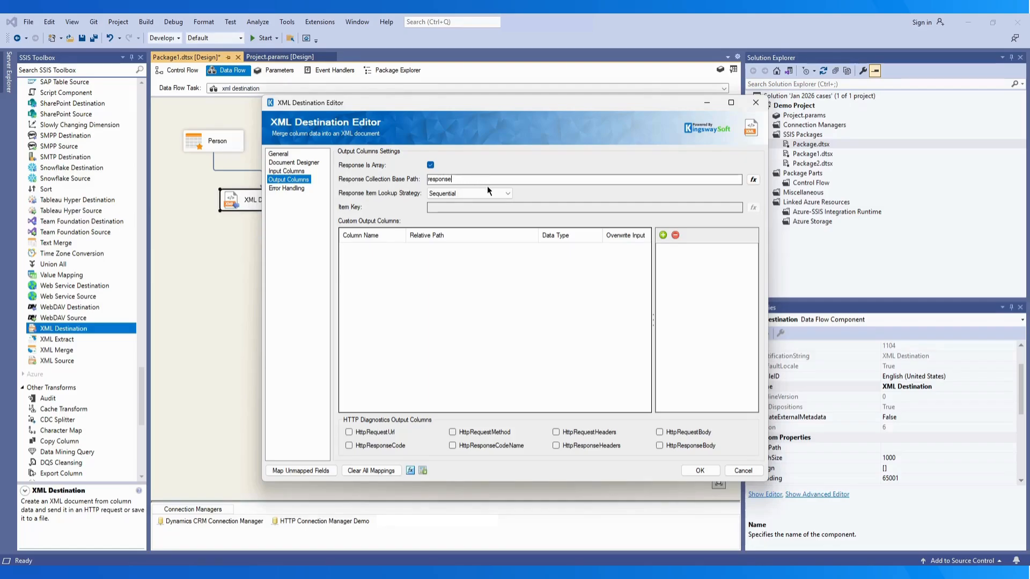
pyautogui.click(509, 194)
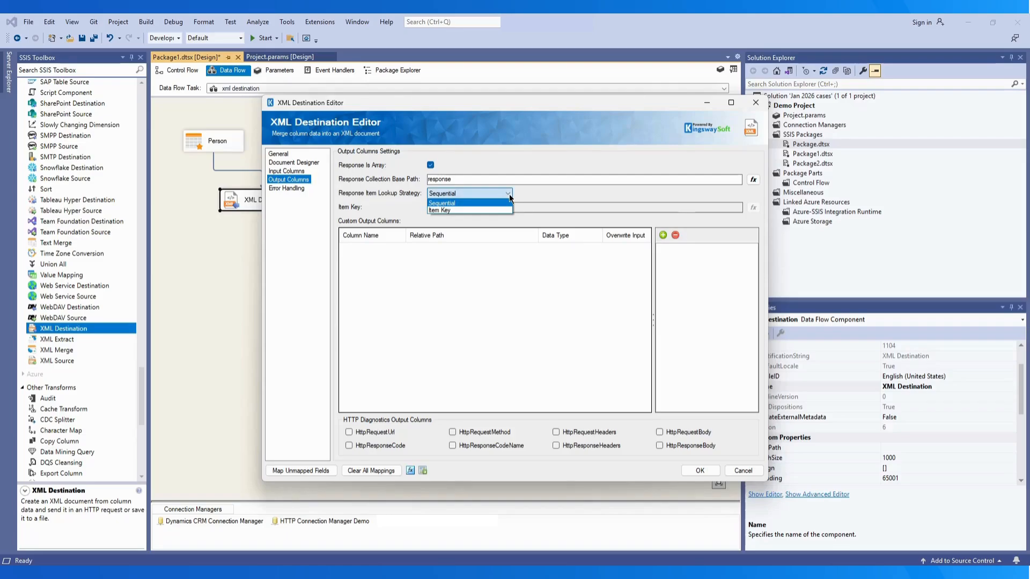
pyautogui.click(491, 210)
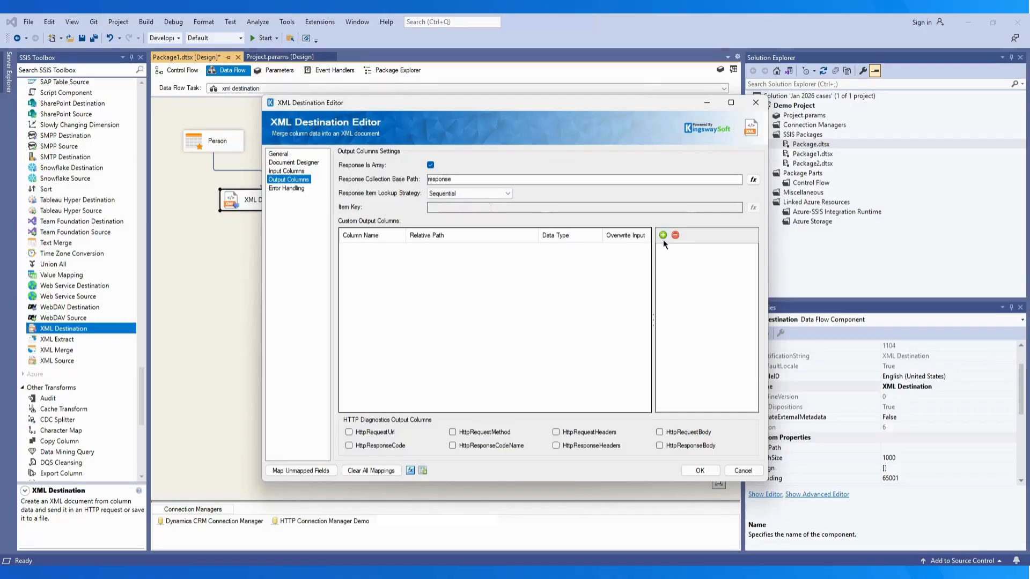
# Add a custom output column named status with the relative path ".status".
pyautogui.click(663, 235)
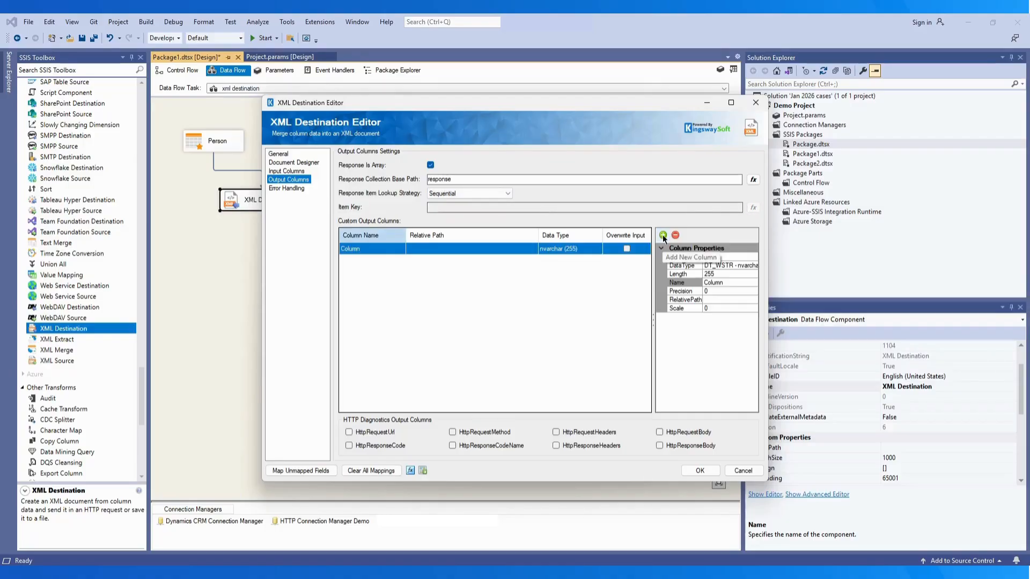
pyautogui.click(377, 248)
pyautogui.write('status')
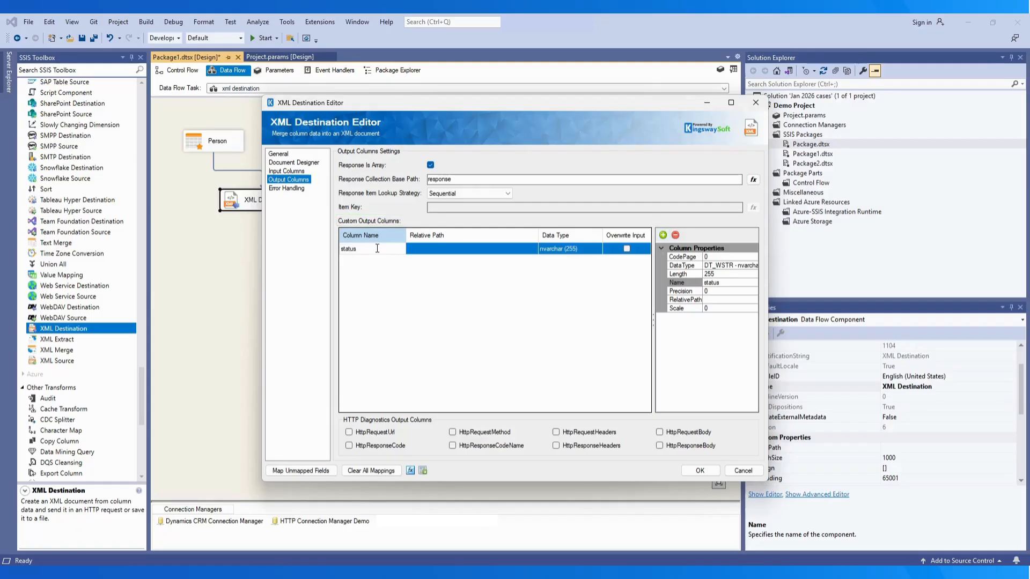
pyautogui.click(419, 250)
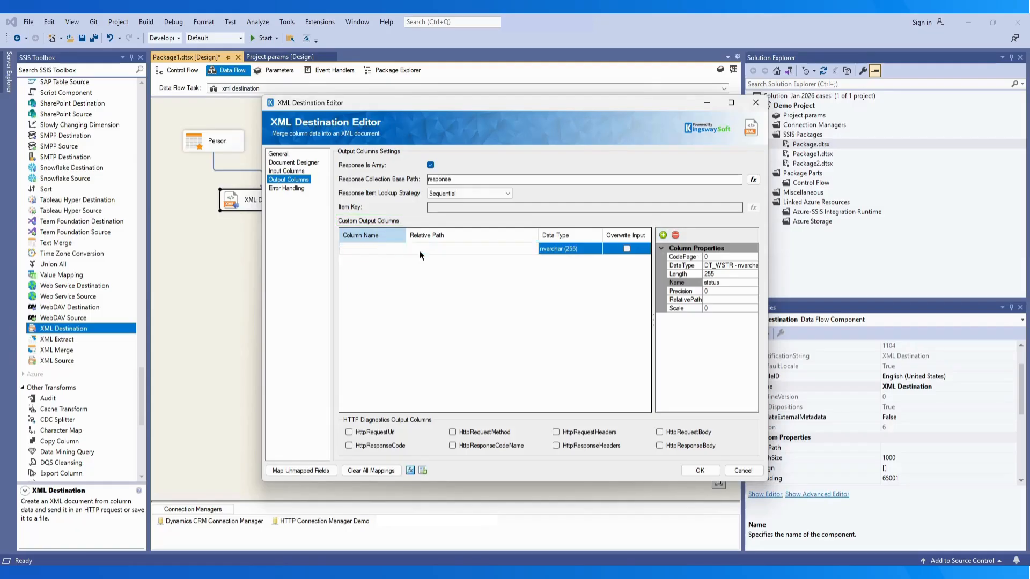
pyautogui.write('.sta')
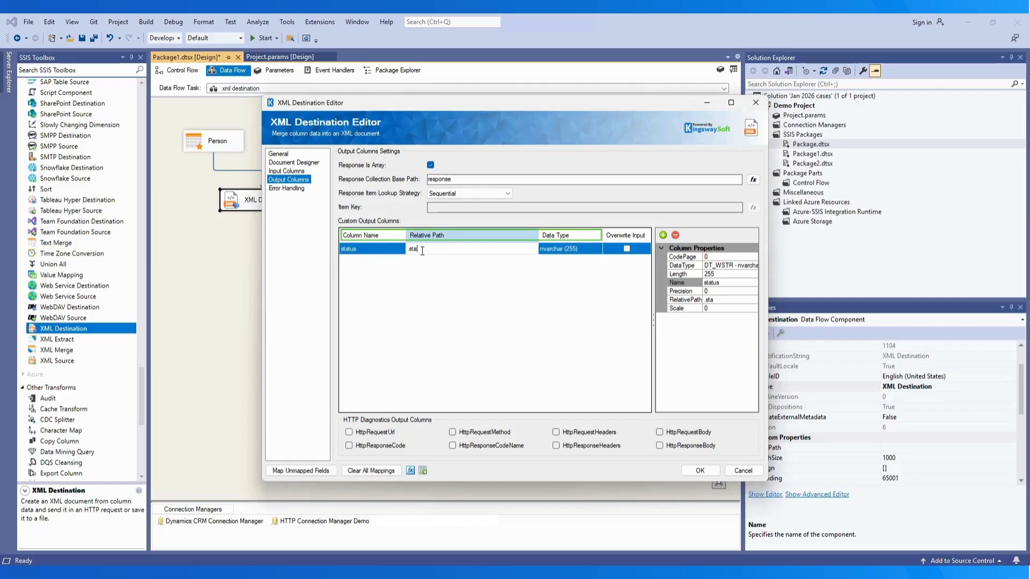
pyautogui.write('tus')
pyautogui.press('BackSpace')
pyautogui.write('us')
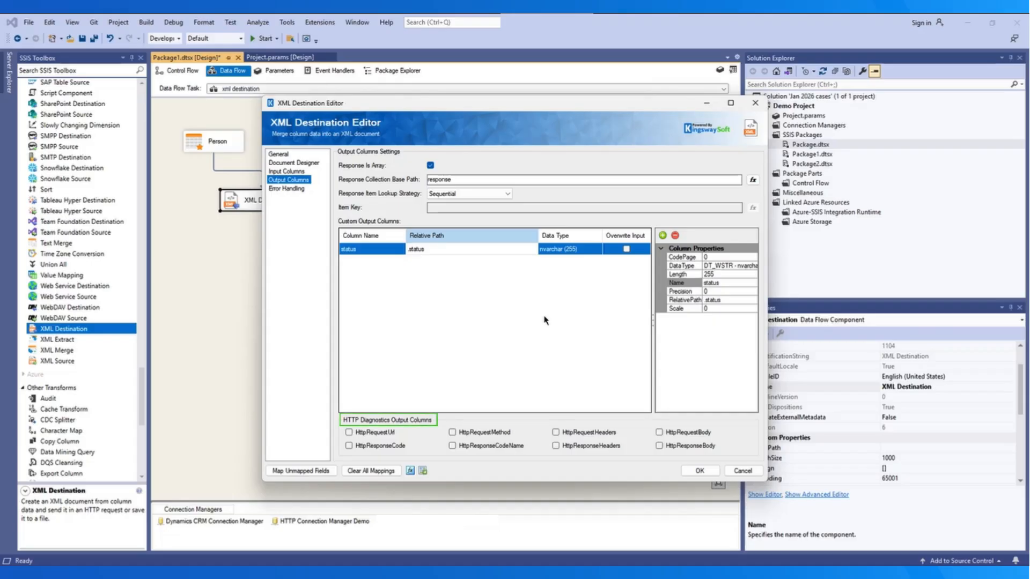
# Enable all the HTTP diagnostics output columns, covering request URL, method, headers and body plus response code, code name, headers and body.
pyautogui.click(349, 433)
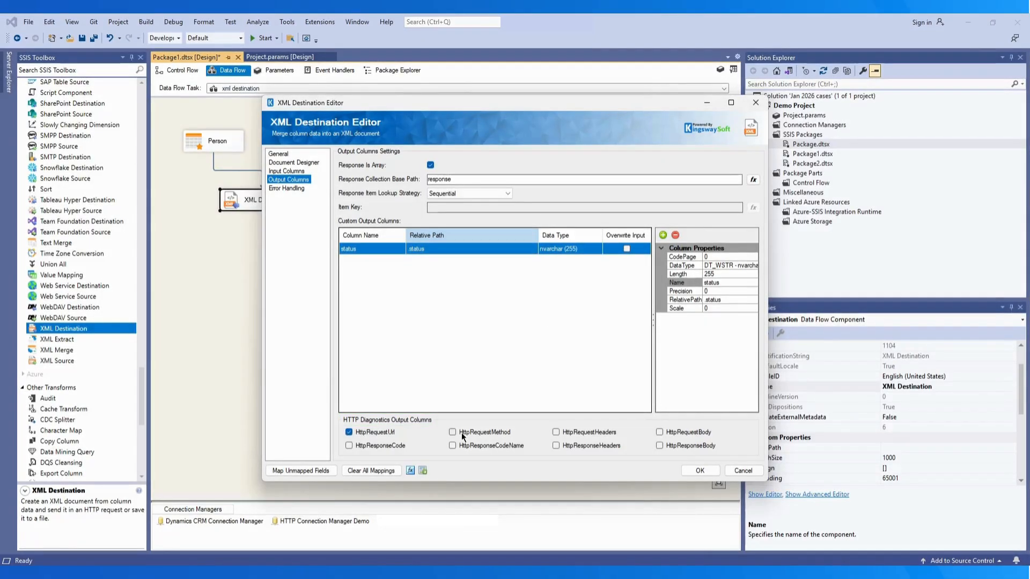
pyautogui.click(454, 432)
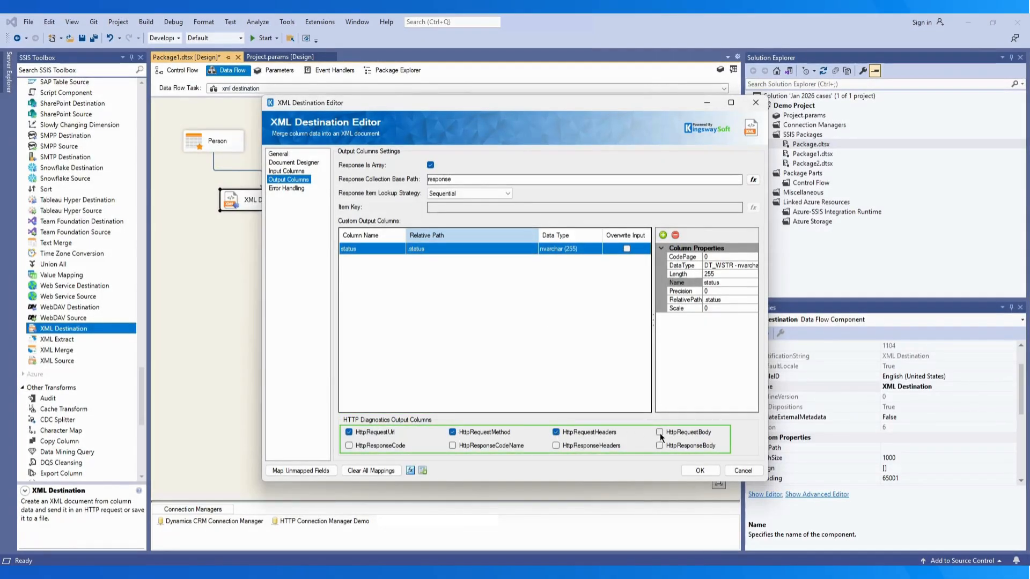
pyautogui.click(349, 446)
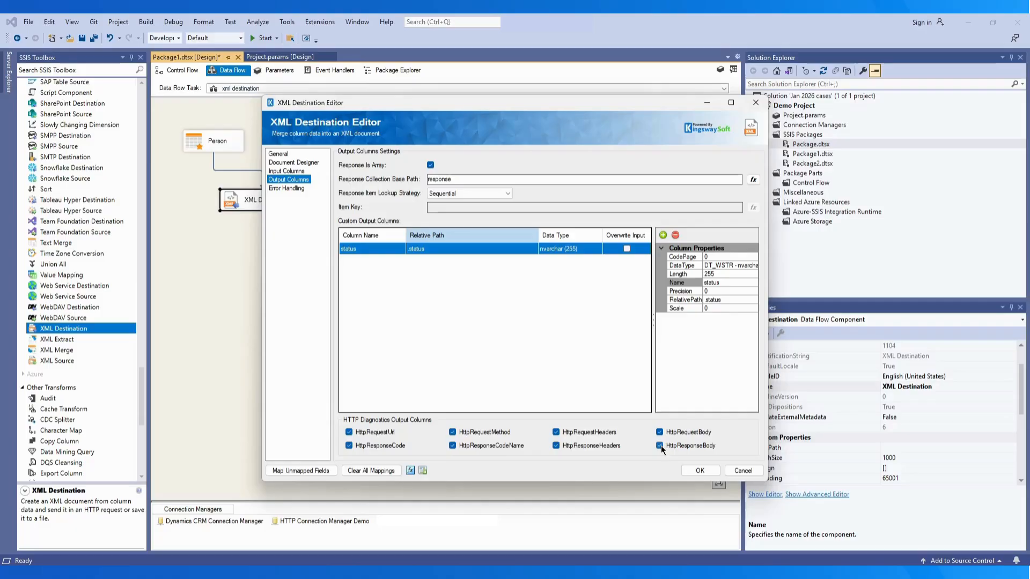
# Set the XML Destination's error handling to redirect rows to the error output and apply the editor's settings.
pyautogui.click(294, 187)
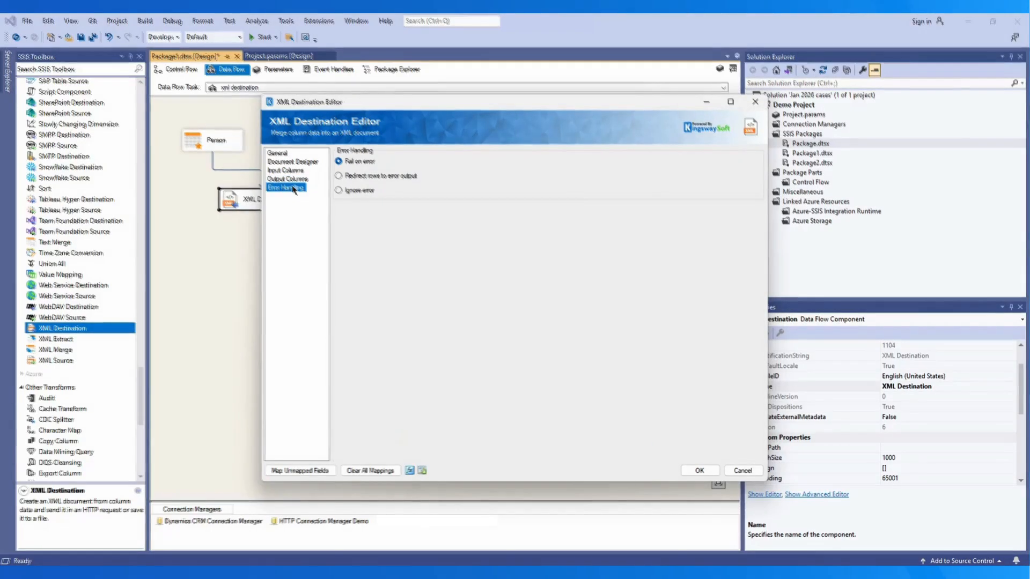
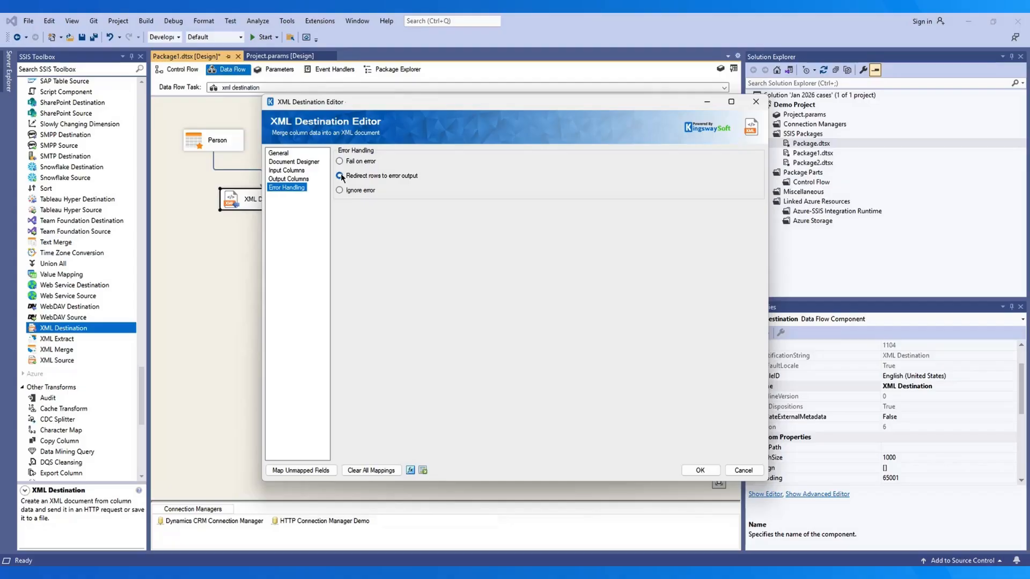
pyautogui.click(340, 176)
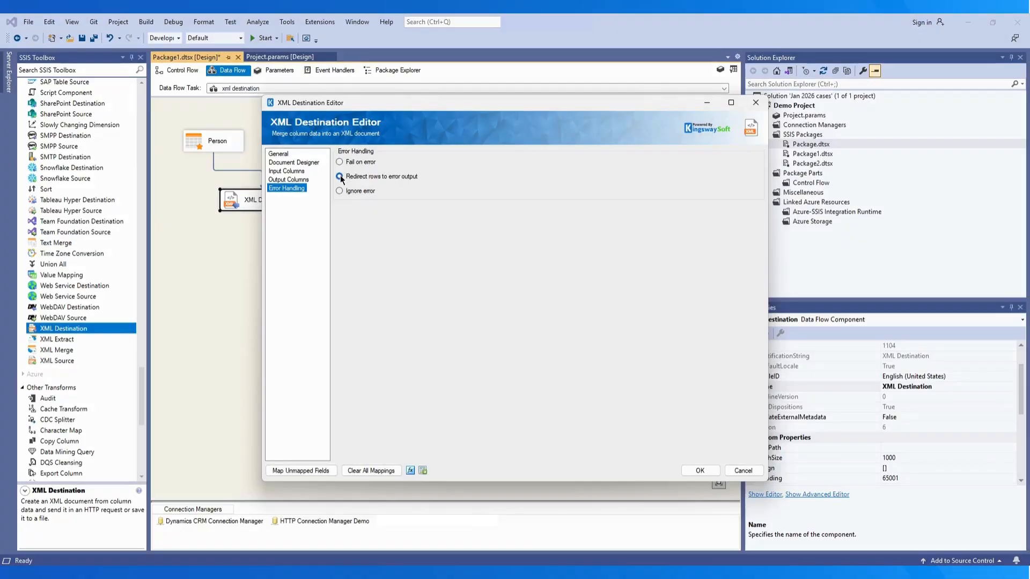
pyautogui.click(700, 470)
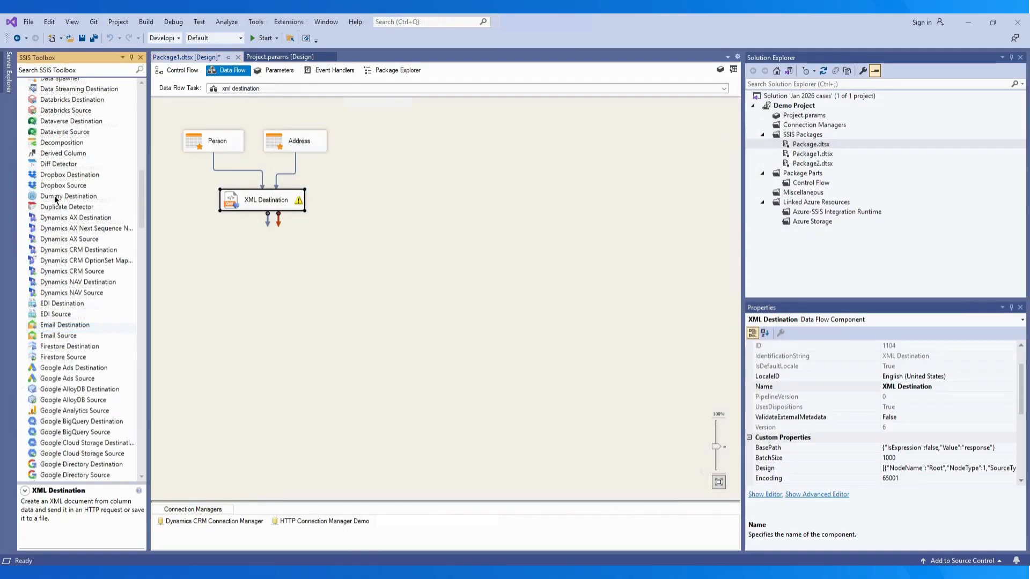
# Add a Dummy Destination below the XML Destination and connect the XML Destination's default output to it.
pyautogui.click(191, 259)
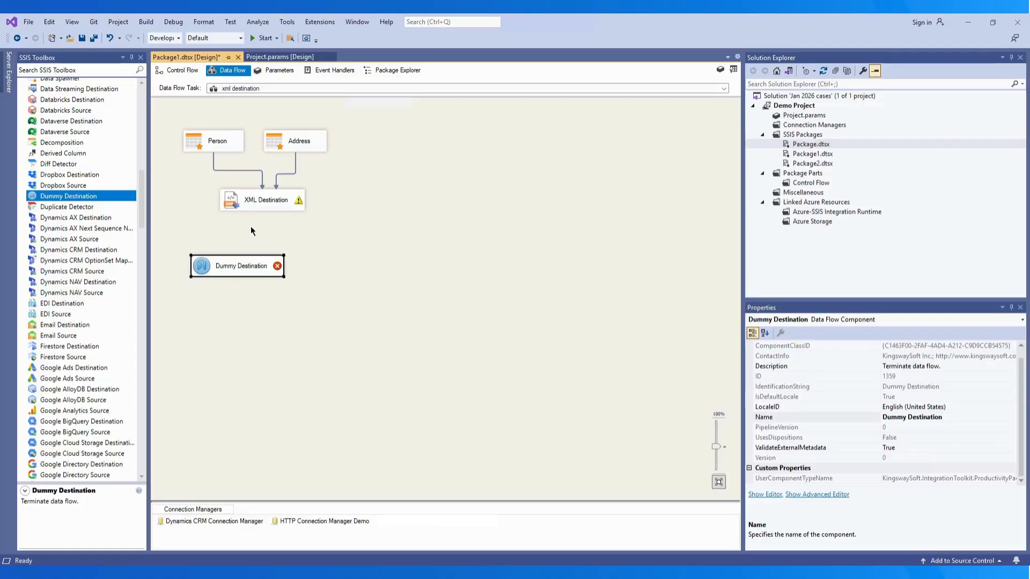
pyautogui.click(259, 203)
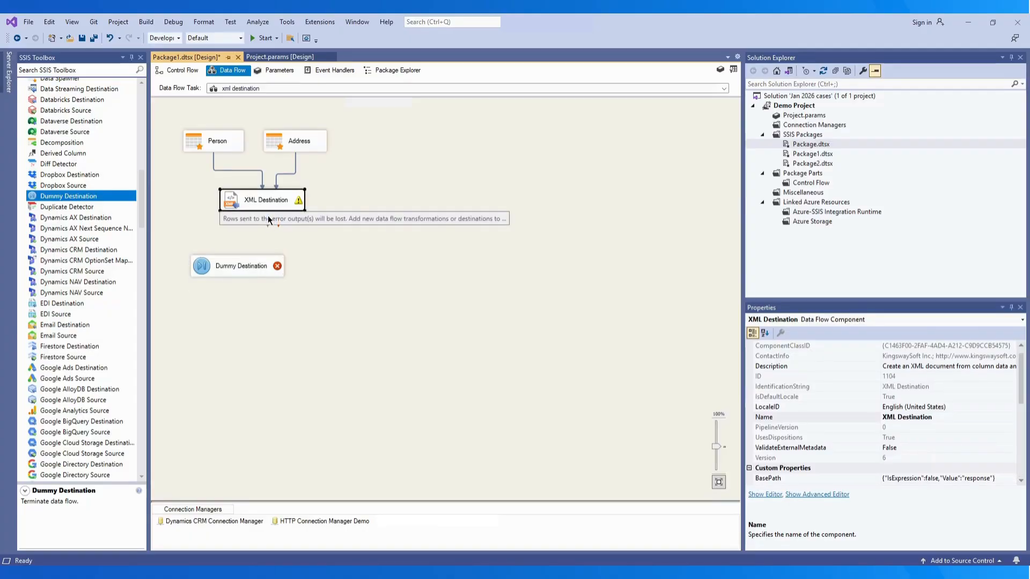
pyautogui.moveTo(268, 220); pyautogui.dragTo(239, 268)
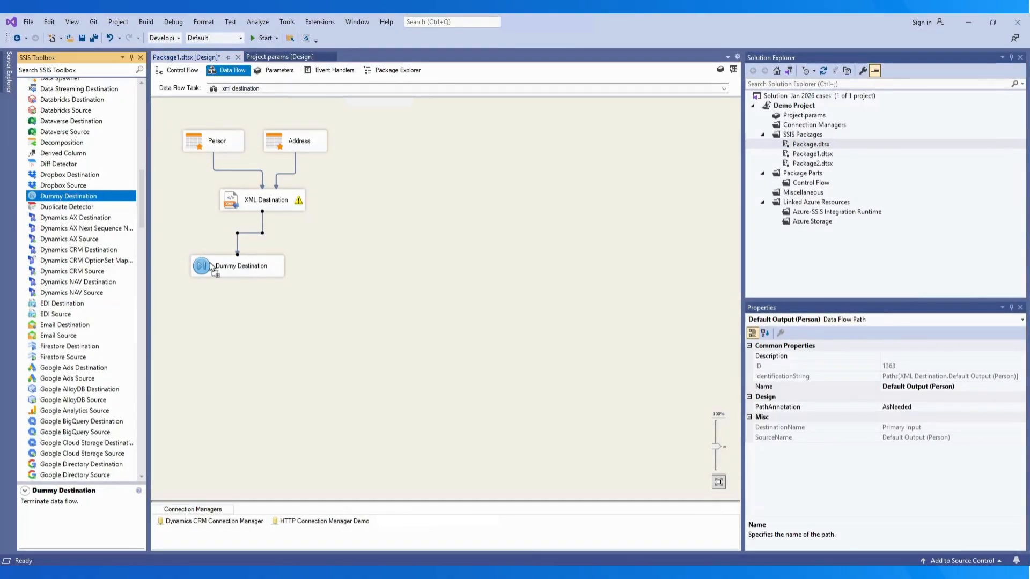
# Add a second Dummy Destination and connect the XML Destination's Error Output (Person) to its Primary Input, keeping the error output configuration.
pyautogui.moveTo(302, 265); pyautogui.dragTo(303, 266)
pyautogui.click(273, 204)
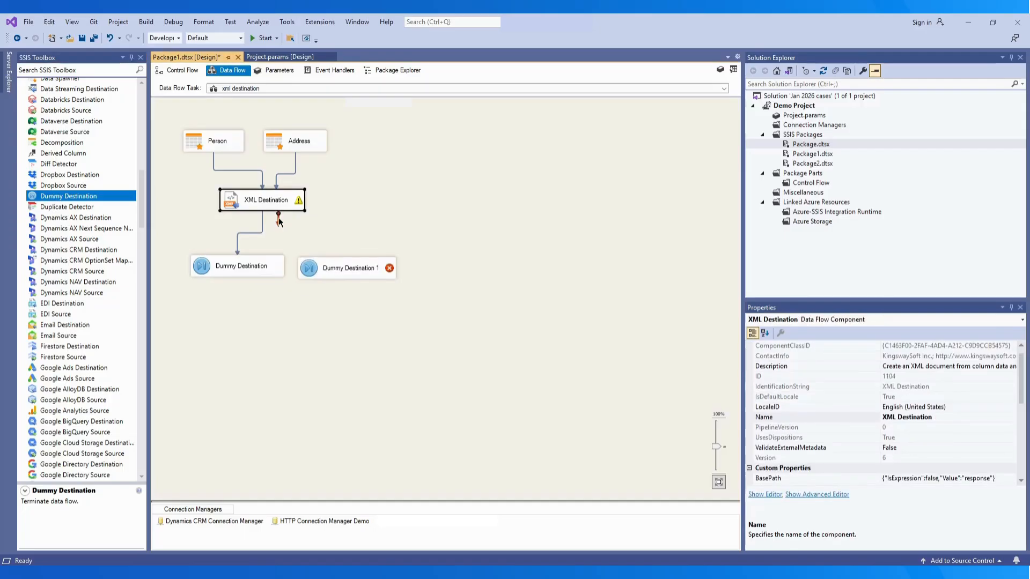
pyautogui.moveTo(277, 220); pyautogui.dragTo(334, 269)
pyautogui.click(449, 296)
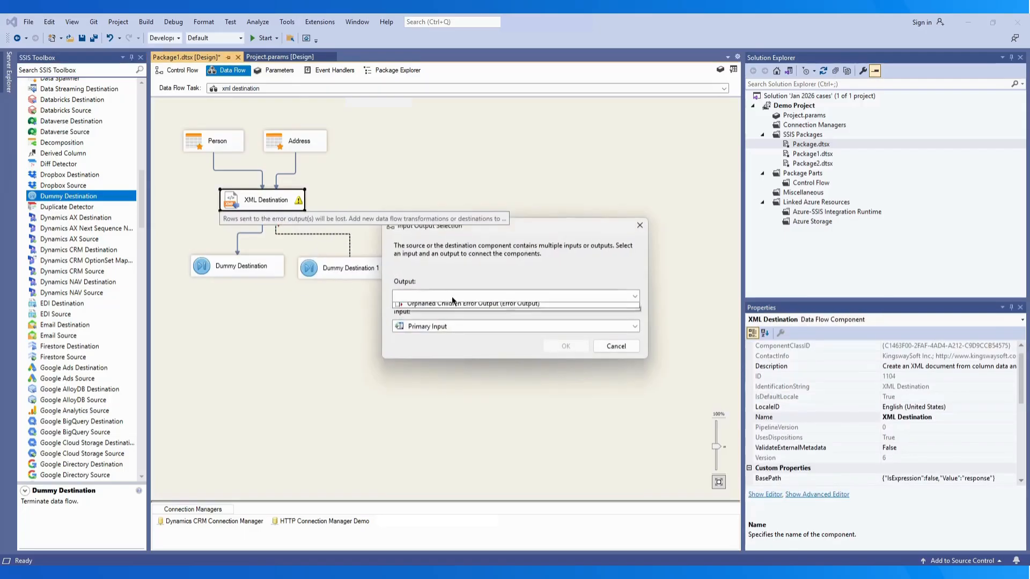
pyautogui.click(450, 307)
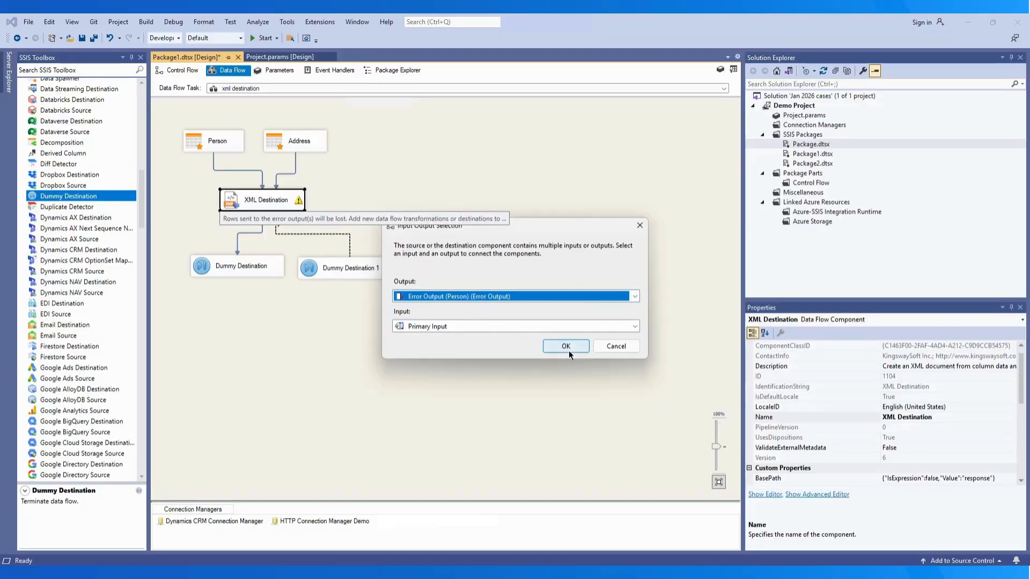
pyautogui.click(566, 346)
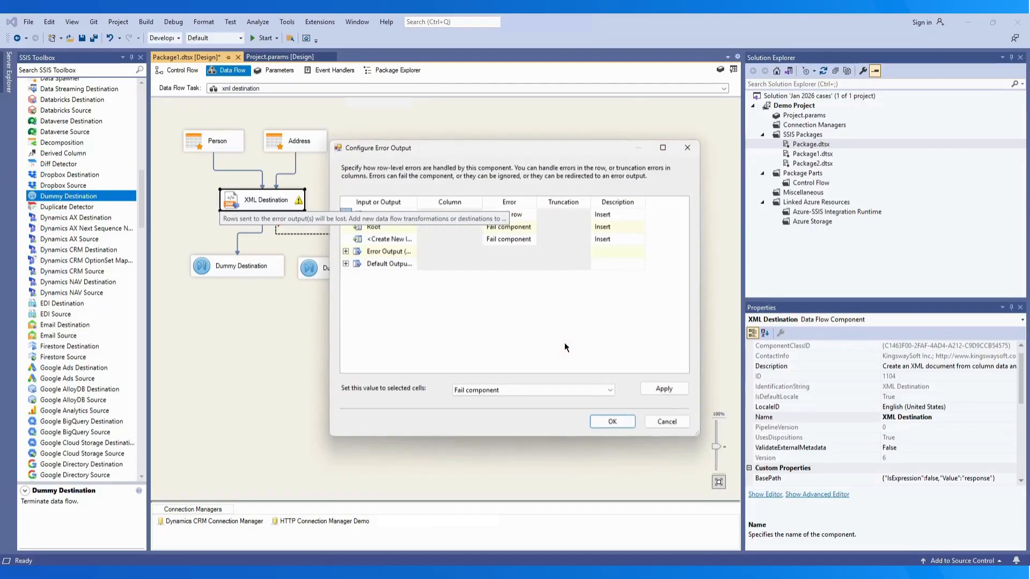
pyautogui.click(614, 422)
# Add a third Dummy Destination and connect the XML Destination's Orphaned Children Error Output to it.
pyautogui.moveTo(68, 196); pyautogui.dragTo(425, 251)
pyautogui.click(283, 205)
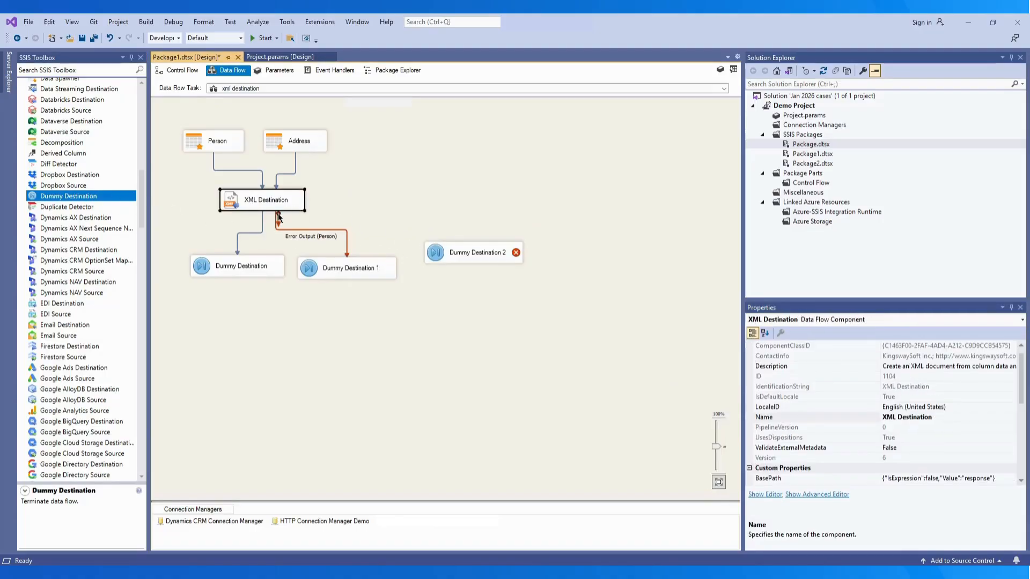
pyautogui.moveTo(350, 221); pyautogui.dragTo(470, 250)
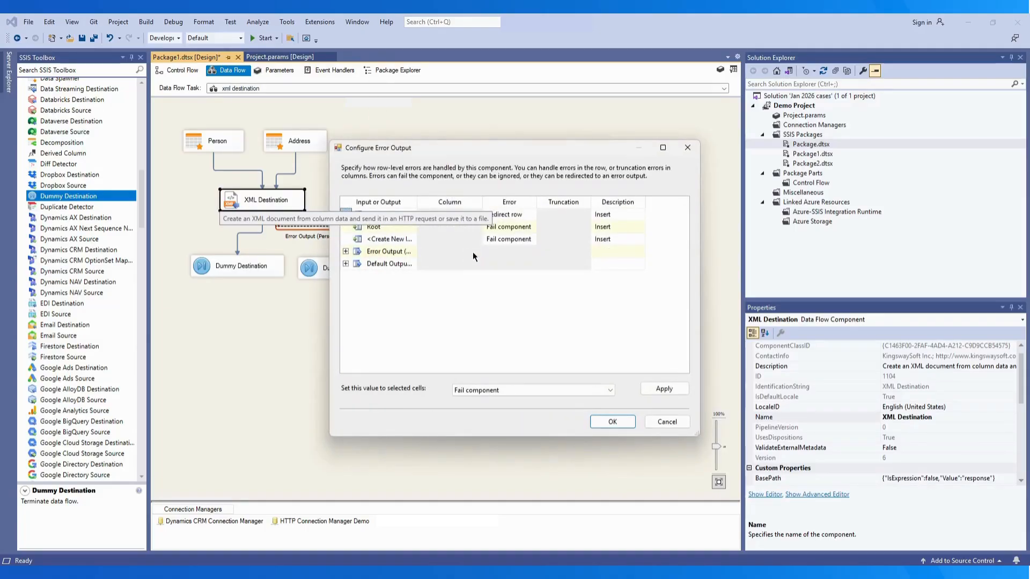
pyautogui.click(607, 420)
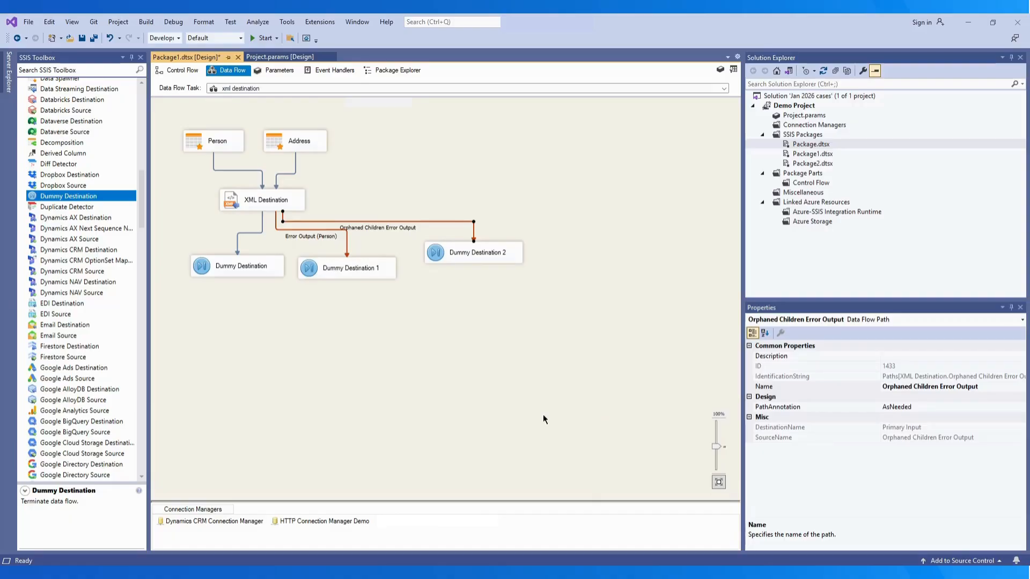
# Examine the column metadata of the Error Output (Person) path, widening the Name column to read it.
pyautogui.doubleClick(304, 232)
pyautogui.click(365, 200)
pyautogui.moveTo(470, 204); pyautogui.dragTo(524, 206)
pyautogui.click(628, 435)
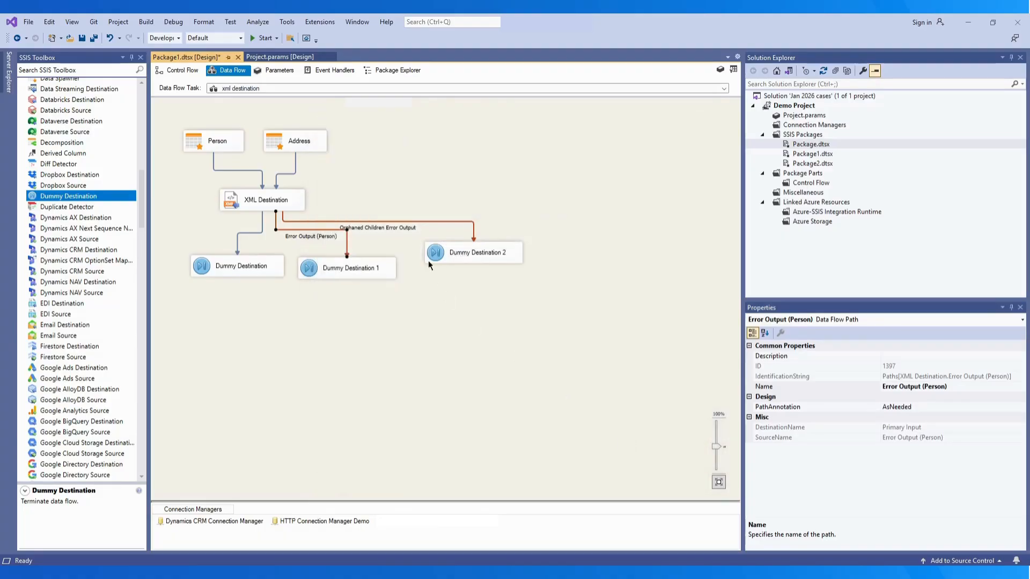
# Examine the column metadata of the Orphaned Children Error Output path with a wider Name column.
pyautogui.doubleClick(371, 204)
pyautogui.click(372, 202)
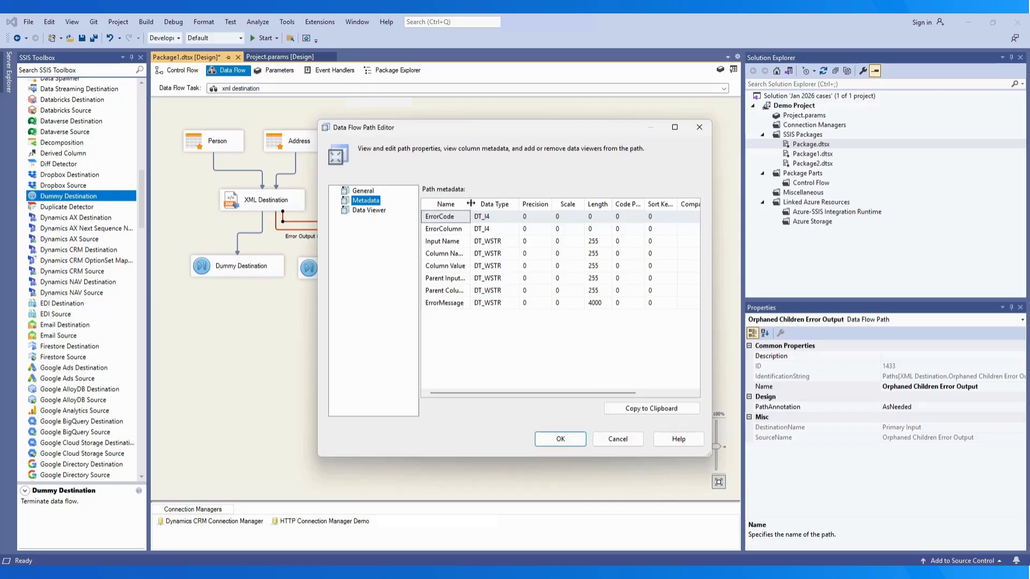
pyautogui.moveTo(470, 205); pyautogui.dragTo(502, 207)
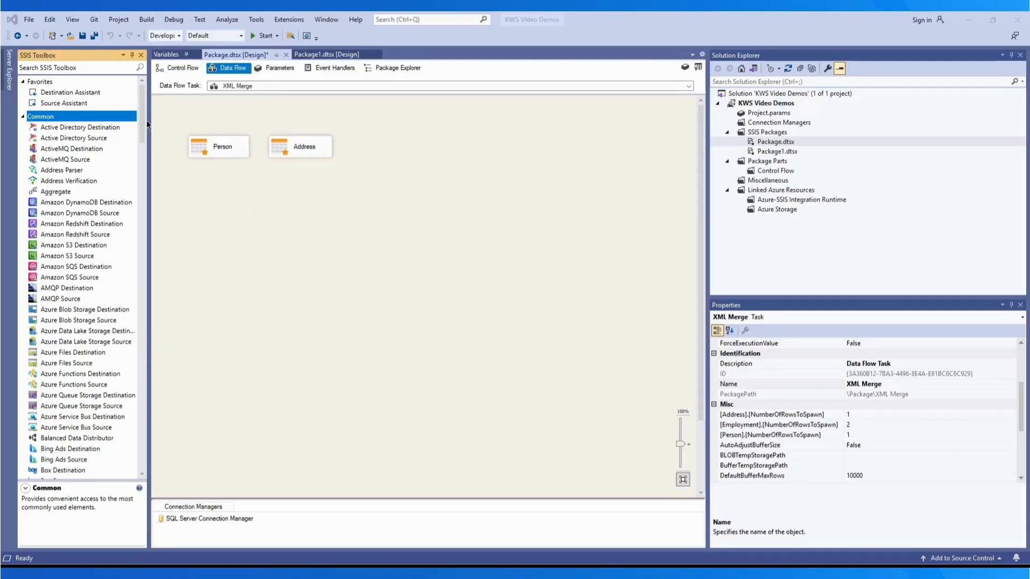
# Add an XML Merge component below the Person source and open its editor.
pyautogui.moveTo(144, 116); pyautogui.dragTo(147, 398)
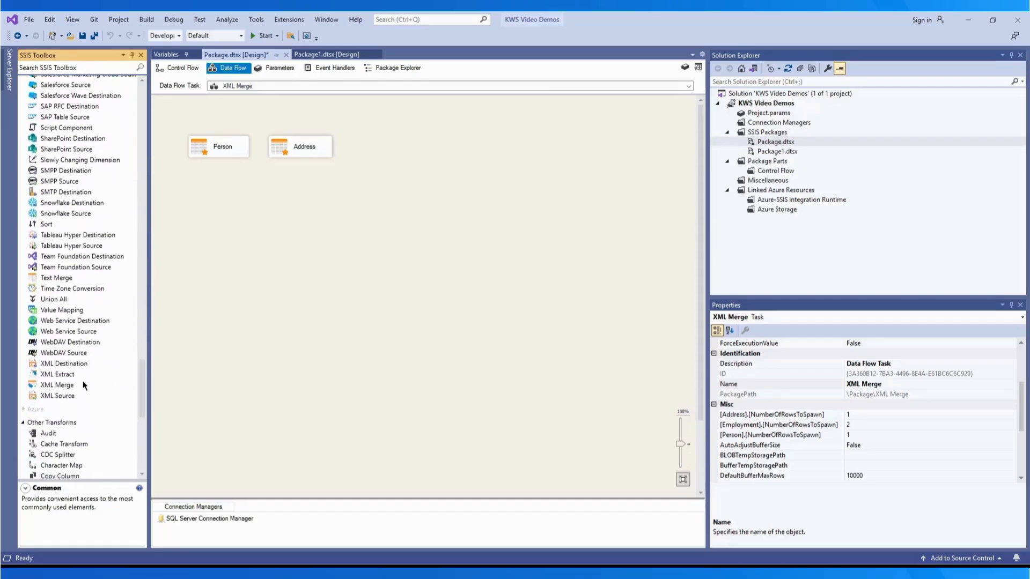
pyautogui.moveTo(63, 387); pyautogui.dragTo(222, 196)
pyautogui.doubleClick(257, 204)
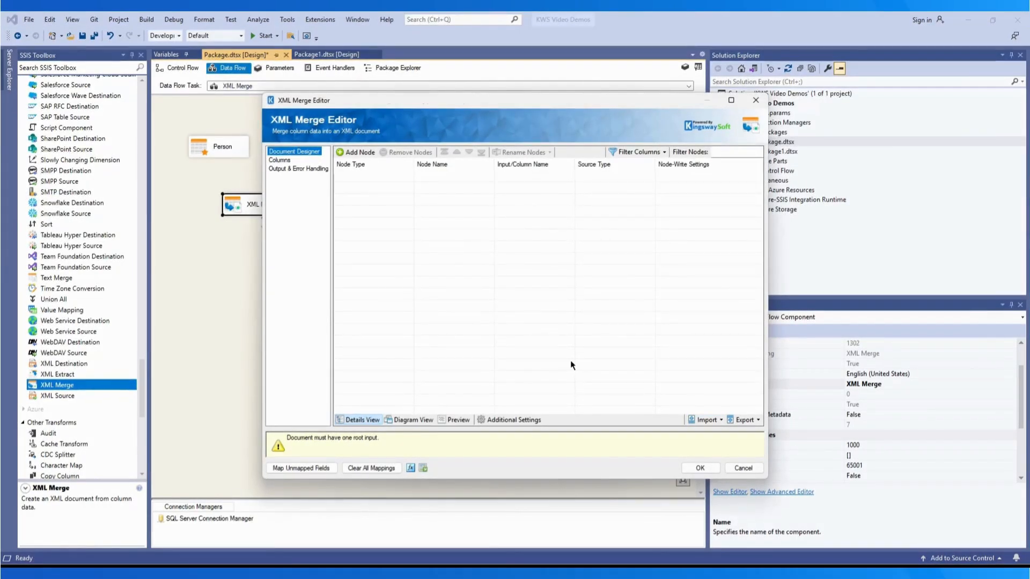
# Import the XML Merge document design from the local XML file Example.xml.
pyautogui.click(707, 420)
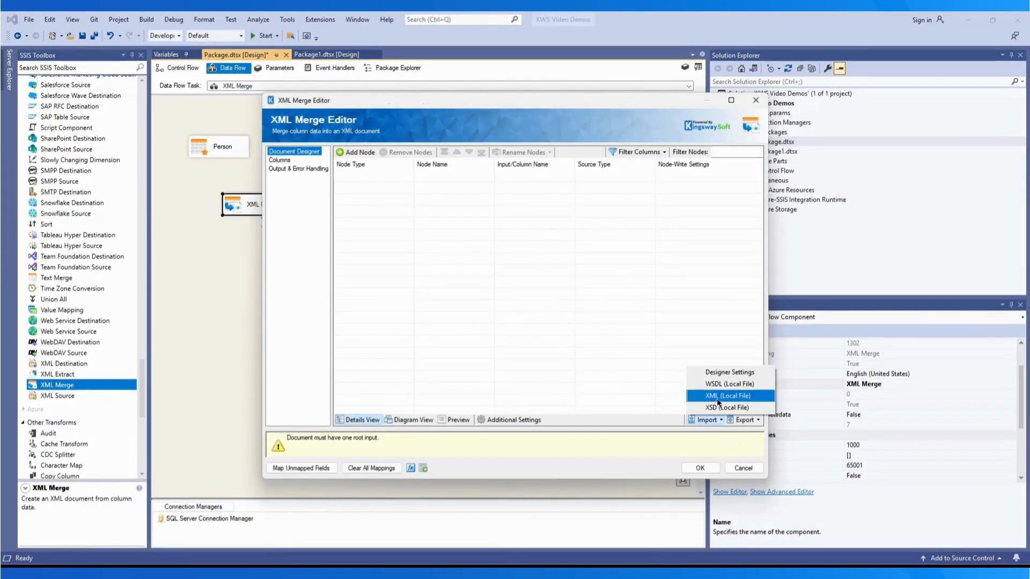
pyautogui.click(718, 401)
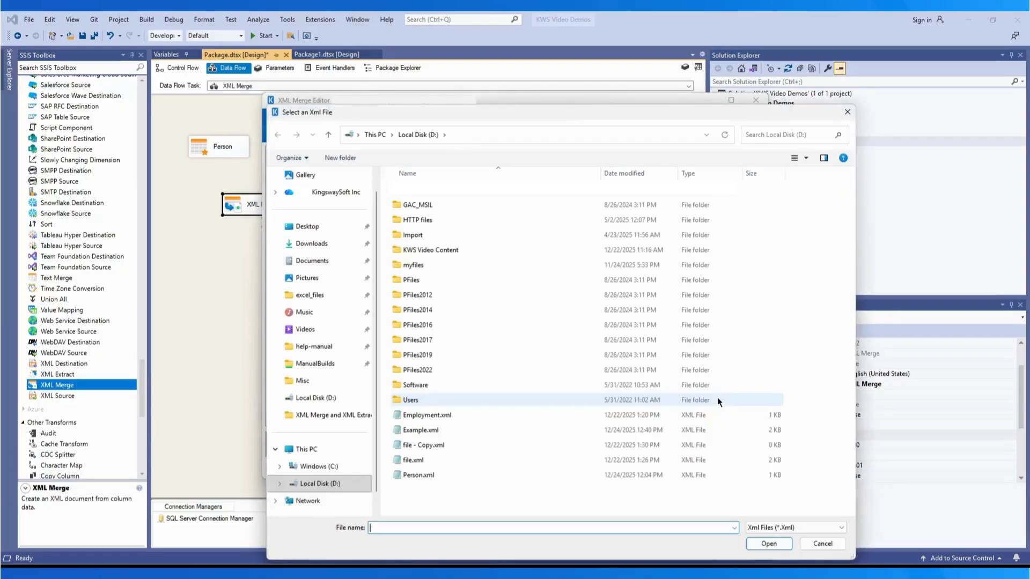
pyautogui.doubleClick(421, 430)
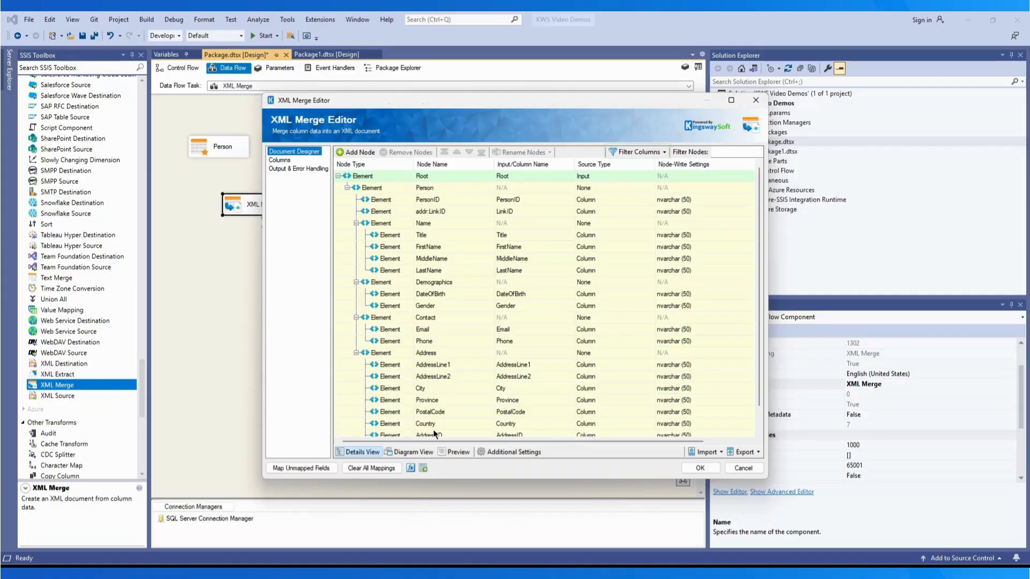
# Show all columns in the document designer and widen the XML Merge Editor to fit them.
pyautogui.click(662, 154)
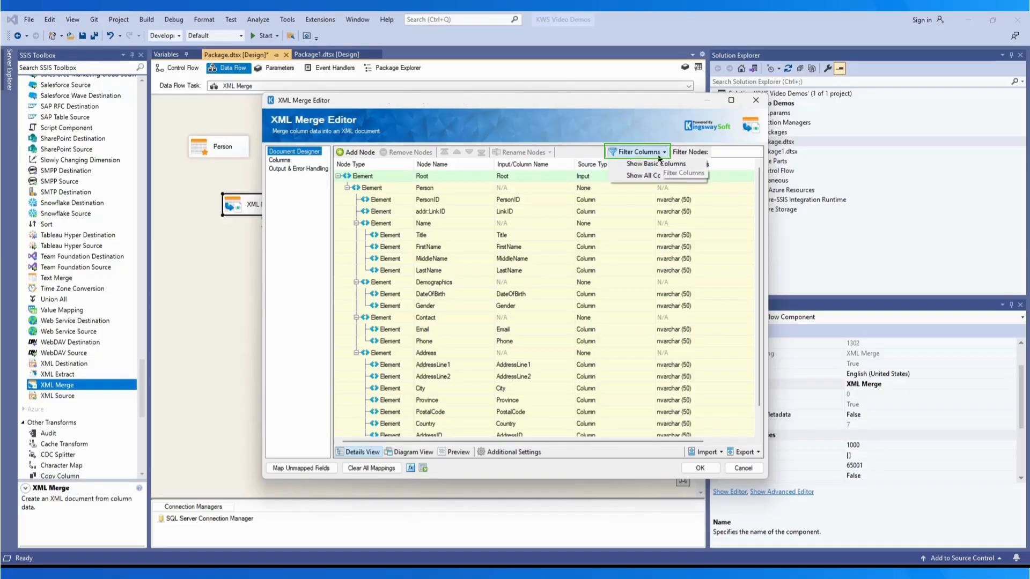
pyautogui.click(649, 174)
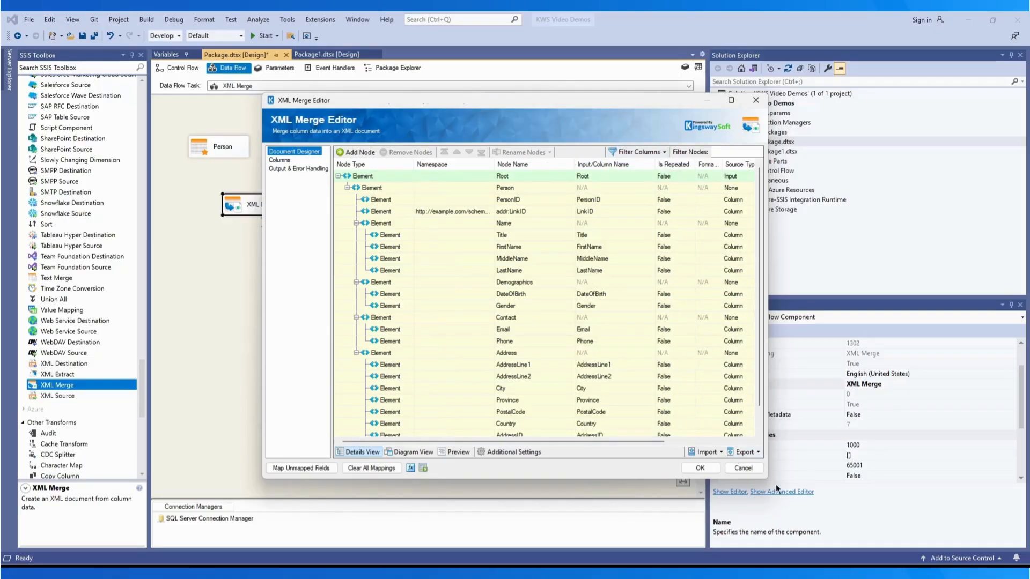
pyautogui.moveTo(768, 463); pyautogui.dragTo(934, 452)
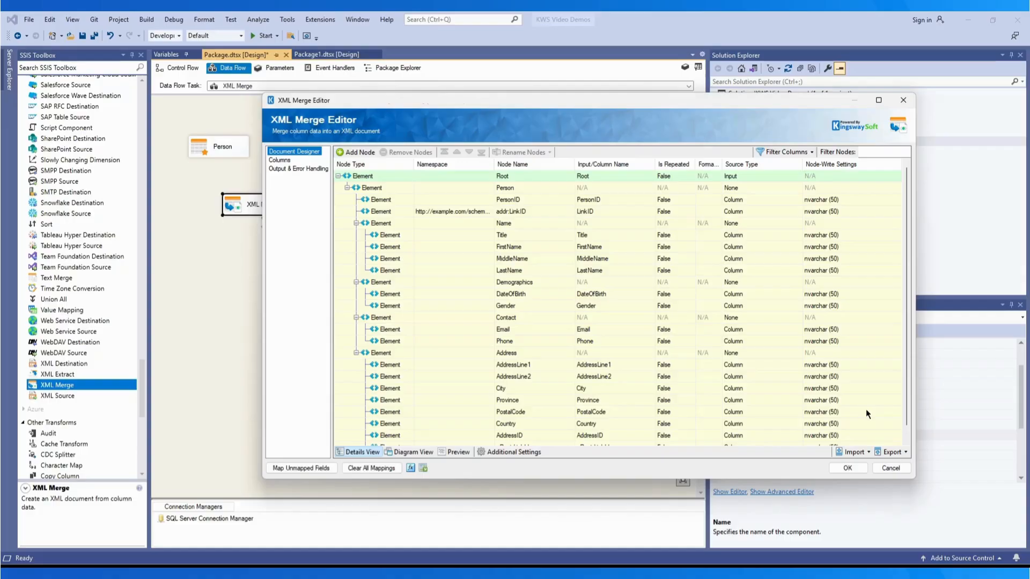
# Change the source type of the Address element to Input.
pyautogui.click(749, 353)
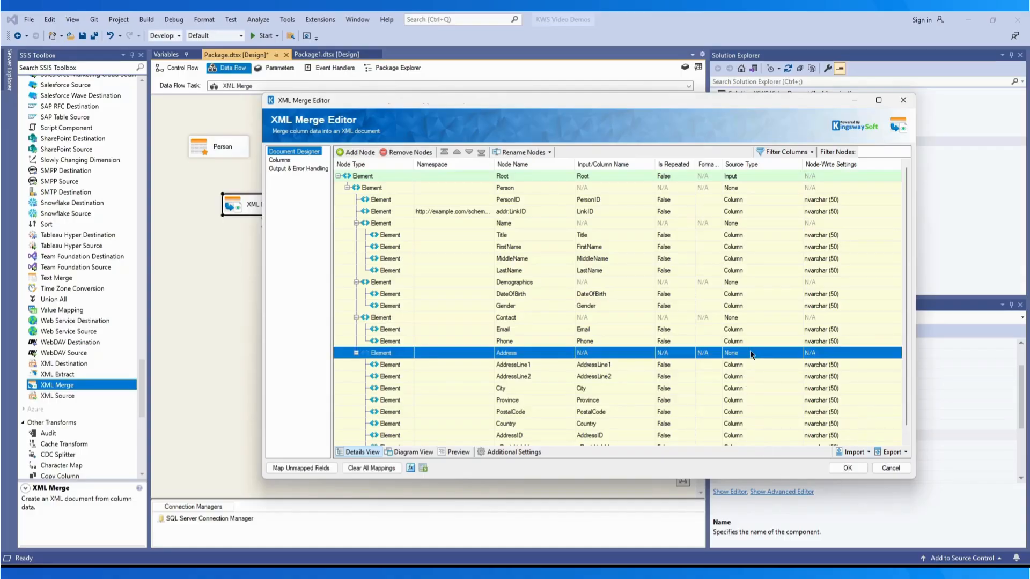
pyautogui.click(754, 352)
pyautogui.click(751, 362)
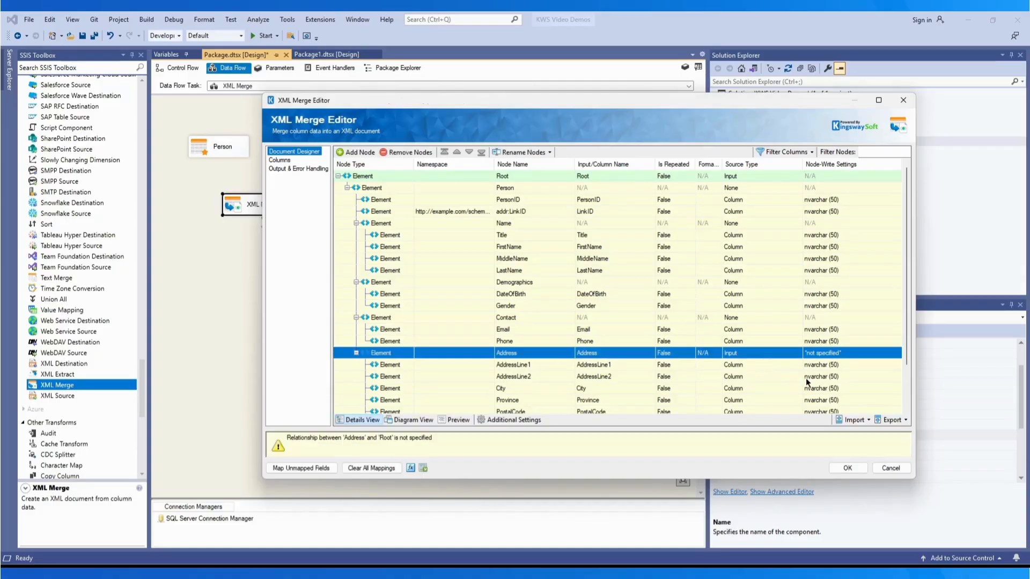
# Relate the Address input's _Root.LinkId field to the Root input's LinkID field and apply the XML Merge design.
pyautogui.click(820, 353)
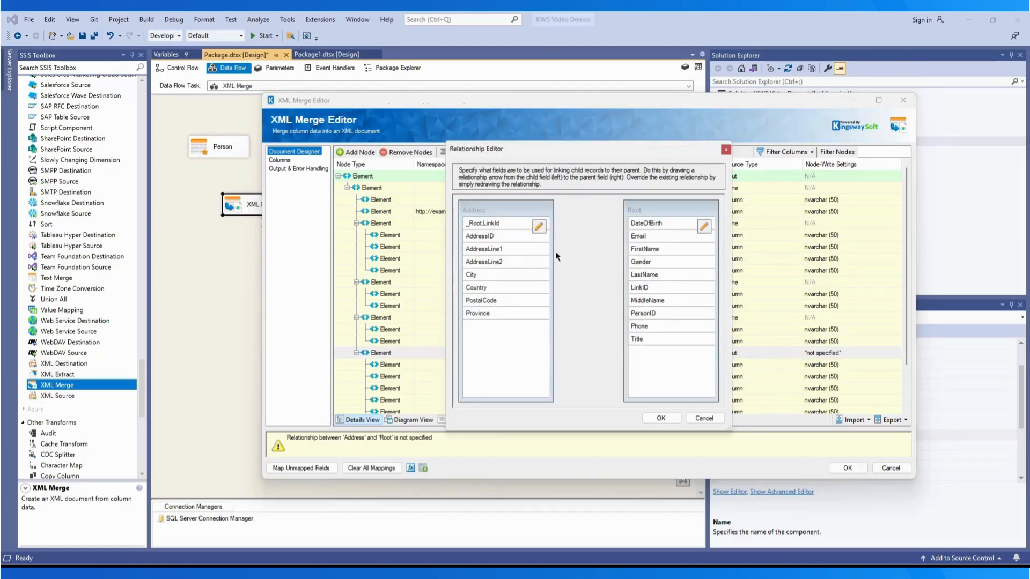
pyautogui.moveTo(529, 224); pyautogui.dragTo(637, 293)
pyautogui.click(661, 418)
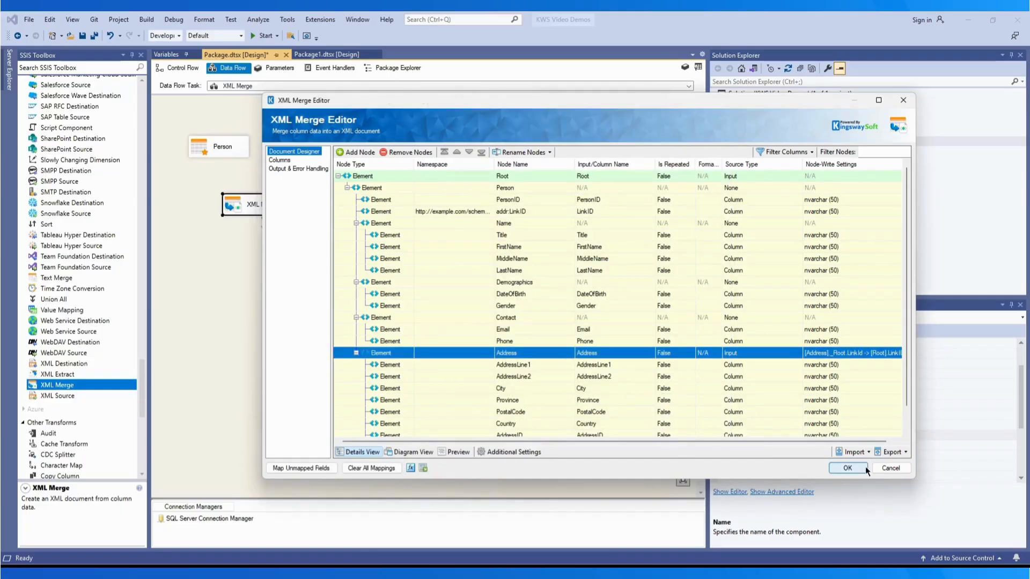
pyautogui.click(848, 467)
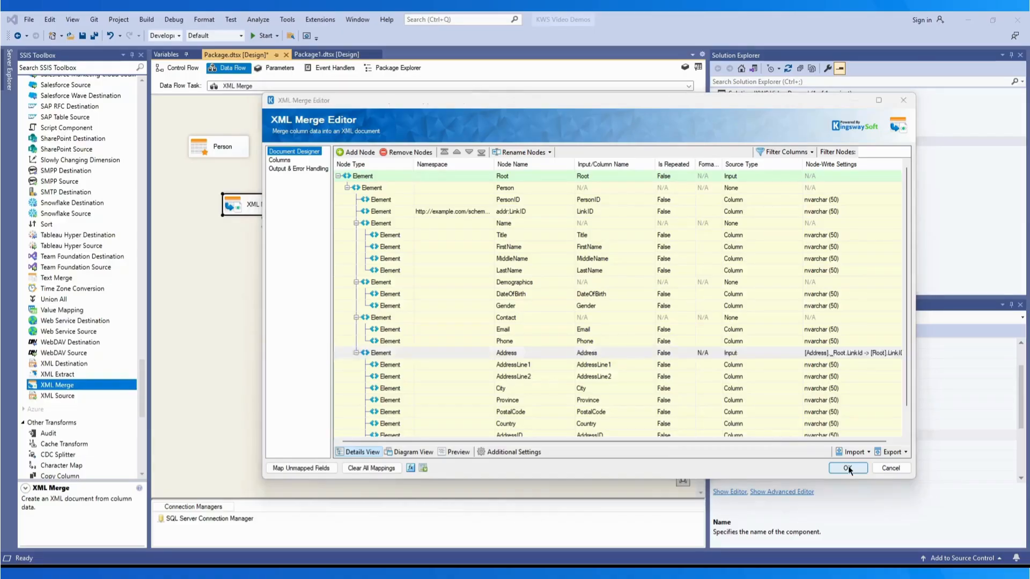
# Connect the Person source's Default Output to the Root input of the XML Merge component.
pyautogui.click(227, 156)
pyautogui.moveTo(223, 161); pyautogui.dragTo(247, 203)
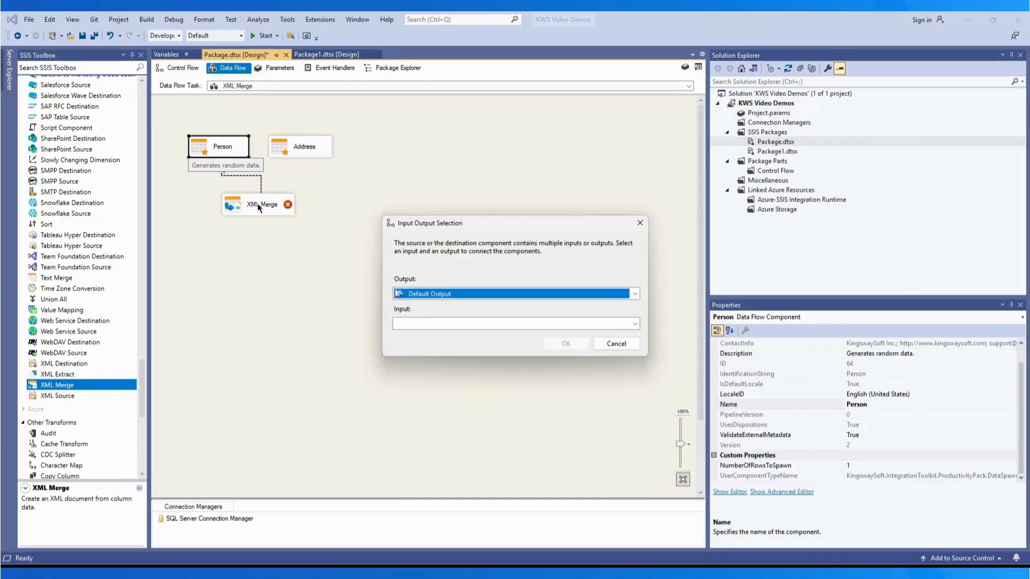
pyautogui.click(458, 325)
pyautogui.click(458, 336)
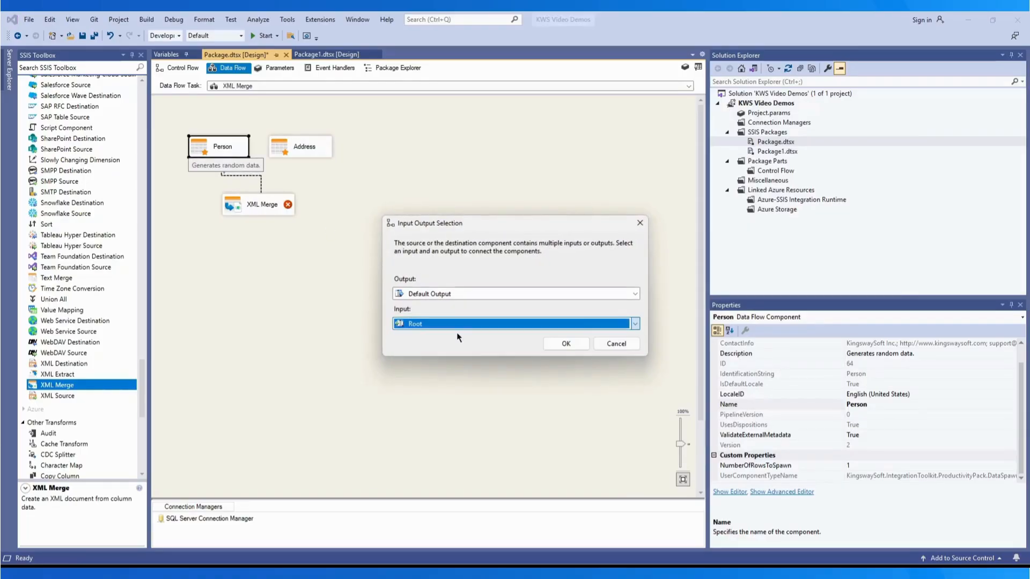
pyautogui.click(566, 344)
# Connect the Address source's Default Output to the Address input of the XML Merge component.
pyautogui.click(314, 151)
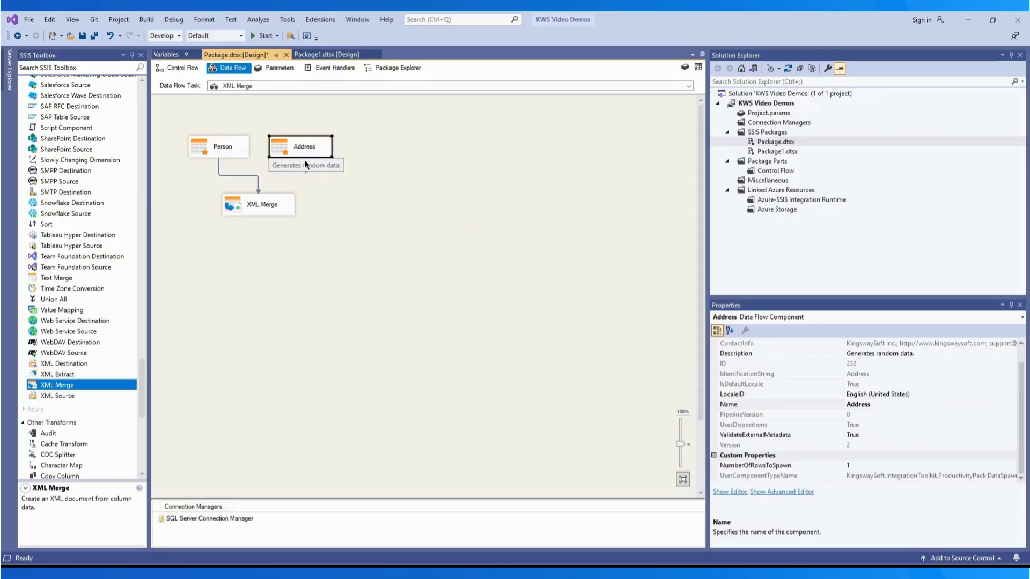
pyautogui.moveTo(305, 163); pyautogui.dragTo(280, 203)
pyautogui.click(460, 325)
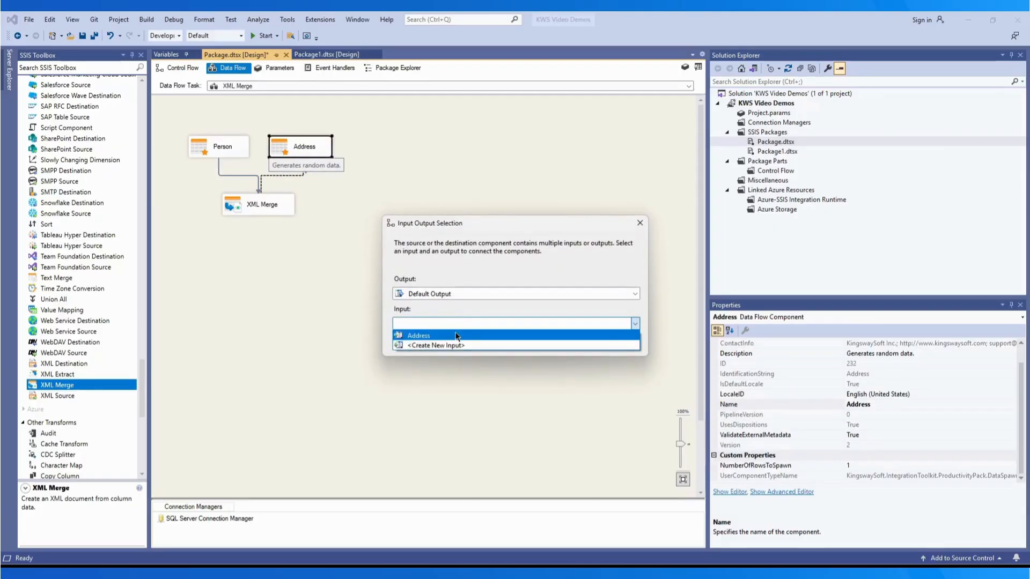
pyautogui.click(474, 335)
pyautogui.click(563, 345)
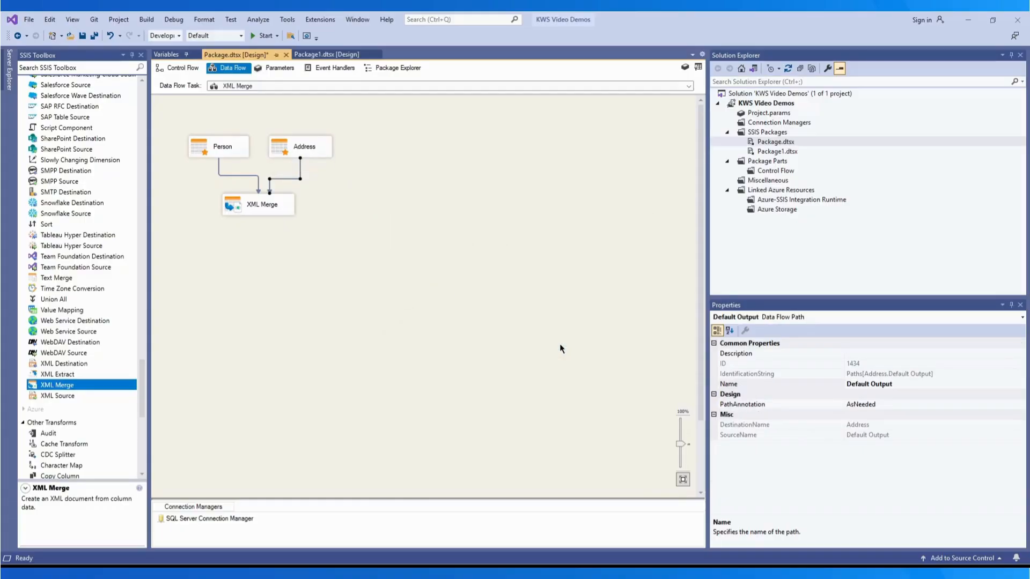
# Review the XML Merge component's input relationship diagram, the Address input's columns and the preview of the generated XML document.
pyautogui.doubleClick(258, 205)
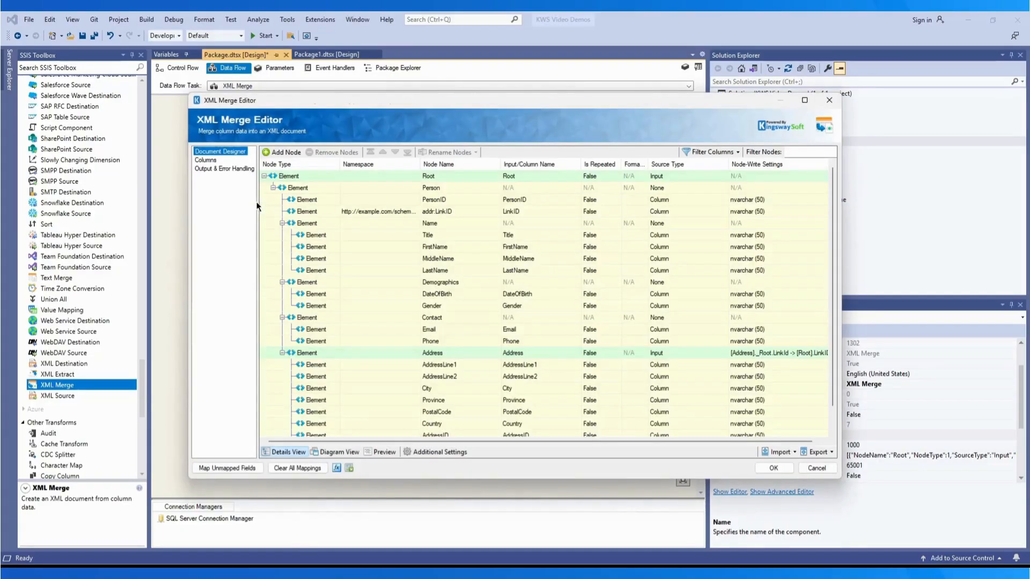
pyautogui.click(337, 454)
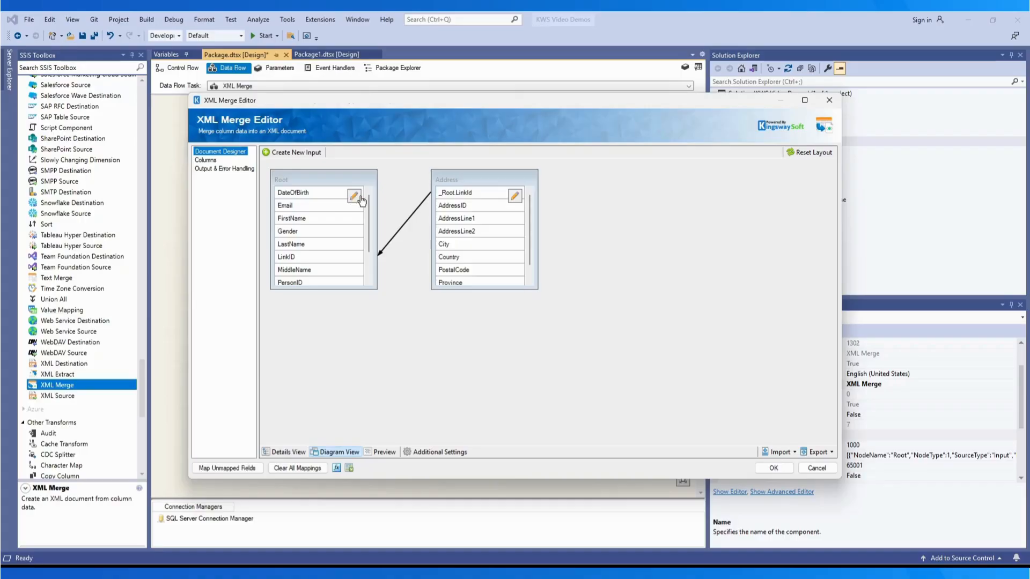
pyautogui.click(514, 196)
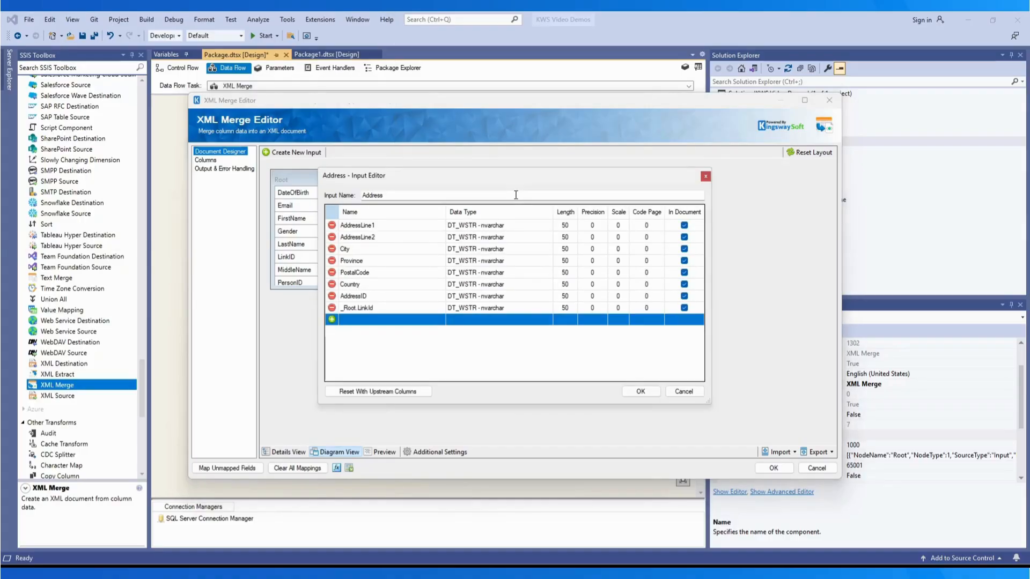
pyautogui.click(641, 392)
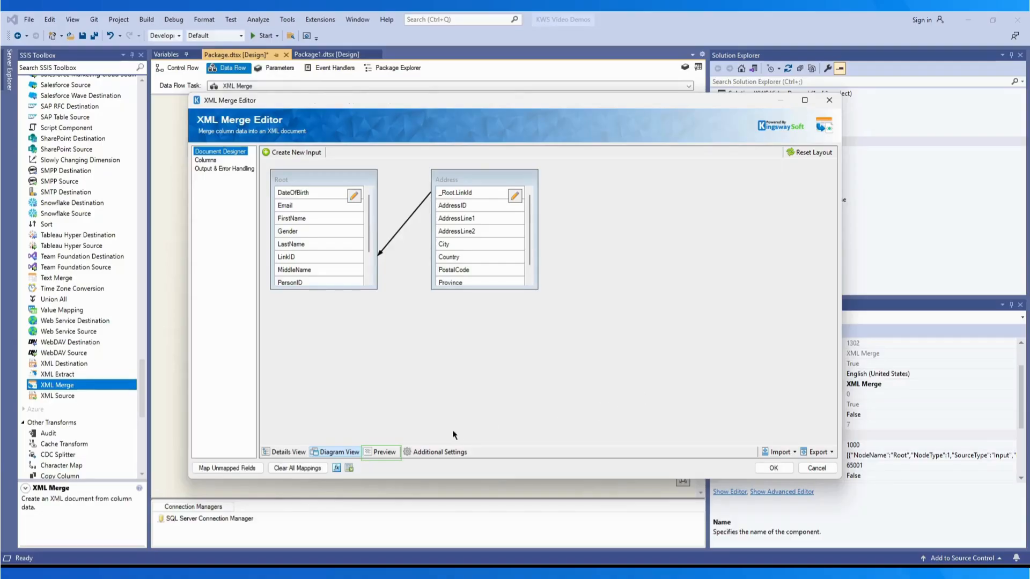
pyautogui.click(383, 452)
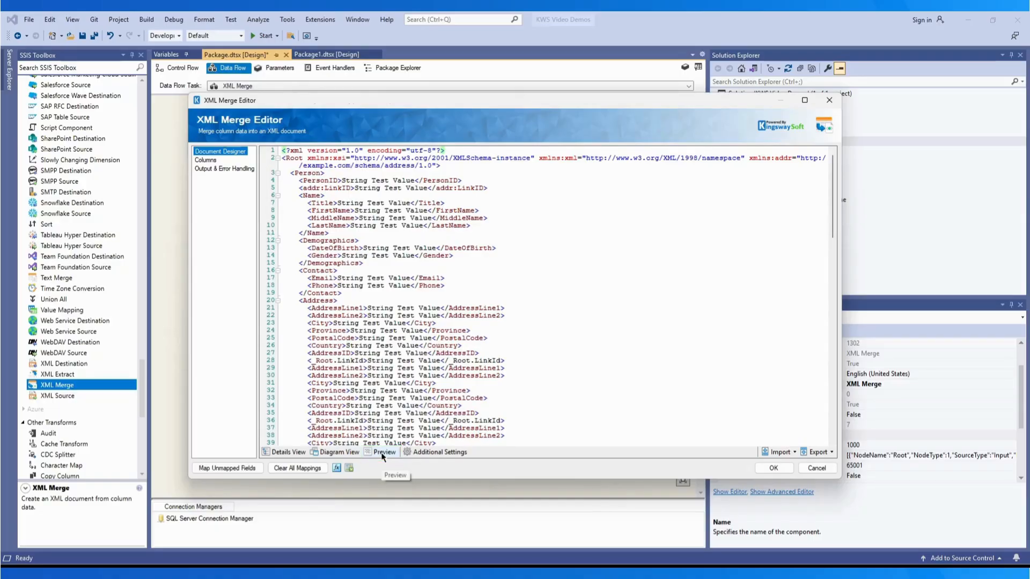
# Examine the additional settings of the XML Merge document, including the Value Null Mode choices and the Hide Declaration option.
pyautogui.click(428, 453)
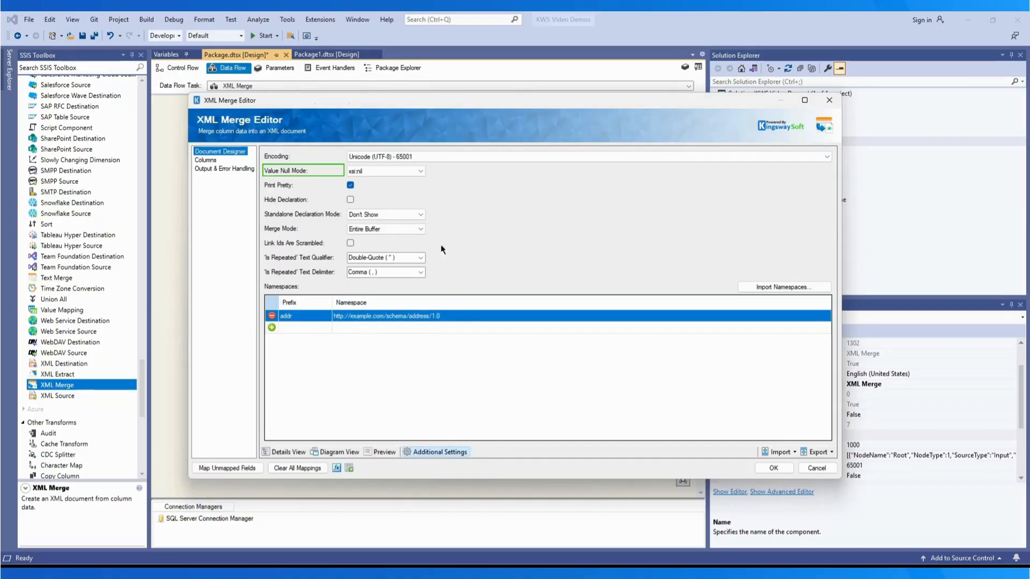
pyautogui.click(421, 171)
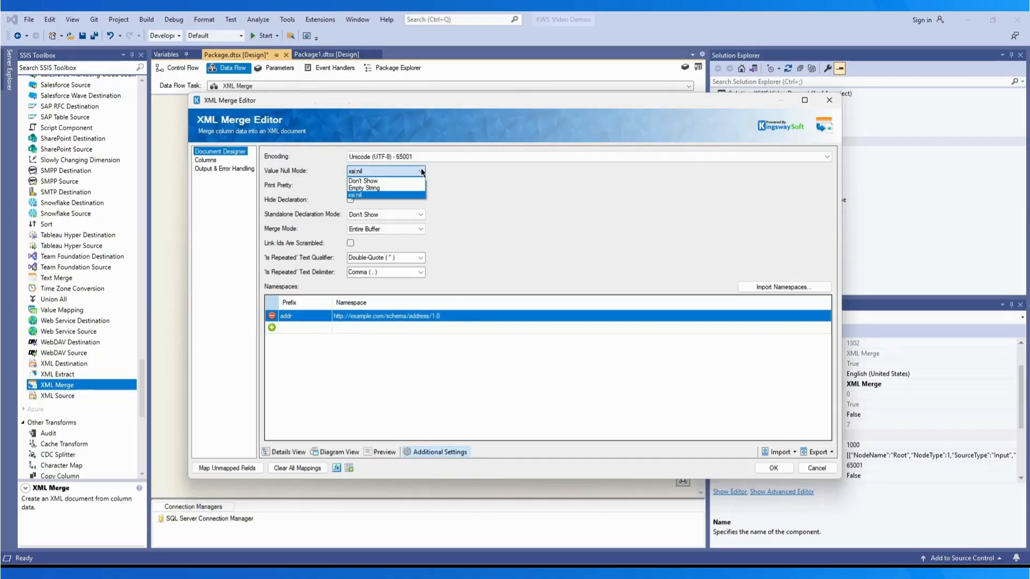
pyautogui.click(422, 172)
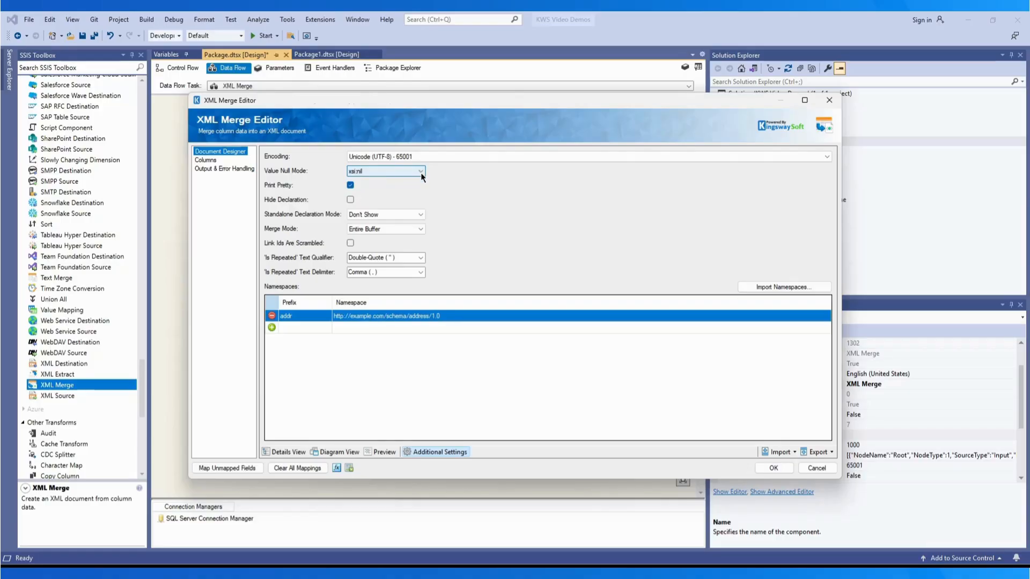
pyautogui.click(351, 200)
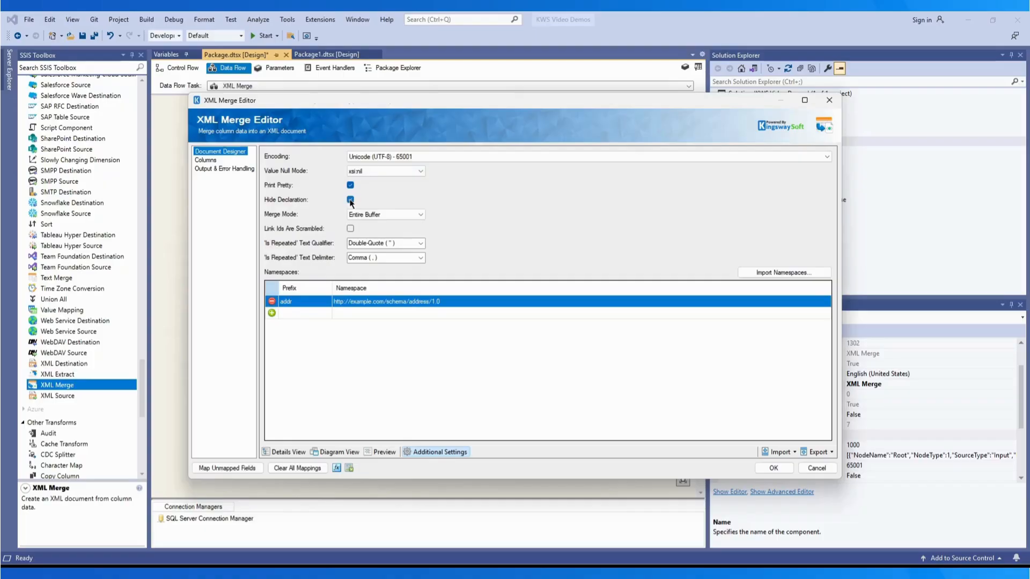
pyautogui.click(350, 199)
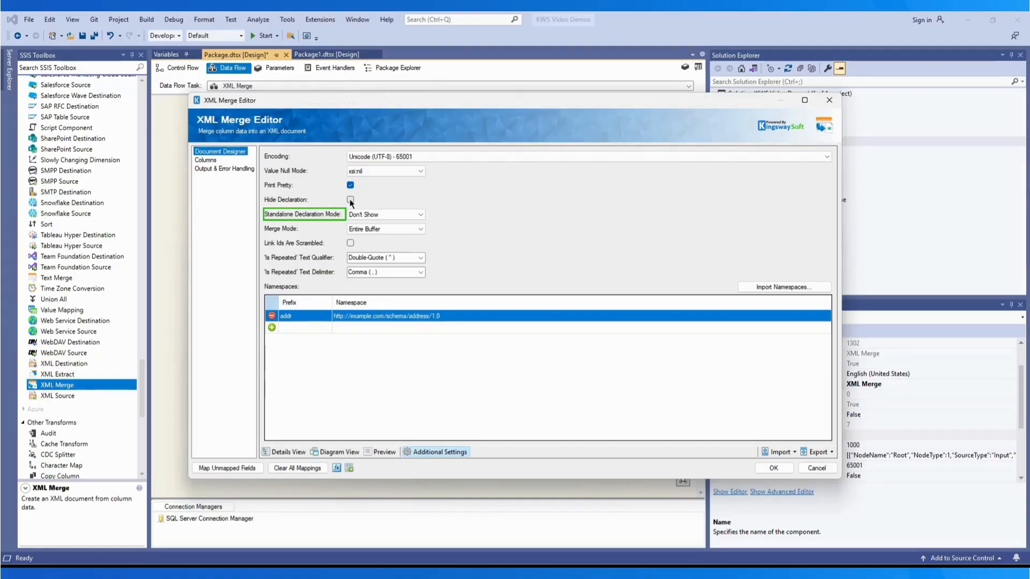
# Set the Merge Mode to Every Batch and remove the addr namespace from the XML Merge document.
pyautogui.click(421, 230)
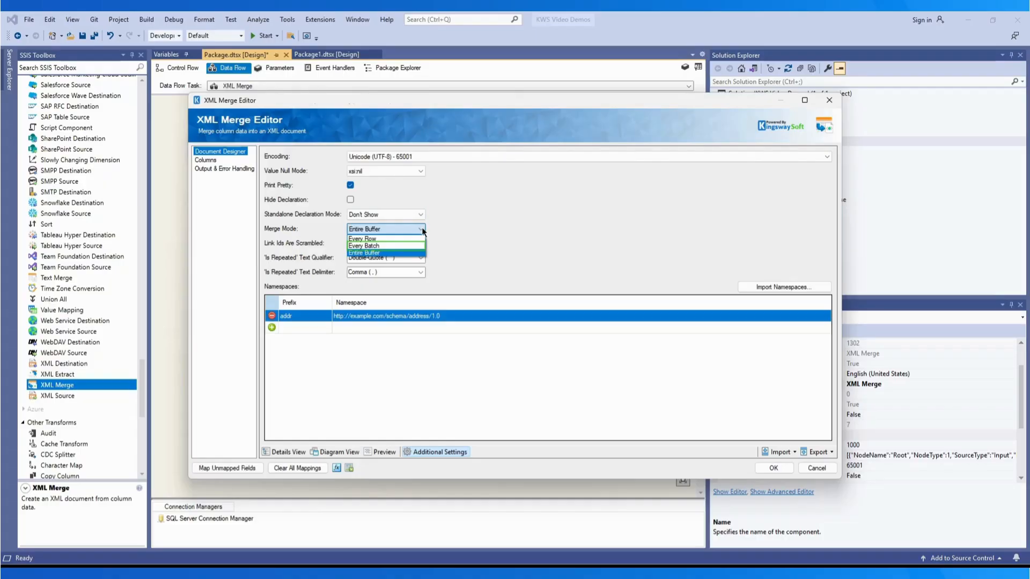
pyautogui.click(403, 246)
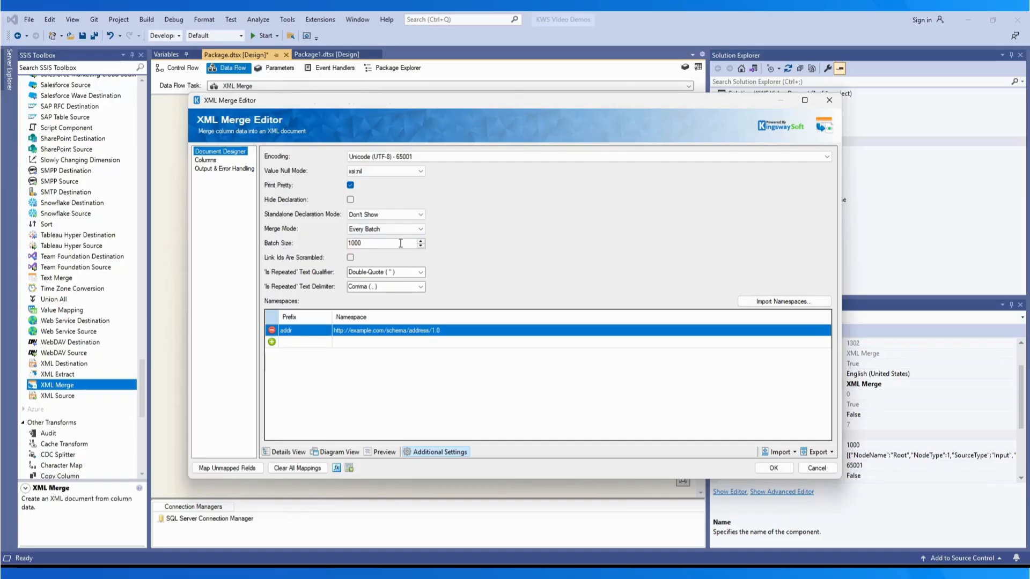
pyautogui.moveTo(387, 243); pyautogui.dragTo(347, 243)
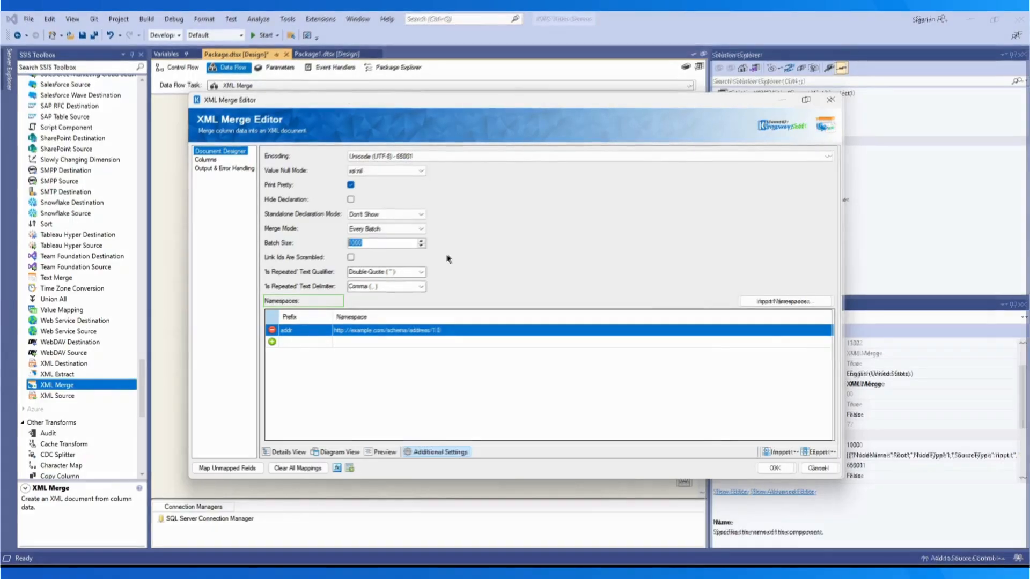
pyautogui.click(272, 330)
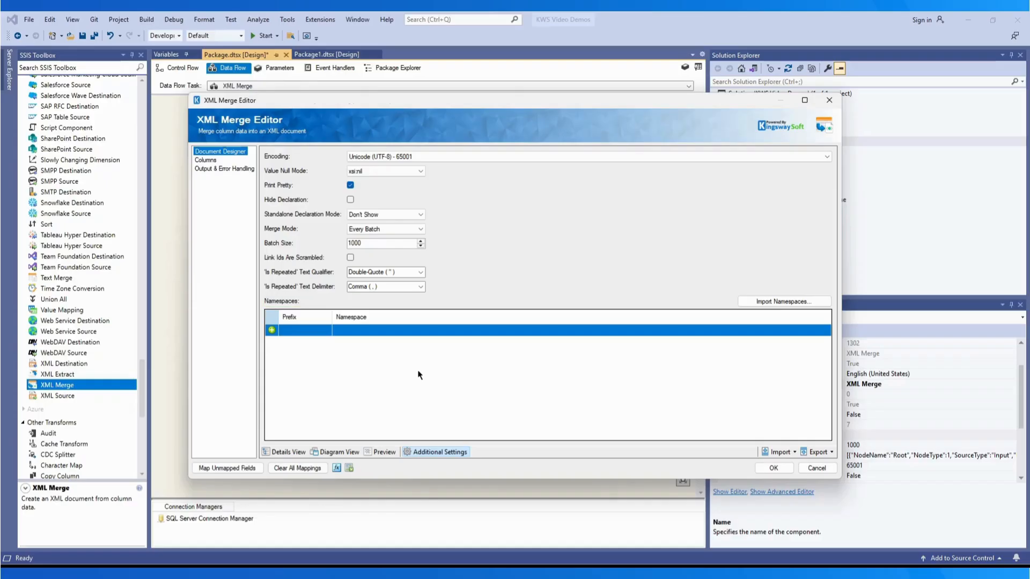
# Review the XML Merge column mappings of the Root input and the Address input.
pyautogui.click(206, 161)
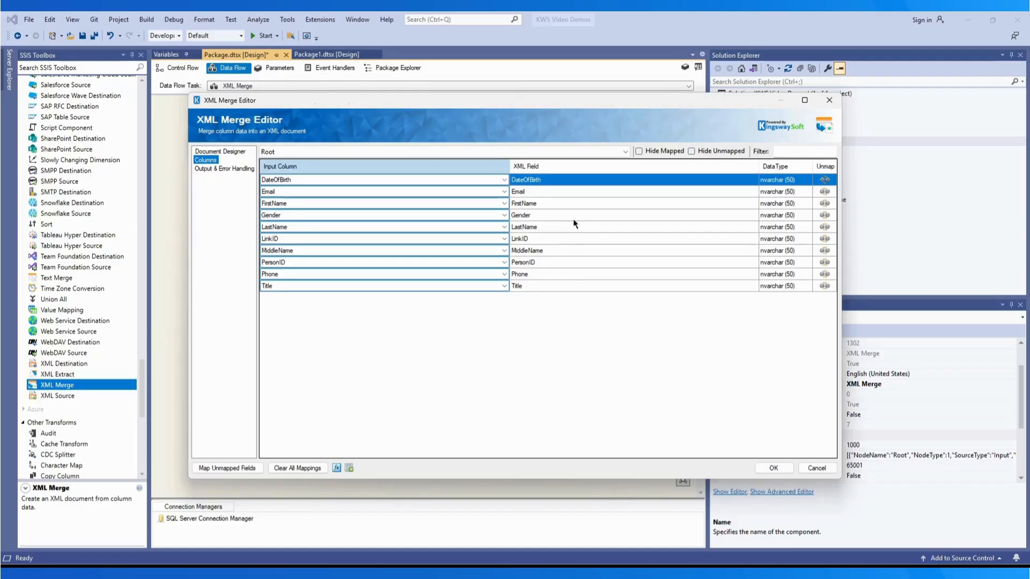
pyautogui.click(623, 151)
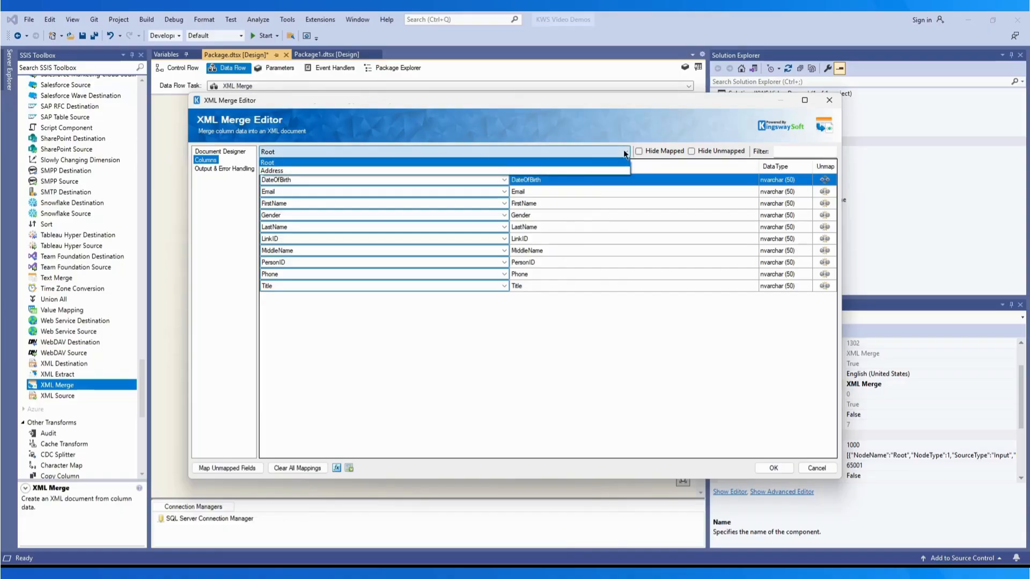
pyautogui.click(564, 172)
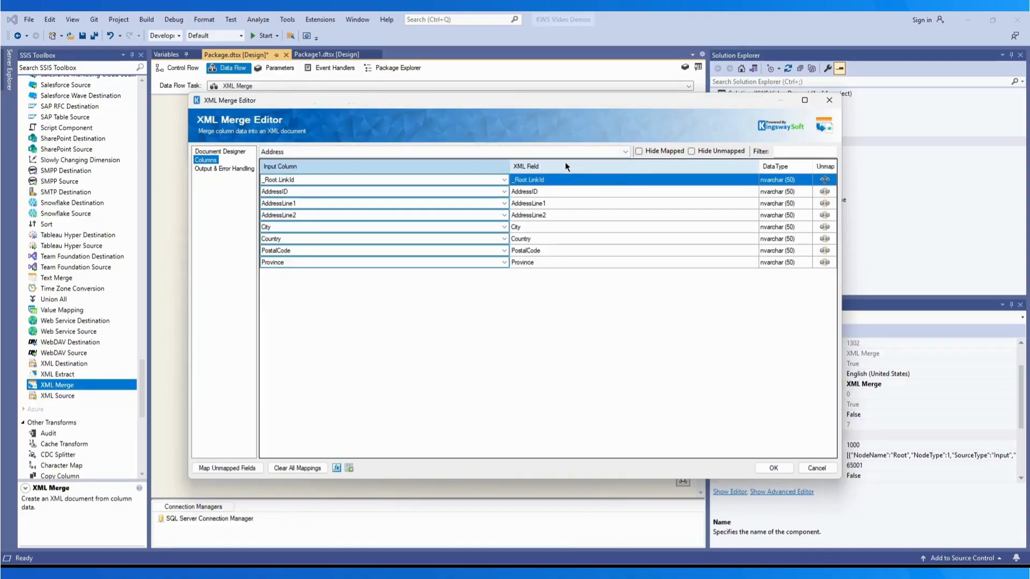
# Set the XML Merge error handling to redirect rows to error output and apply the component's configuration.
pyautogui.click(222, 169)
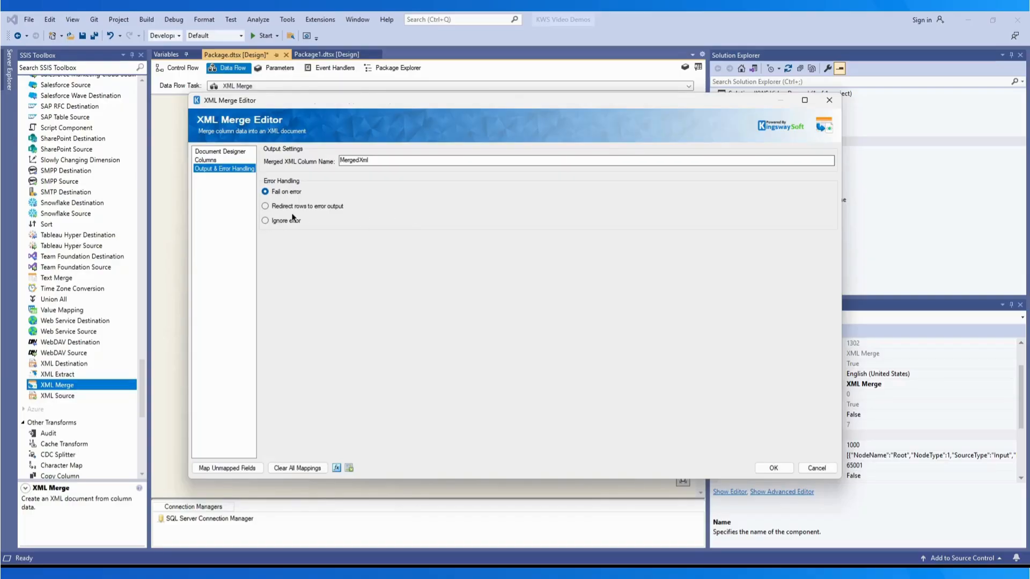
pyautogui.click(267, 206)
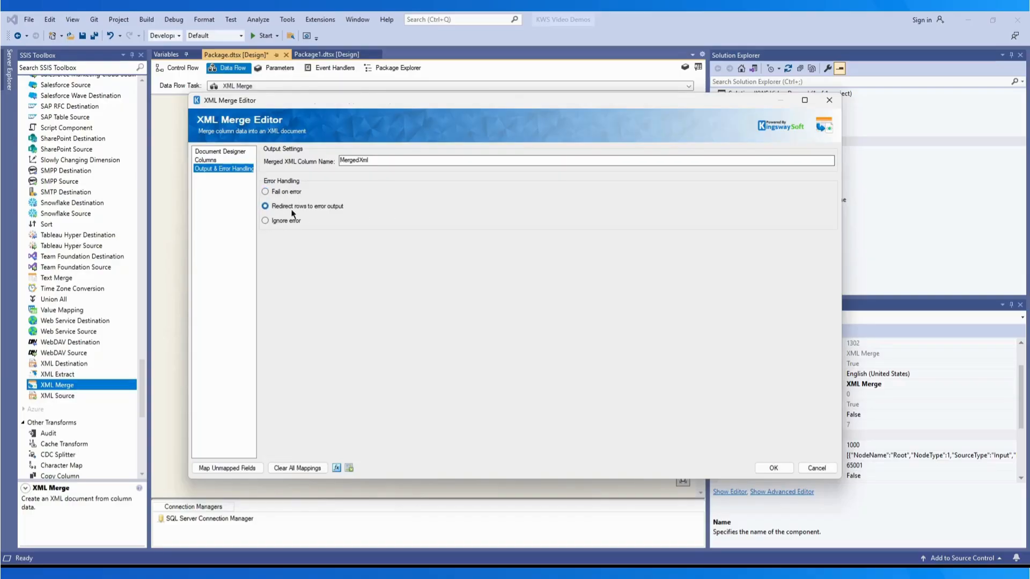
pyautogui.click(266, 221)
pyautogui.click(265, 207)
pyautogui.click(769, 468)
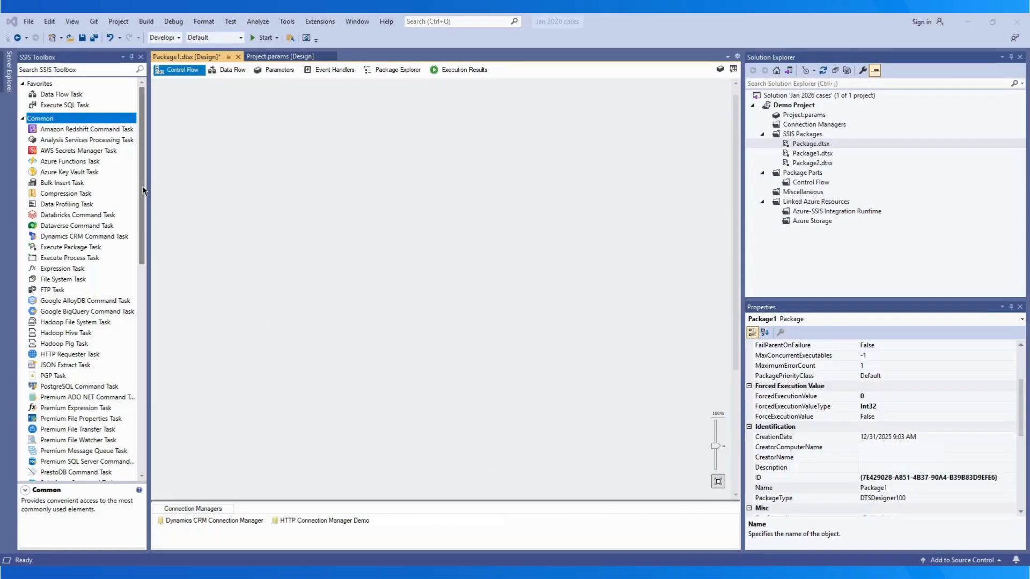
# Add an XML Extract Task to the control flow of Package1.dtsx and open its editor.
pyautogui.moveTo(142, 186); pyautogui.dragTo(136, 271)
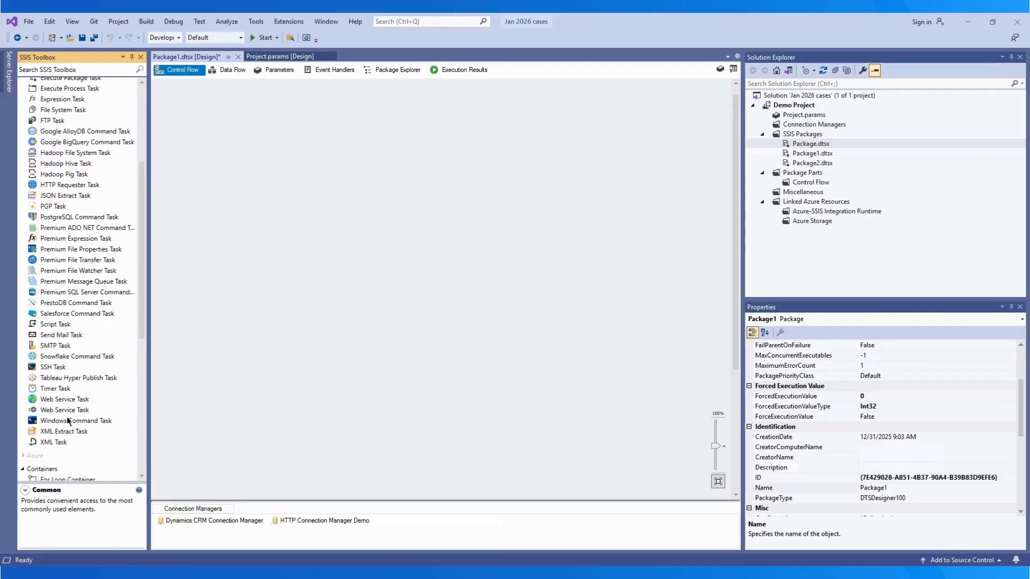
pyautogui.moveTo(59, 433); pyautogui.dragTo(185, 114)
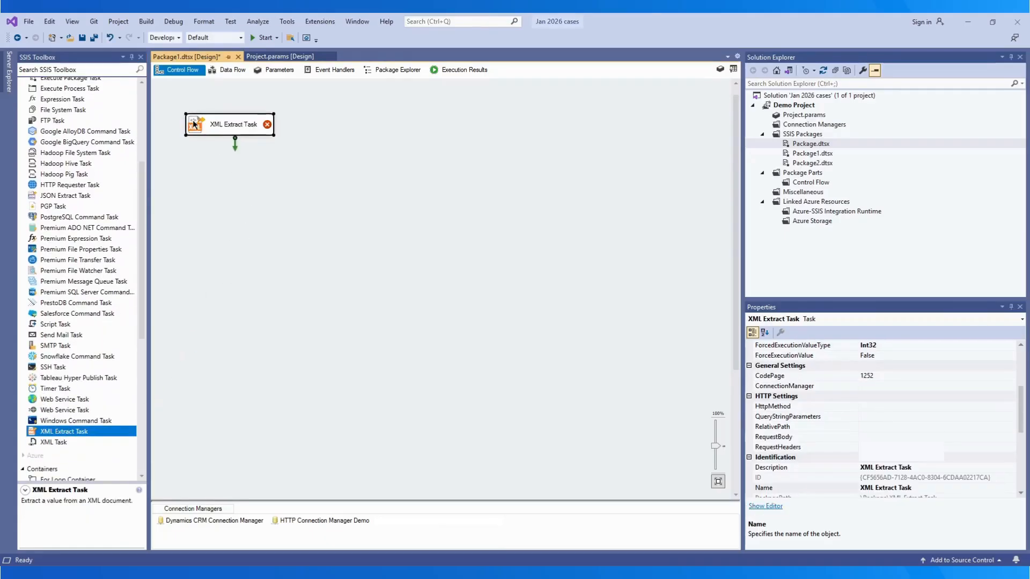
pyautogui.doubleClick(235, 126)
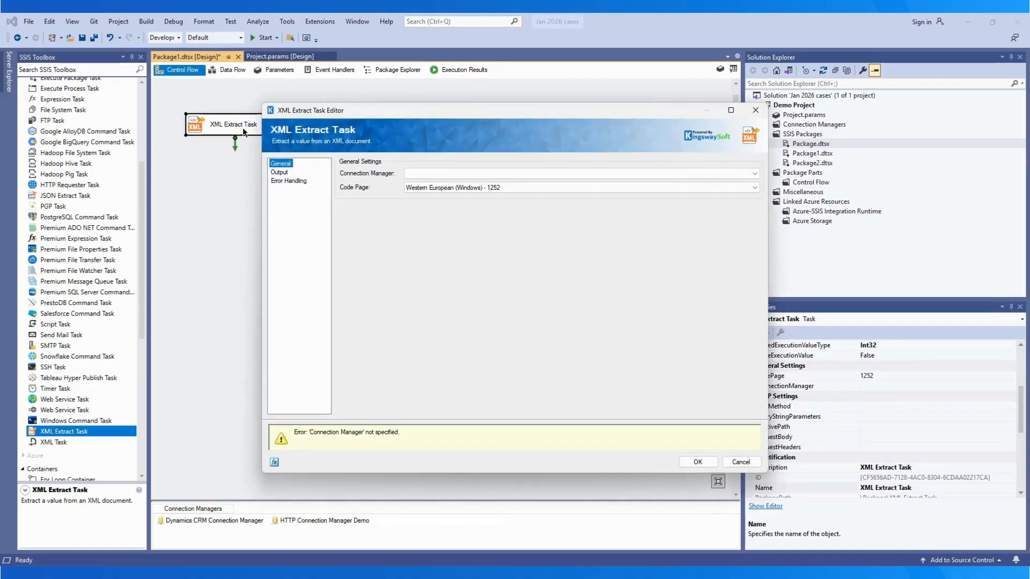
# Try <<Local File>> and <<File Content in Variable>> as the XML Extract Task's connection manager.
pyautogui.click(487, 171)
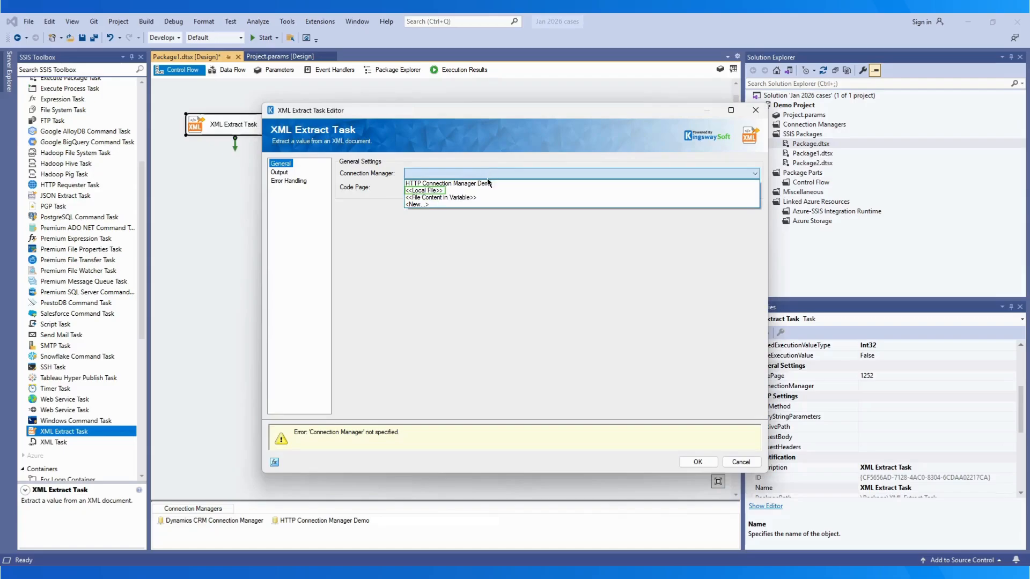
pyautogui.click(436, 191)
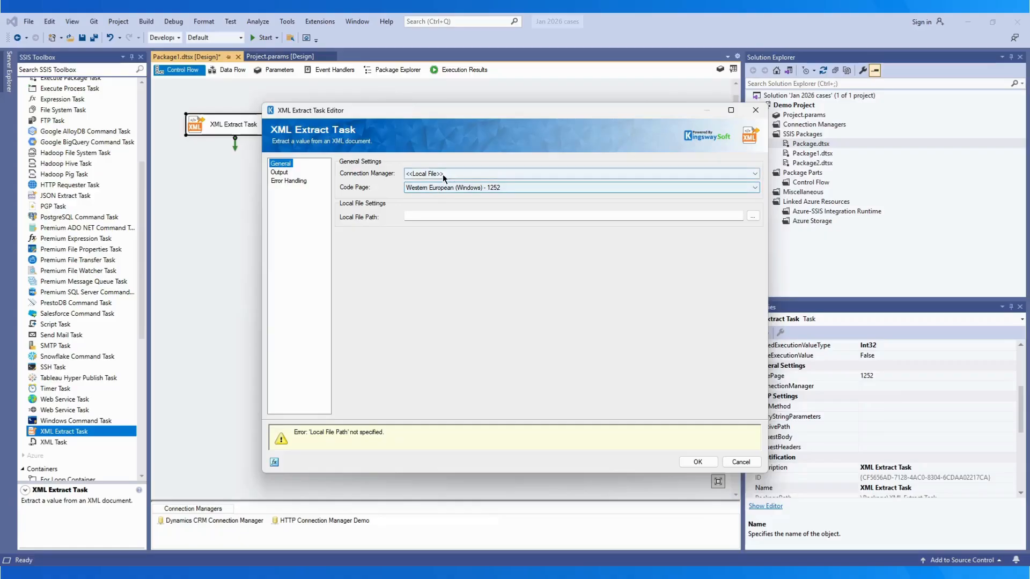
pyautogui.click(442, 174)
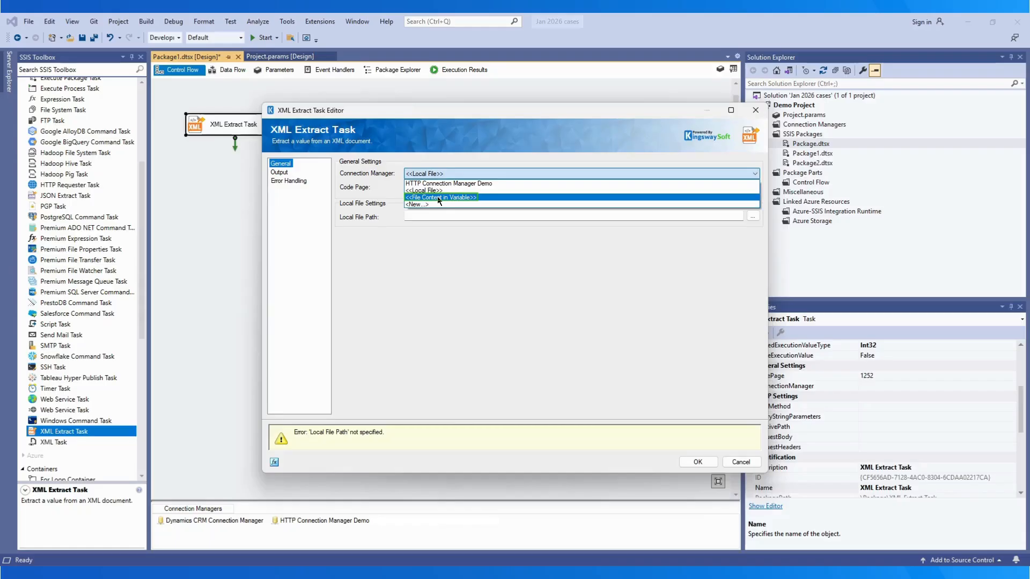
pyautogui.click(438, 198)
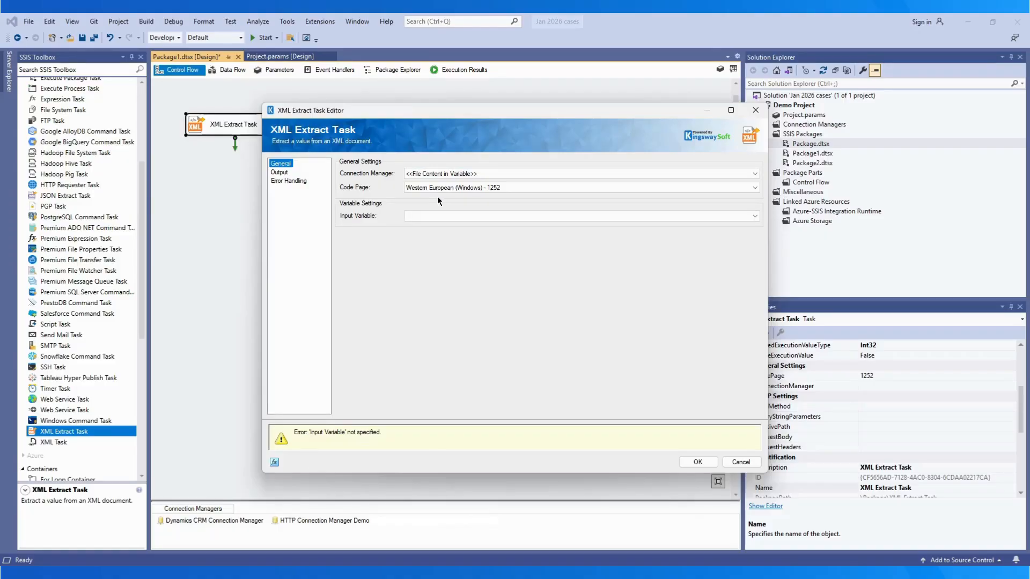
# Set the XML Extract Task's connection manager to HTTP Connection Manager Demo and check the available code pages.
pyautogui.click(460, 174)
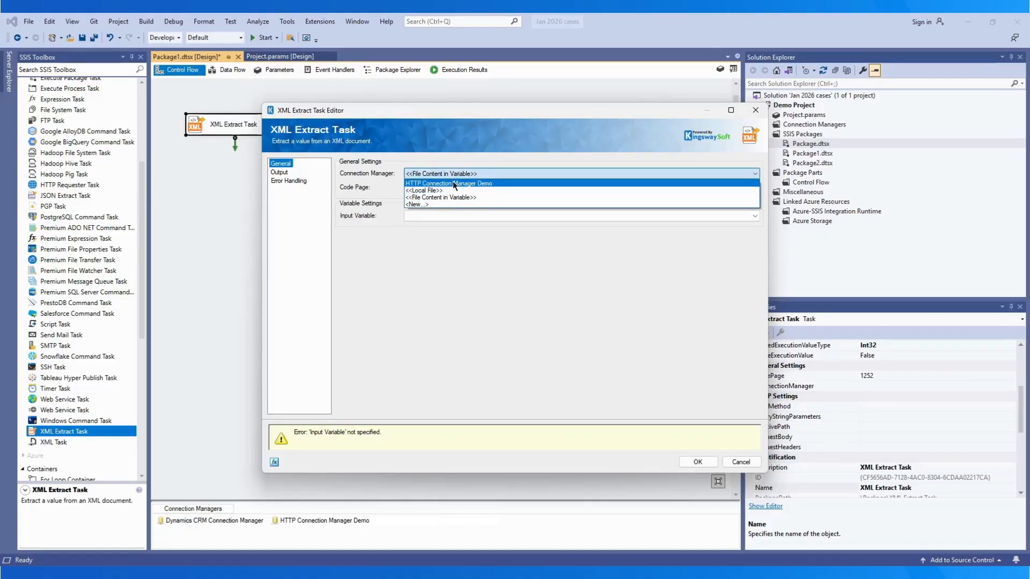
pyautogui.click(451, 183)
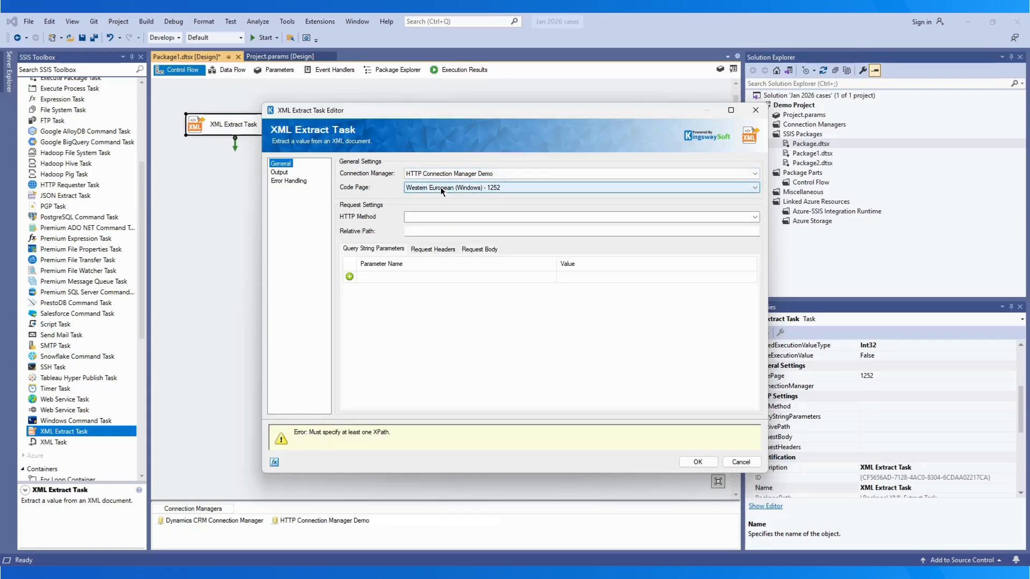
pyautogui.click(511, 189)
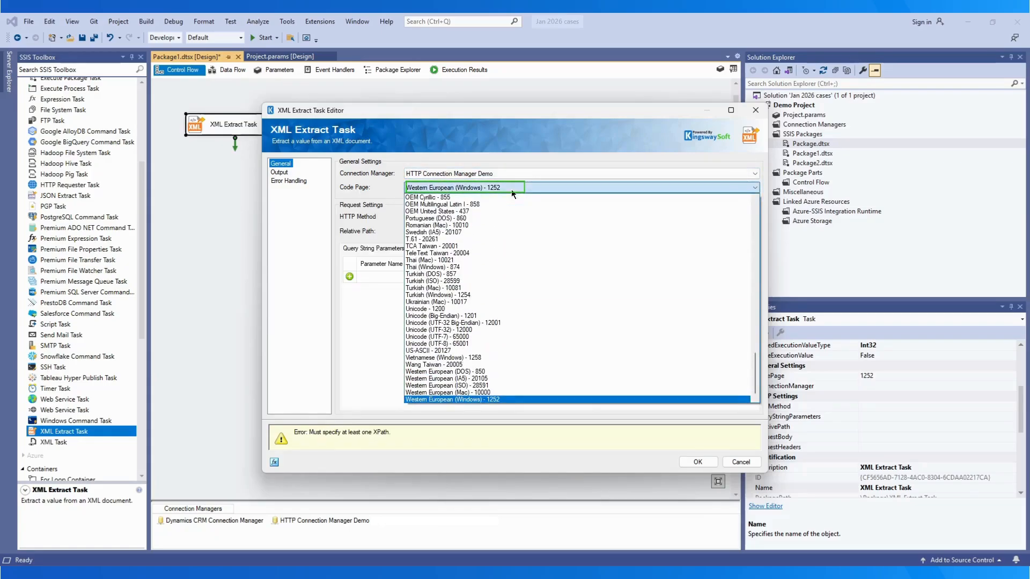
pyautogui.click(511, 185)
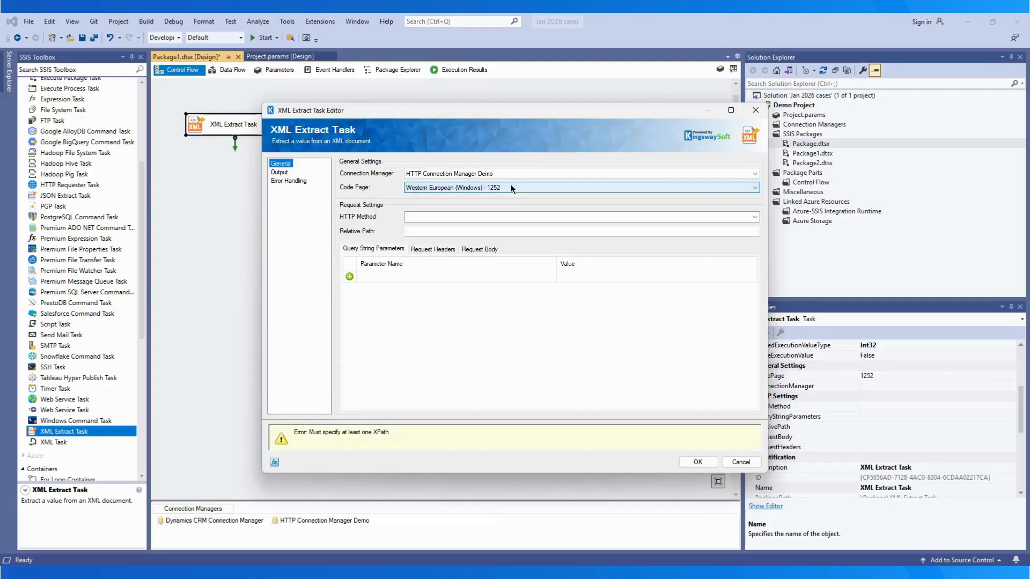
# Set the request's HTTP method to GET and its relative path to /contacts.
pyautogui.click(756, 216)
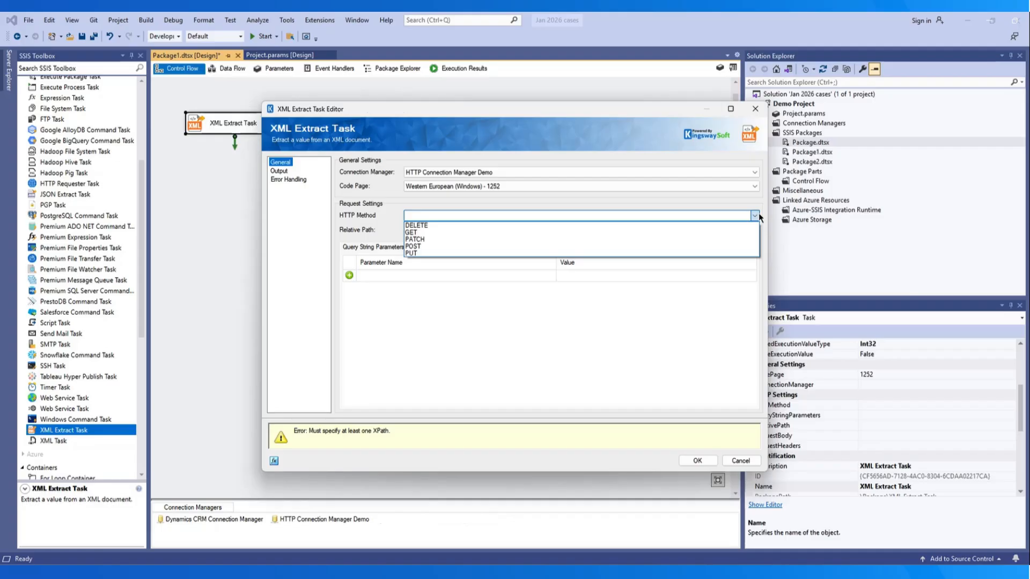
pyautogui.click(412, 232)
pyautogui.click(475, 230)
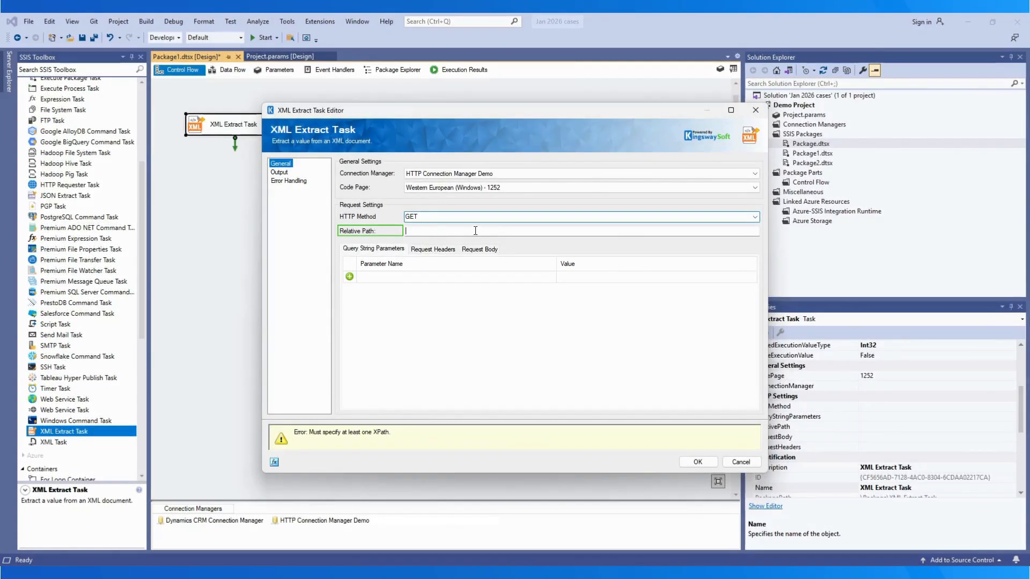
pyautogui.write('/contacts')
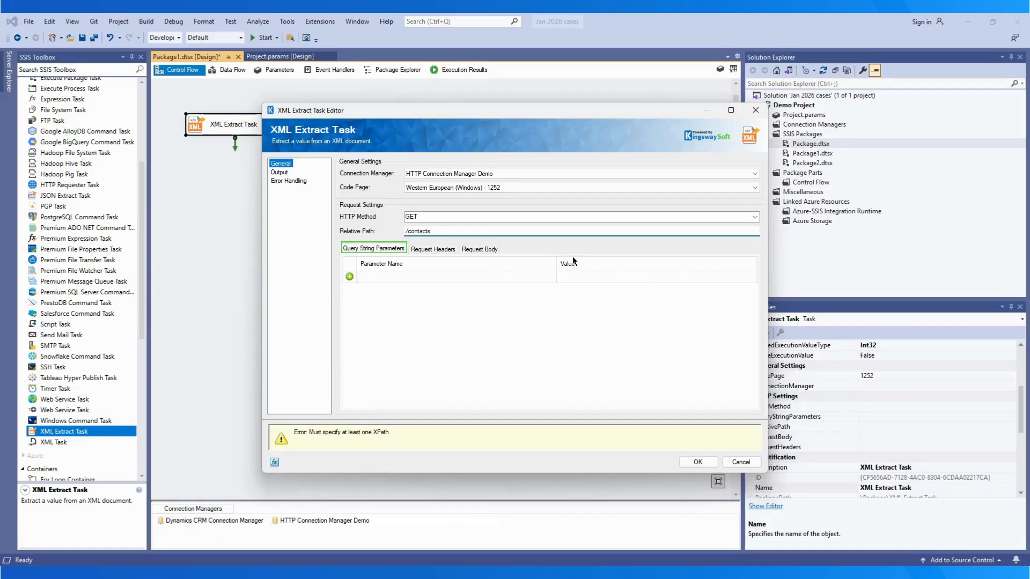
# Add two query string parameters to the request: batch with value 1000 and limit with value 100.
pyautogui.click(393, 276)
pyautogui.write('batch')
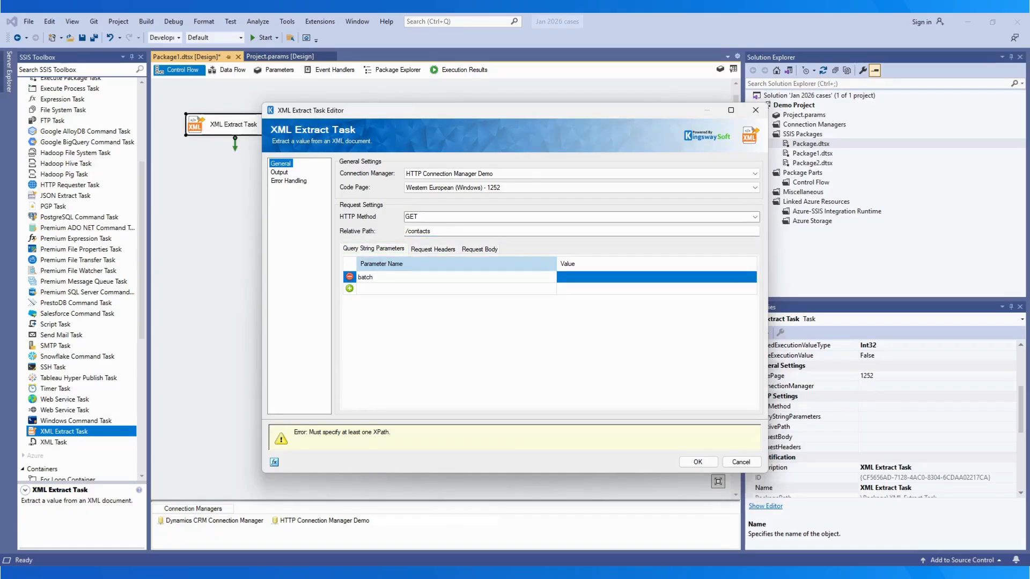
pyautogui.press('Tab')
pyautogui.write('1000')
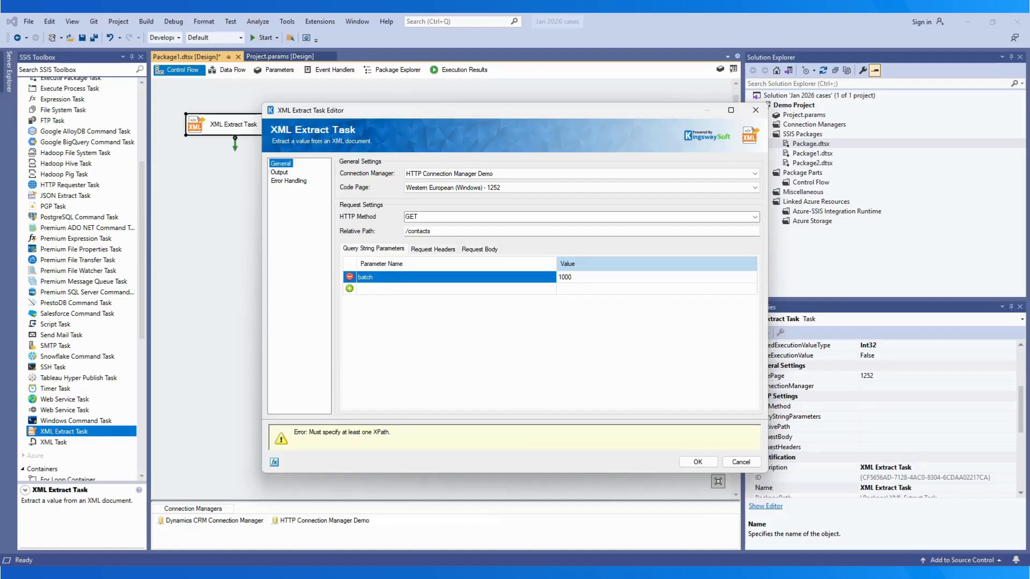
pyautogui.click(372, 288)
pyautogui.write('limit')
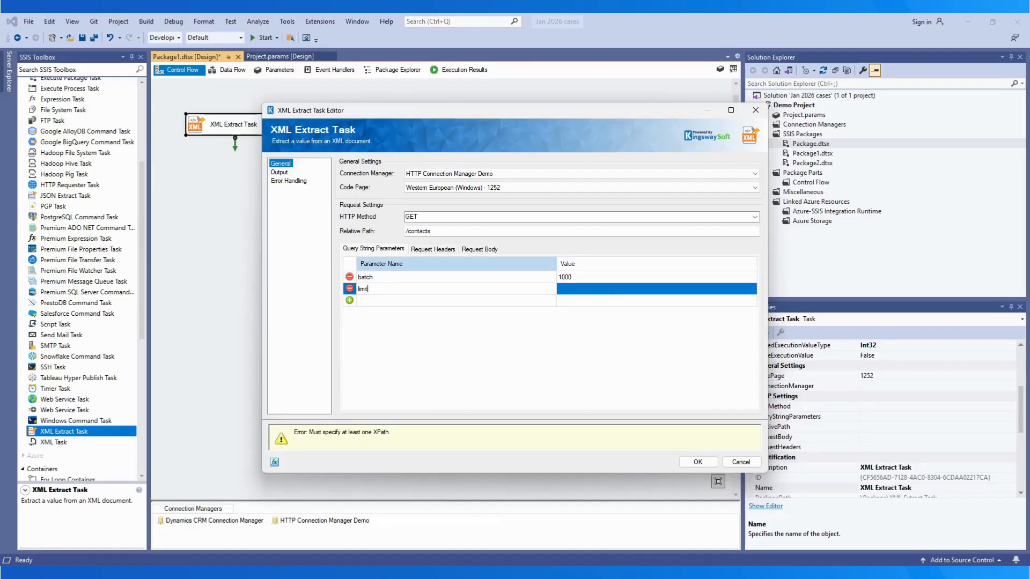
pyautogui.press('Tab')
pyautogui.write('100')
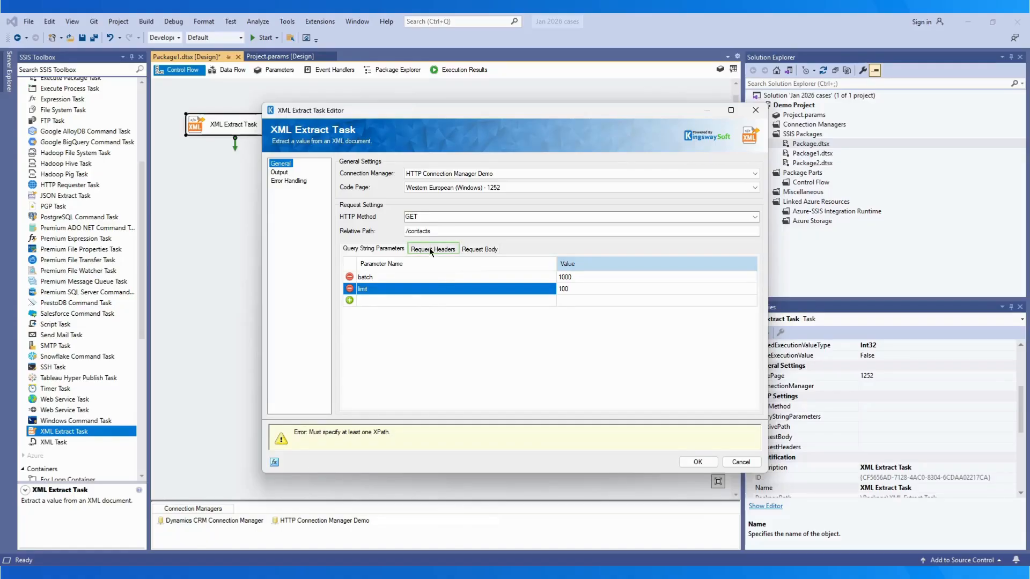
# Add a request header named X-Environment with the value prod.
pyautogui.click(431, 250)
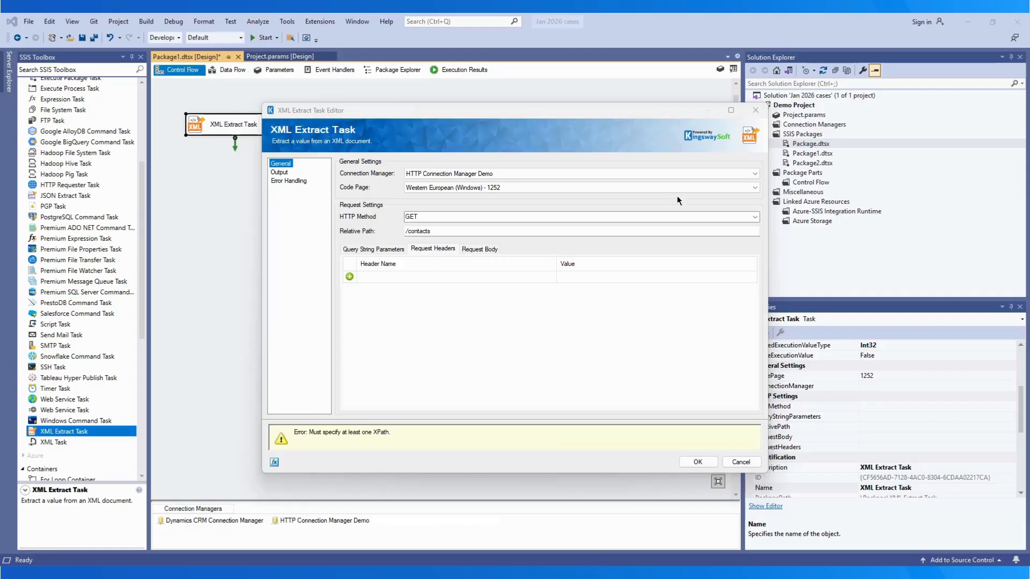
pyautogui.click(398, 276)
pyautogui.write('X-Environment')
pyautogui.click(601, 278)
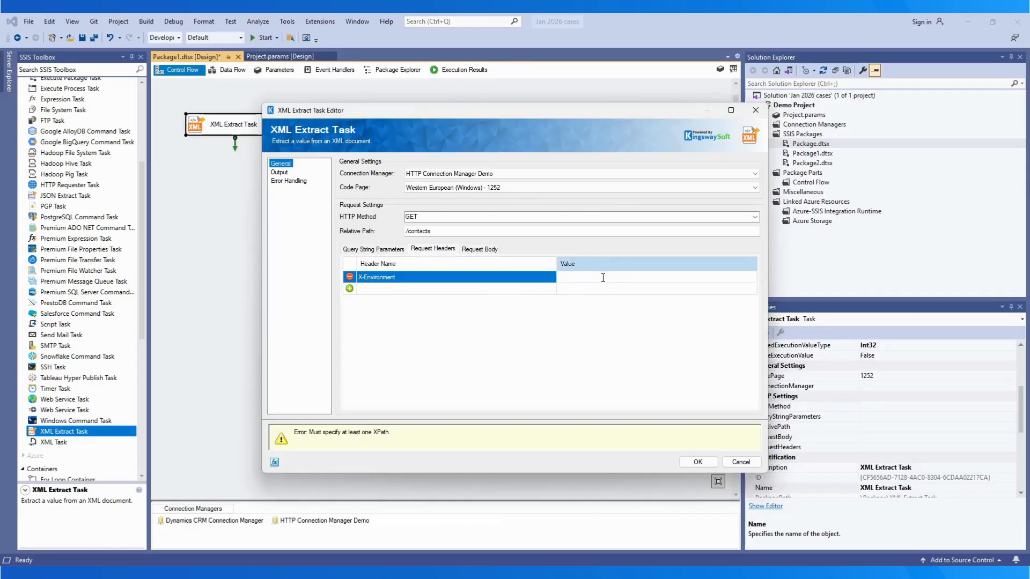
pyautogui.write('prod')
# Examine the request body editor and the available HTTP methods, keeping GET selected.
pyautogui.click(485, 250)
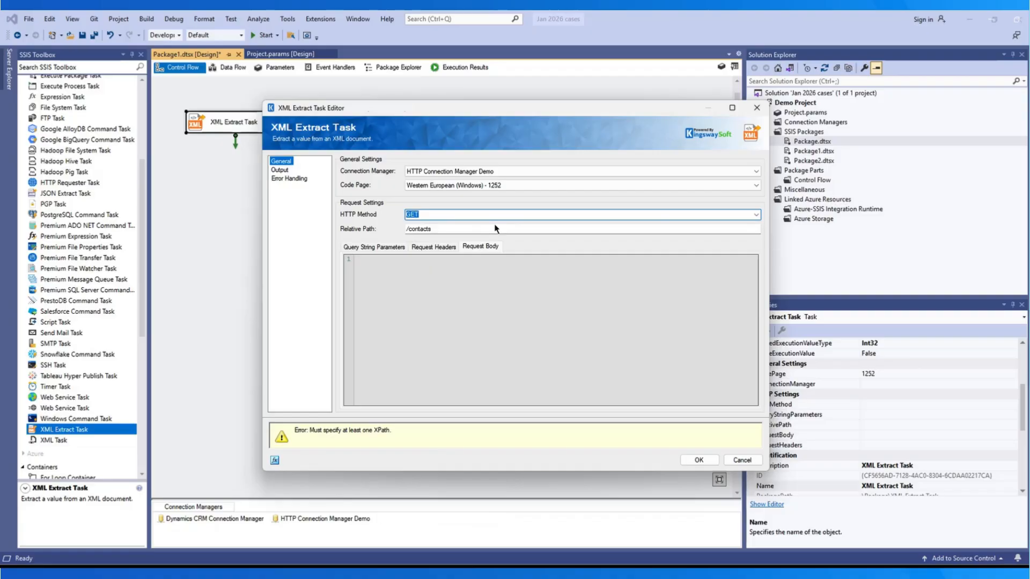
pyautogui.click(757, 216)
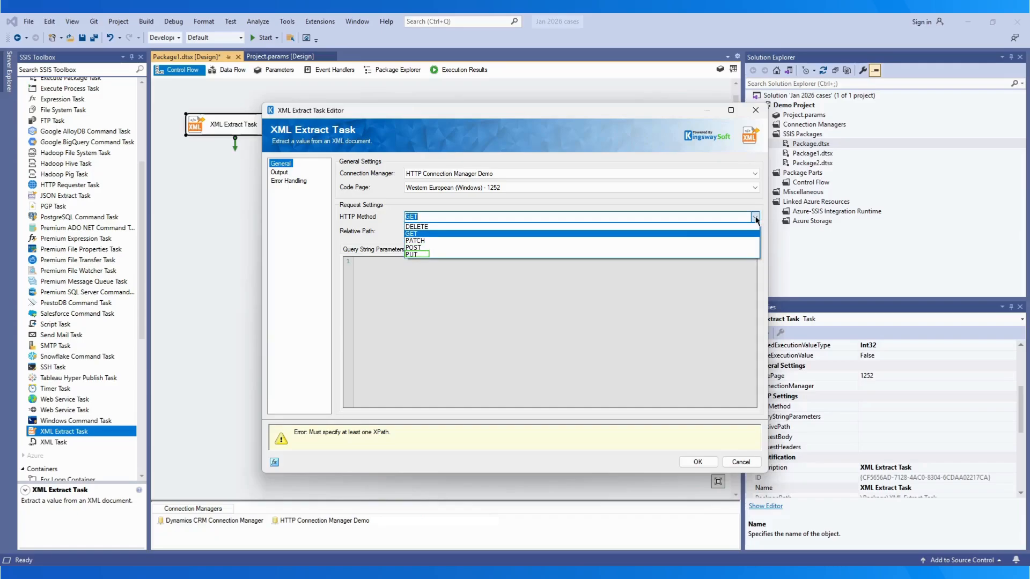
pyautogui.click(491, 233)
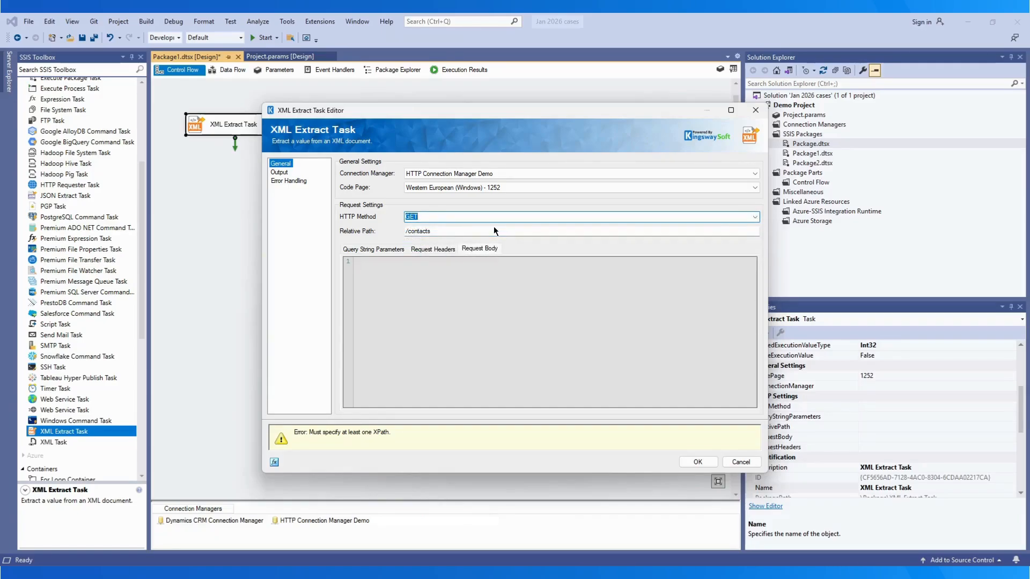
# Inspect the task's Property Expressions Editor with a wider Property column and leave it without adding an expression.
pyautogui.click(274, 462)
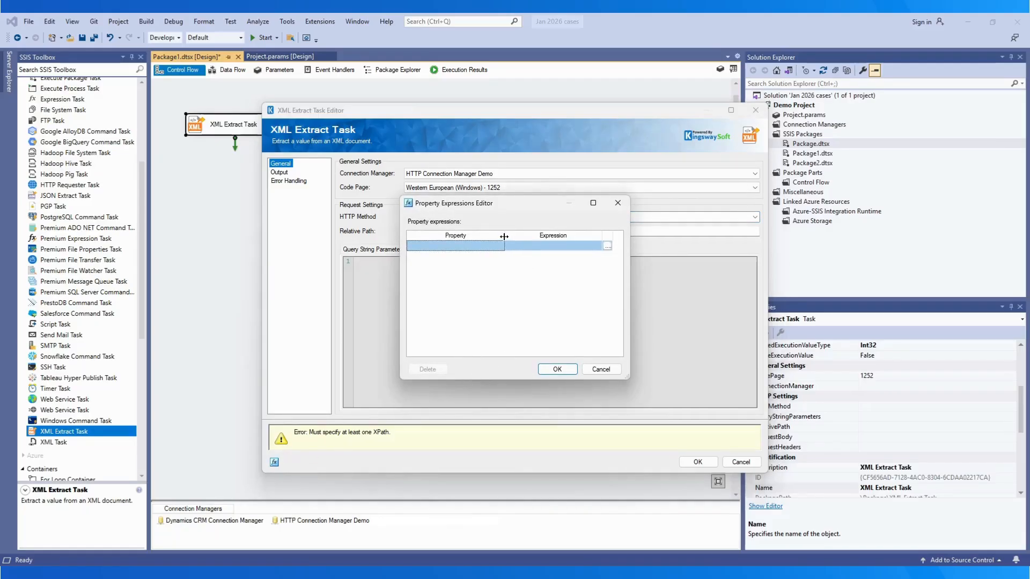
pyautogui.moveTo(505, 236); pyautogui.dragTo(539, 298)
pyautogui.click(546, 245)
pyautogui.click(578, 335)
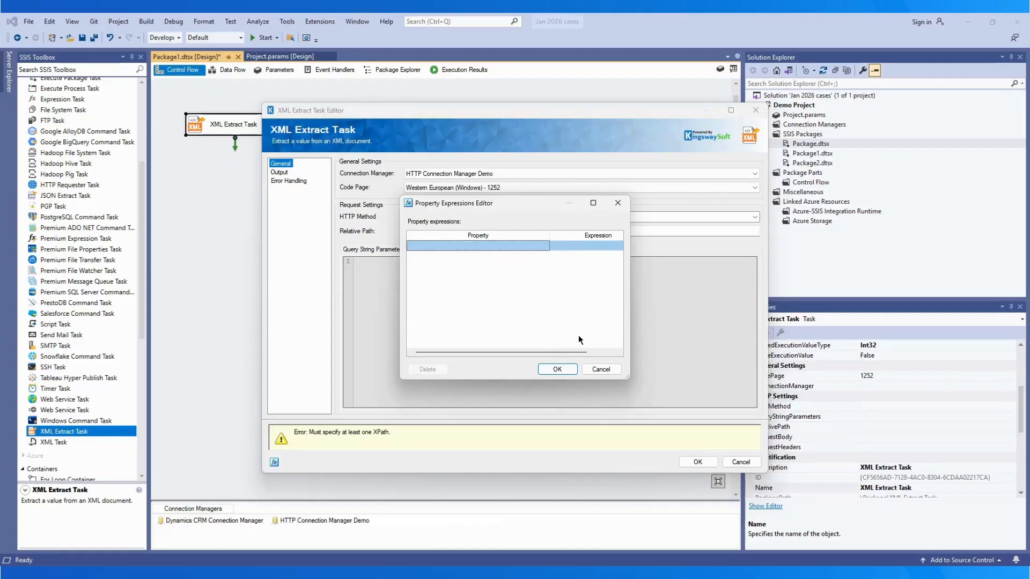
pyautogui.click(600, 369)
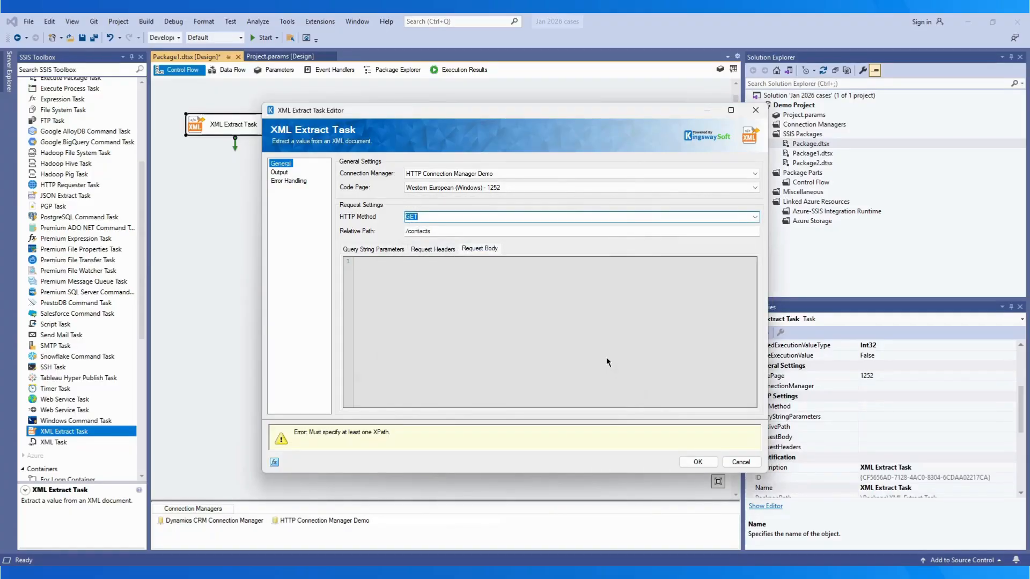
# Add an output that extracts XPath /crm:ContactRecord/crm:Person/crm:Demographics/crm:Timezone into the variable User::Timezone.
pyautogui.click(279, 172)
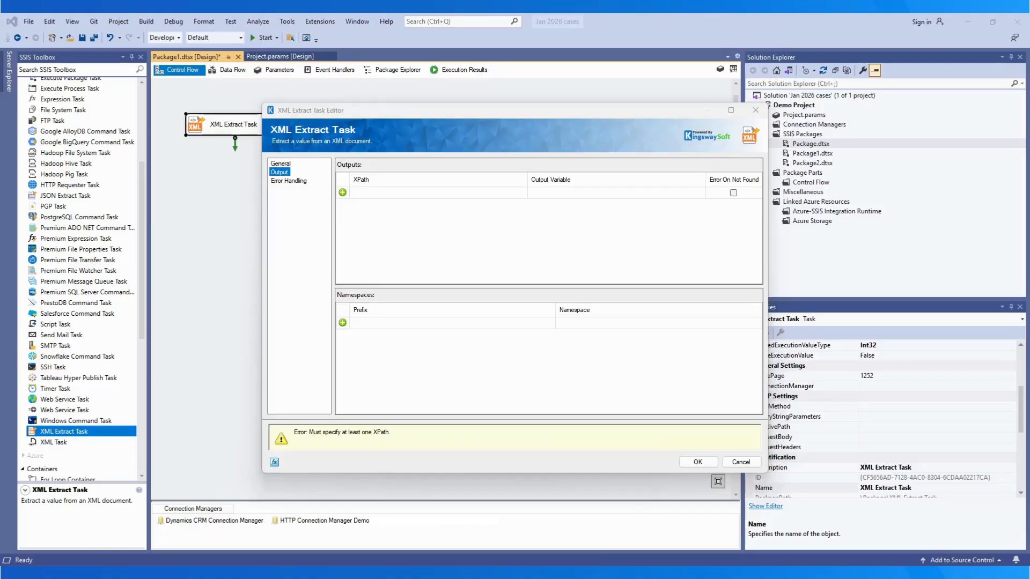
pyautogui.click(429, 193)
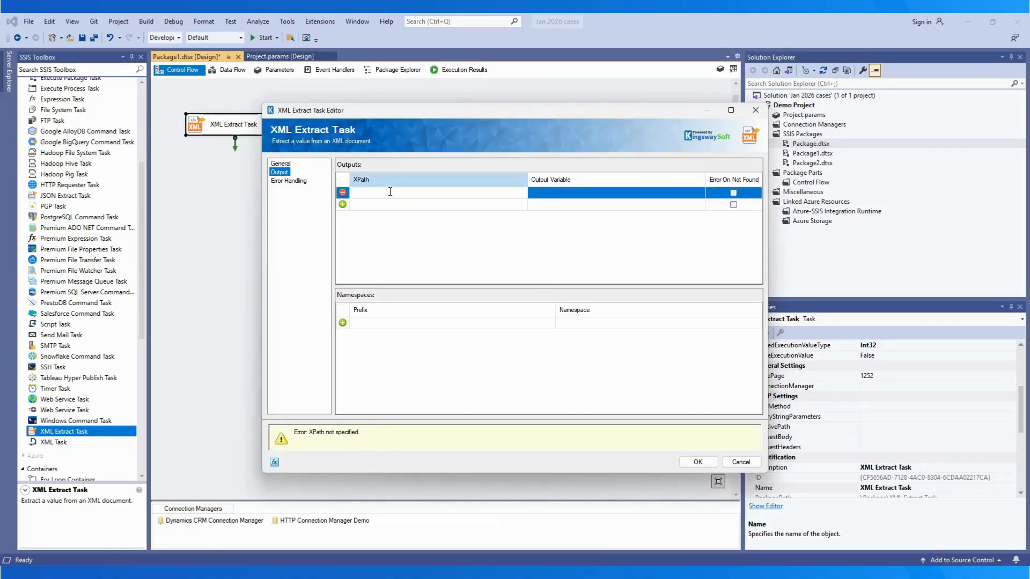
pyautogui.write('/crm:ContactRecord/crm:Person/crm:Demographics/crm:Timezone')
pyautogui.click(658, 194)
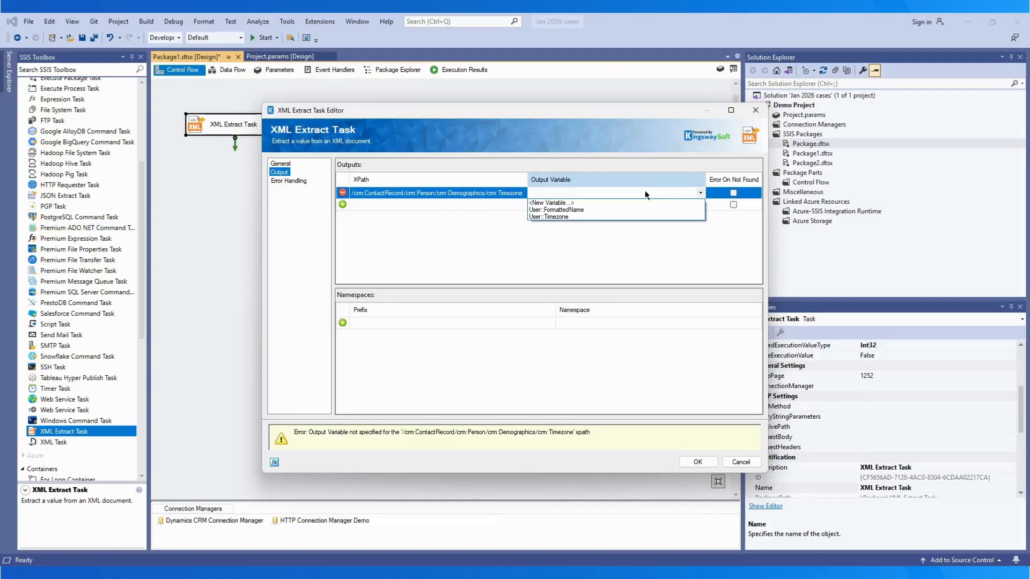
pyautogui.click(567, 217)
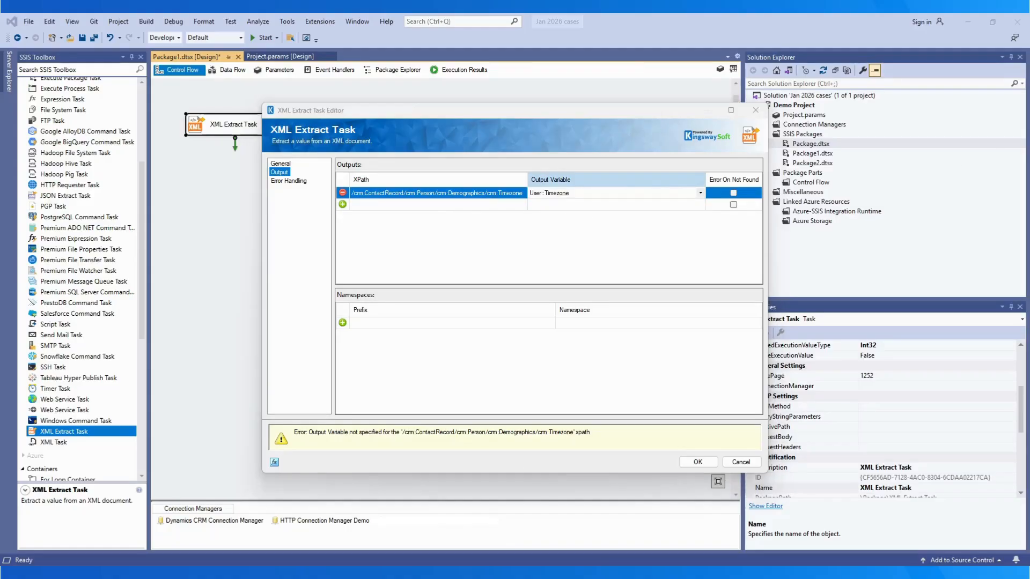
# Add a second output that extracts XPath /crm:ContactRecord/crm:Person/crm:Name/crm:Formatted into the variable User::FormattedName.
pyautogui.click(387, 204)
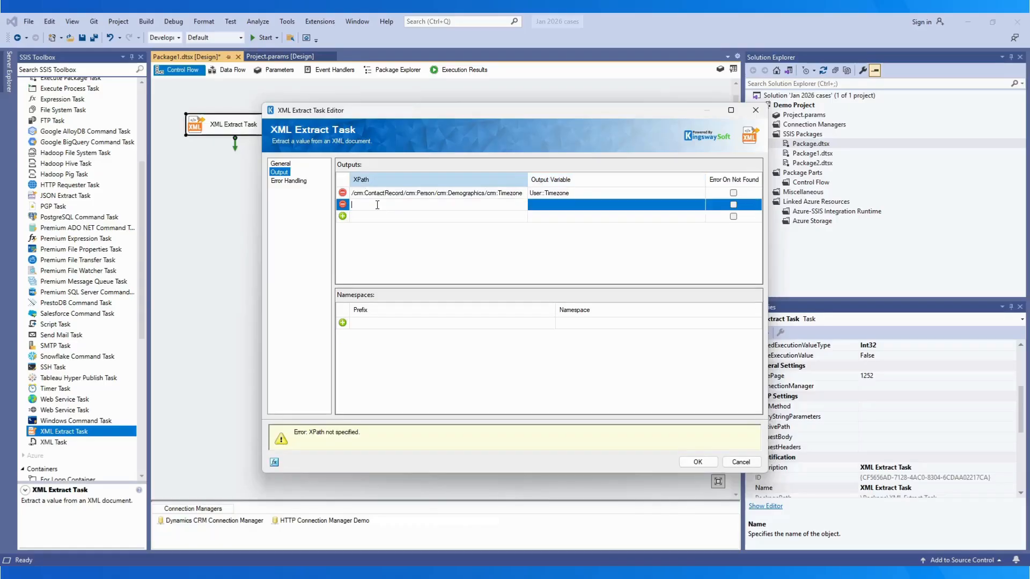
pyautogui.write('/crm:ContactRecord/crm:Person/crm:Name/crm:Formatted')
pyautogui.click(587, 205)
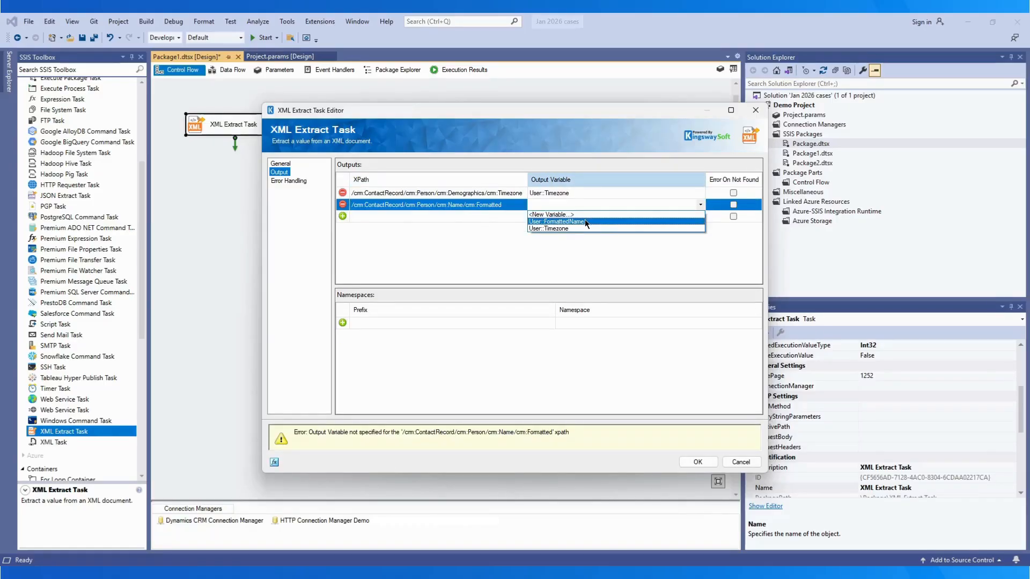
pyautogui.click(584, 221)
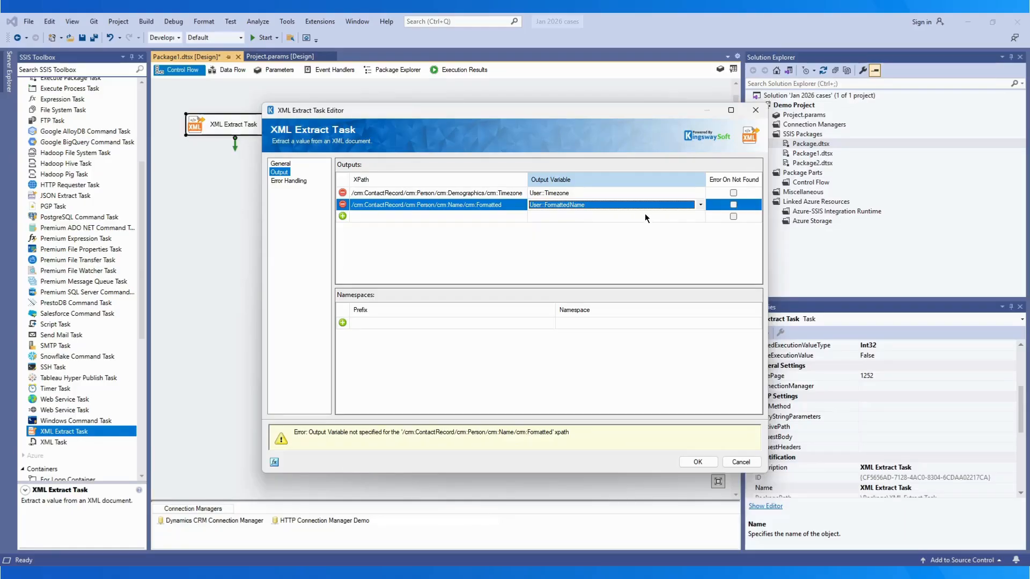
# Start a third output row and inspect the new-variable properties for its output variable without creating one.
pyautogui.click(678, 217)
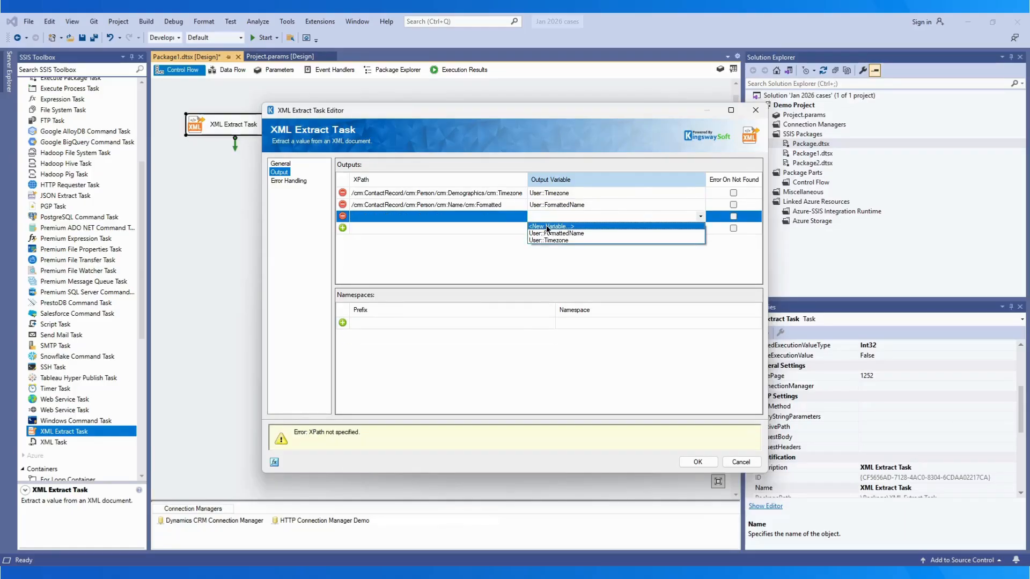
pyautogui.click(545, 227)
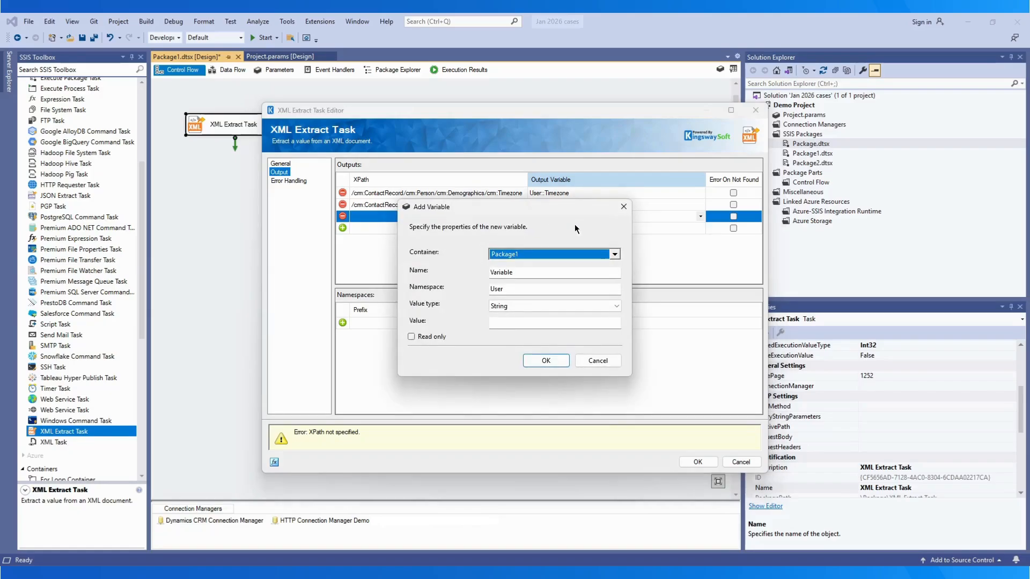
pyautogui.click(623, 207)
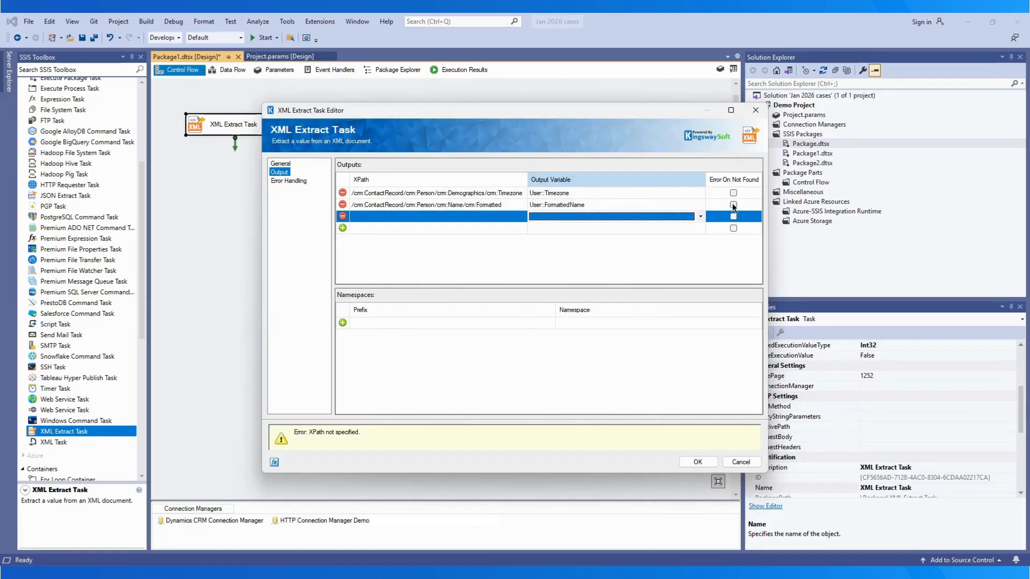
pyautogui.click(734, 205)
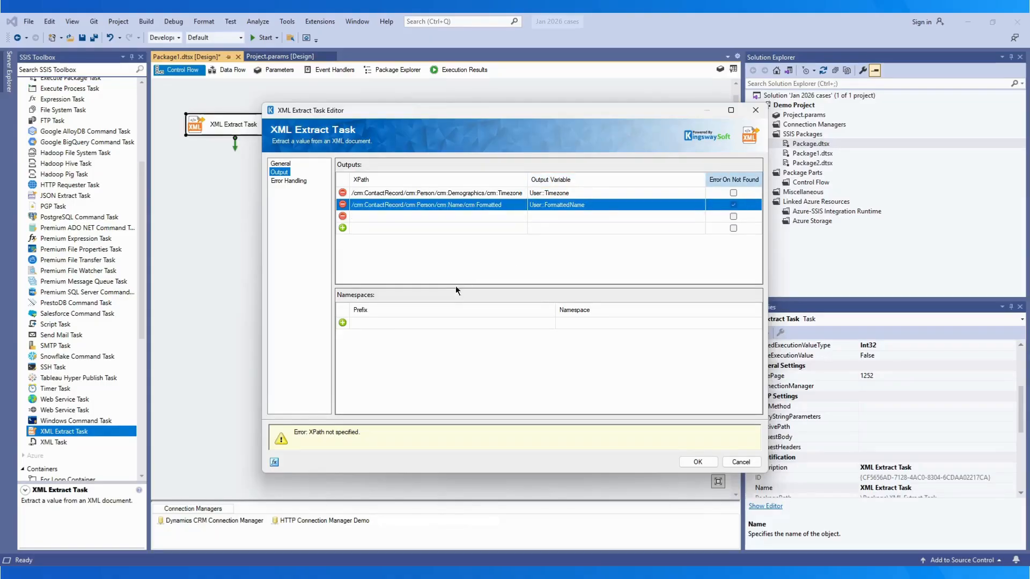
pyautogui.click(383, 322)
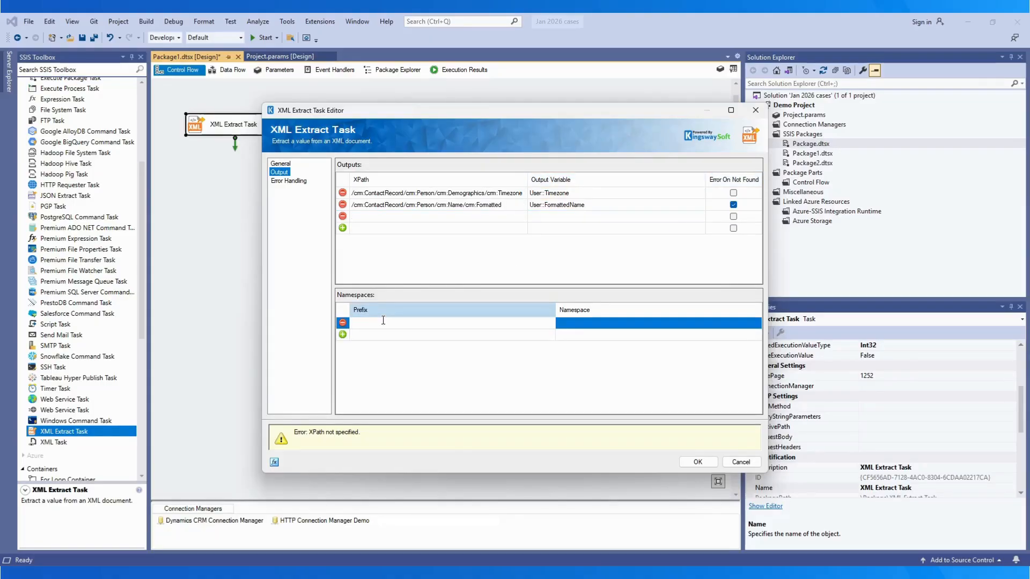
pyautogui.write('crm')
pyautogui.hotkey('alt', 'Tab')
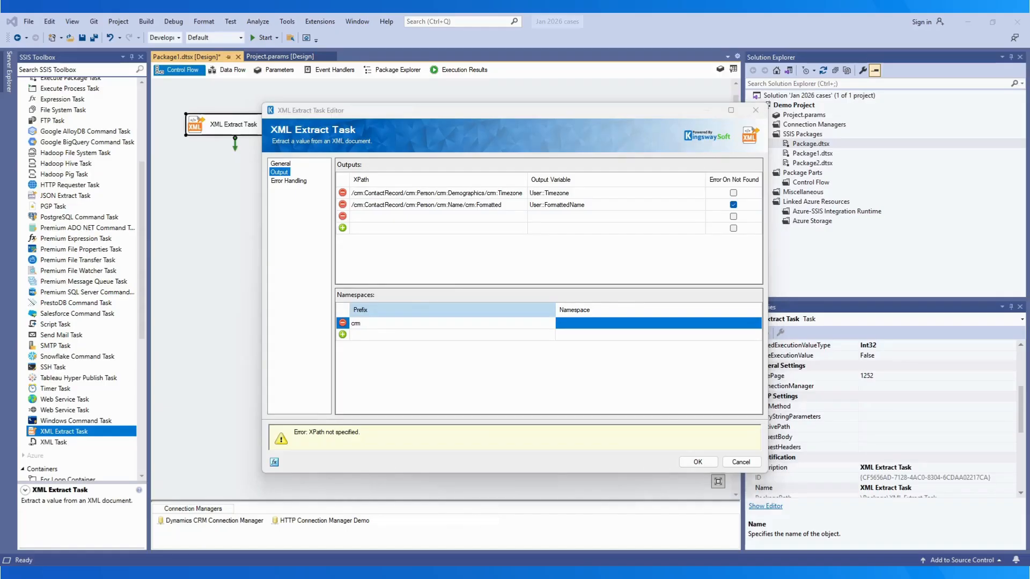
pyautogui.click(593, 323)
pyautogui.write('http://example.com/schema/crm/2.0')
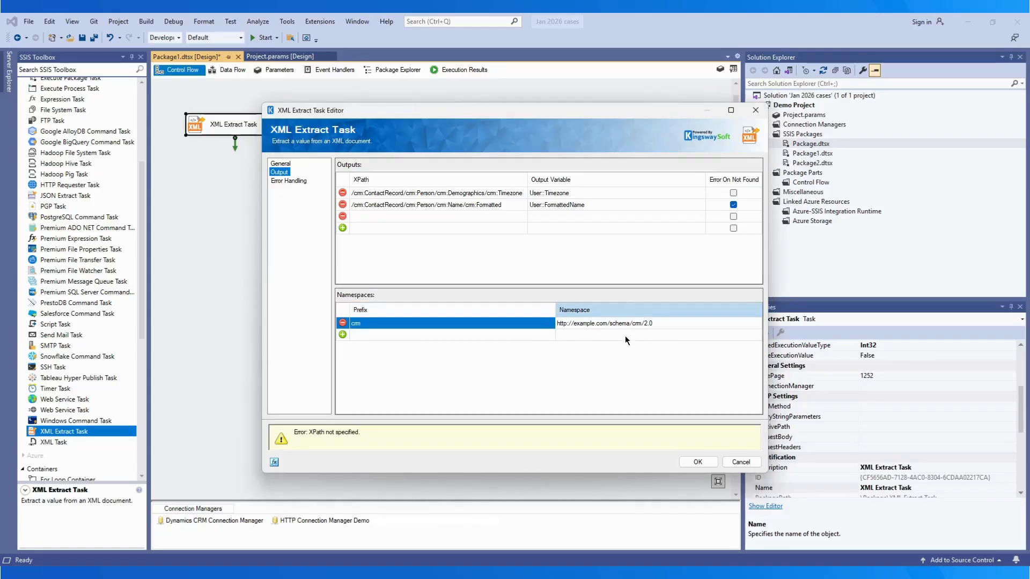
# Check the variable choices for Write error to variable and set the task's error-handling mechanism to Ignore error.
pyautogui.click(287, 182)
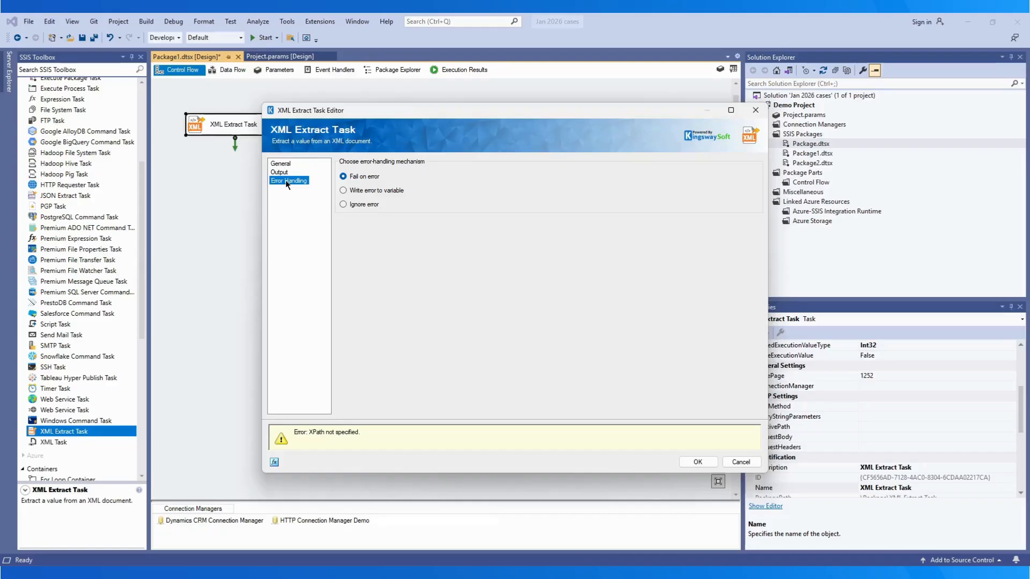
pyautogui.click(343, 191)
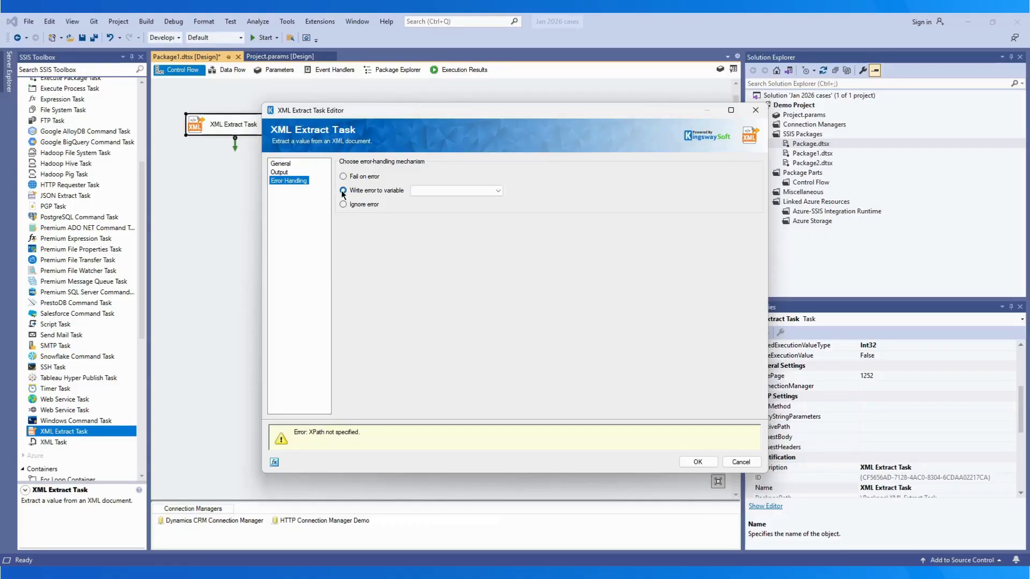
pyautogui.click(498, 191)
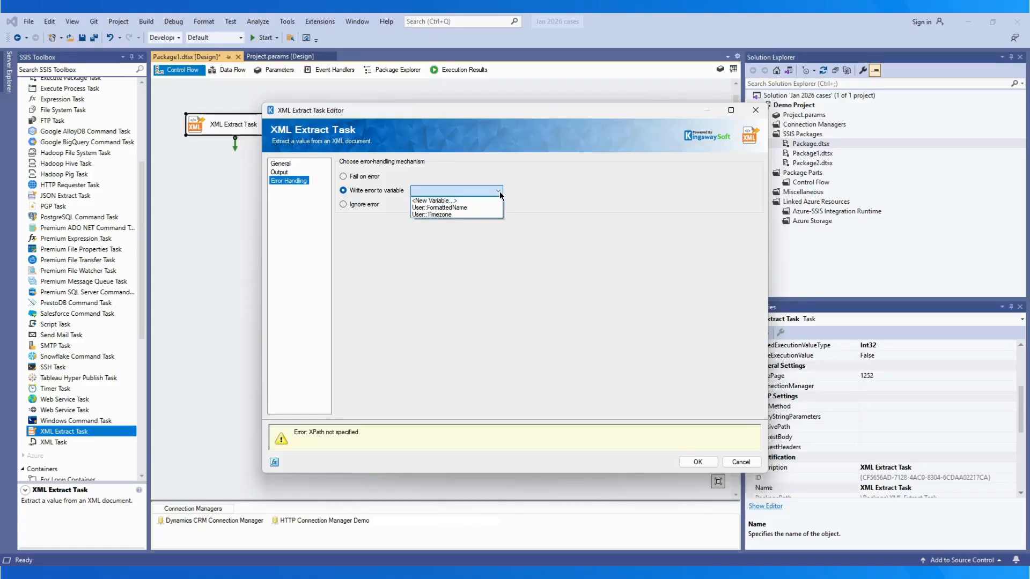
pyautogui.click(343, 205)
pyautogui.click(343, 206)
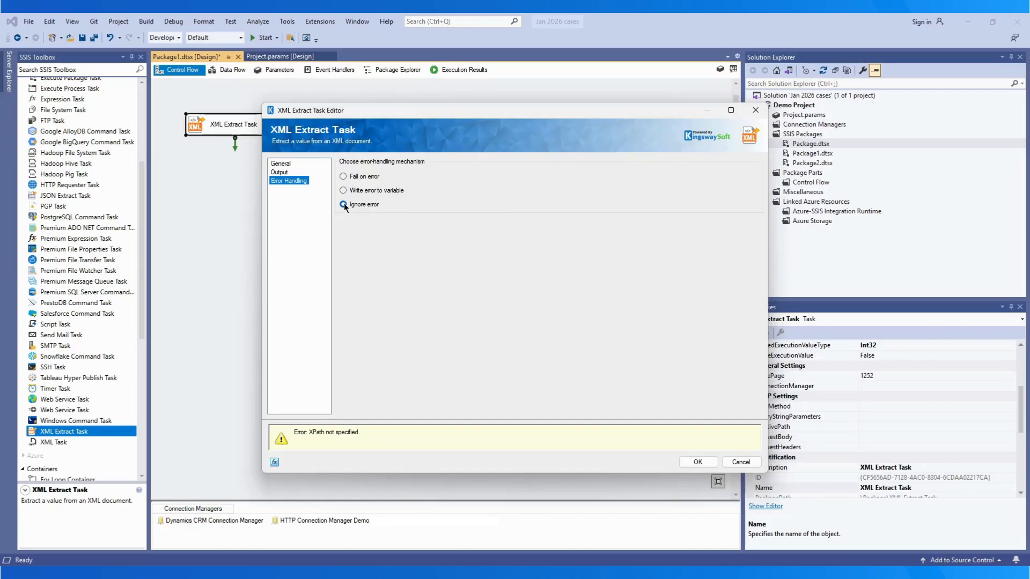